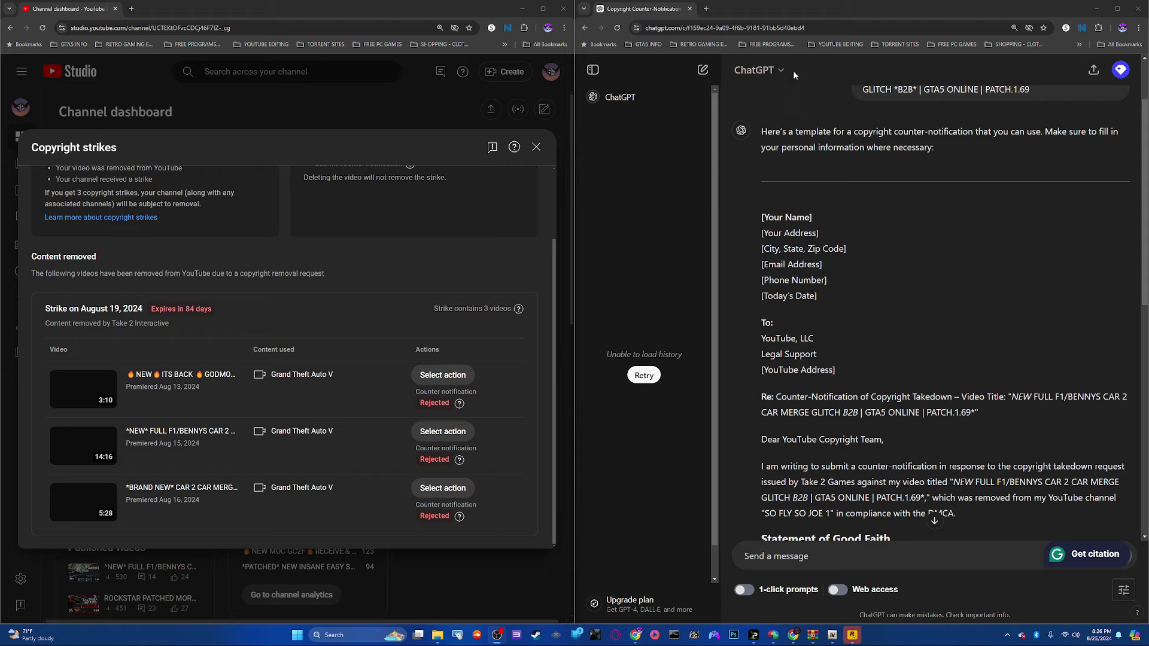
{"action": "scroll", "coordinate": [896, 154], "scroll_direction": "up", "scroll_amount": 1}
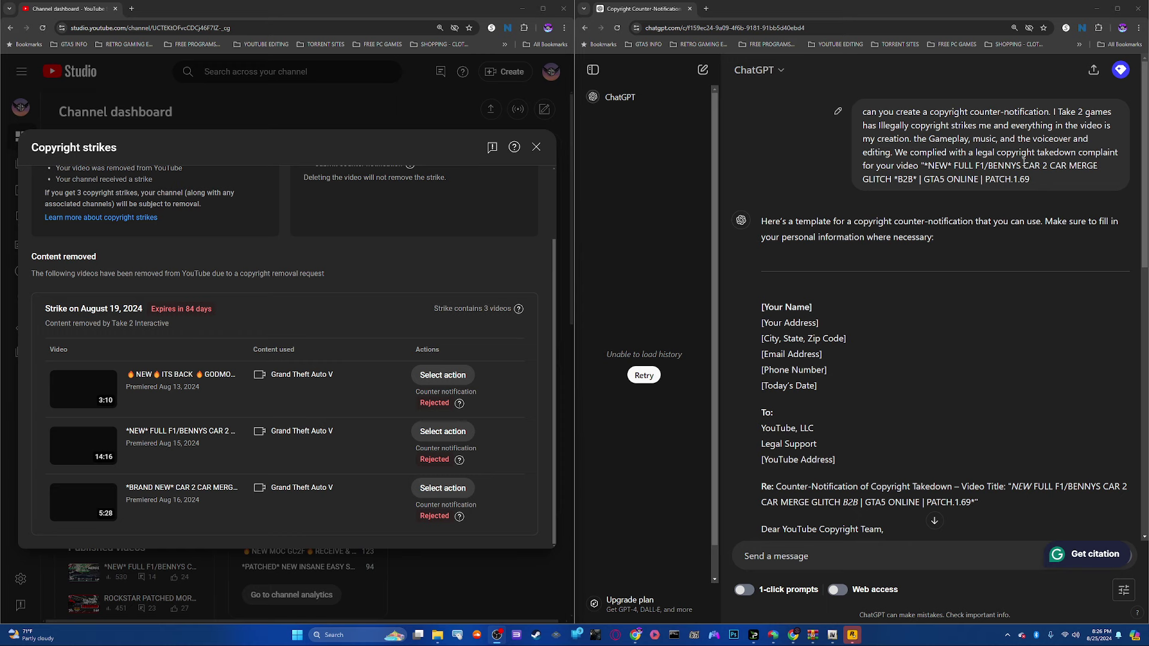
{"action": "scroll", "coordinate": [906, 240], "scroll_direction": "down", "scroll_amount": 2}
{"action": "scroll", "coordinate": [864, 233], "scroll_direction": "down", "scroll_amount": 2}
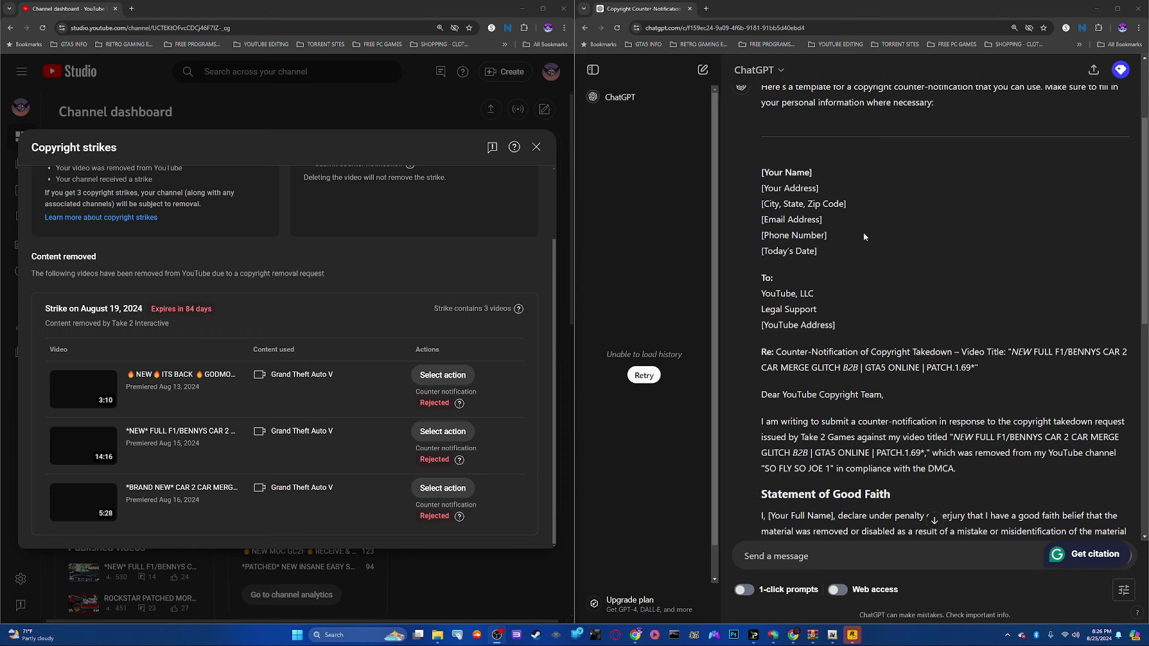
{"action": "scroll", "coordinate": [864, 236], "scroll_direction": "down", "scroll_amount": 1}
{"action": "scroll", "coordinate": [864, 237], "scroll_direction": "down", "scroll_amount": 1}
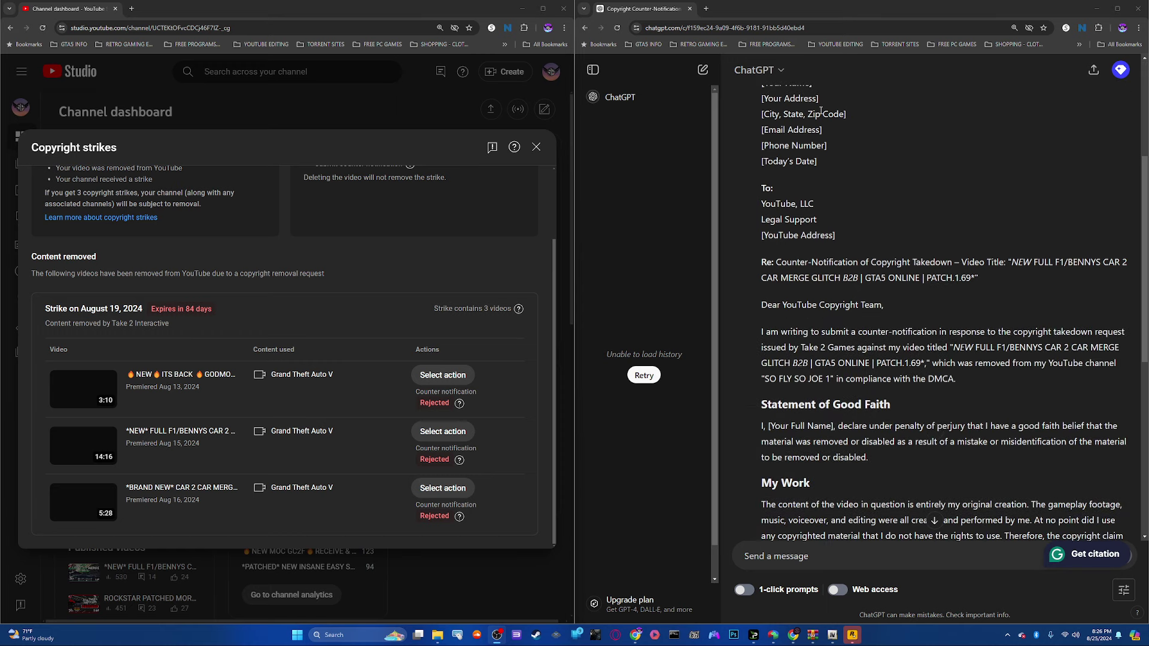
{"action": "scroll", "coordinate": [821, 111], "scroll_direction": "down", "scroll_amount": 1}
{"action": "scroll", "coordinate": [958, 204], "scroll_direction": "down", "scroll_amount": 1}
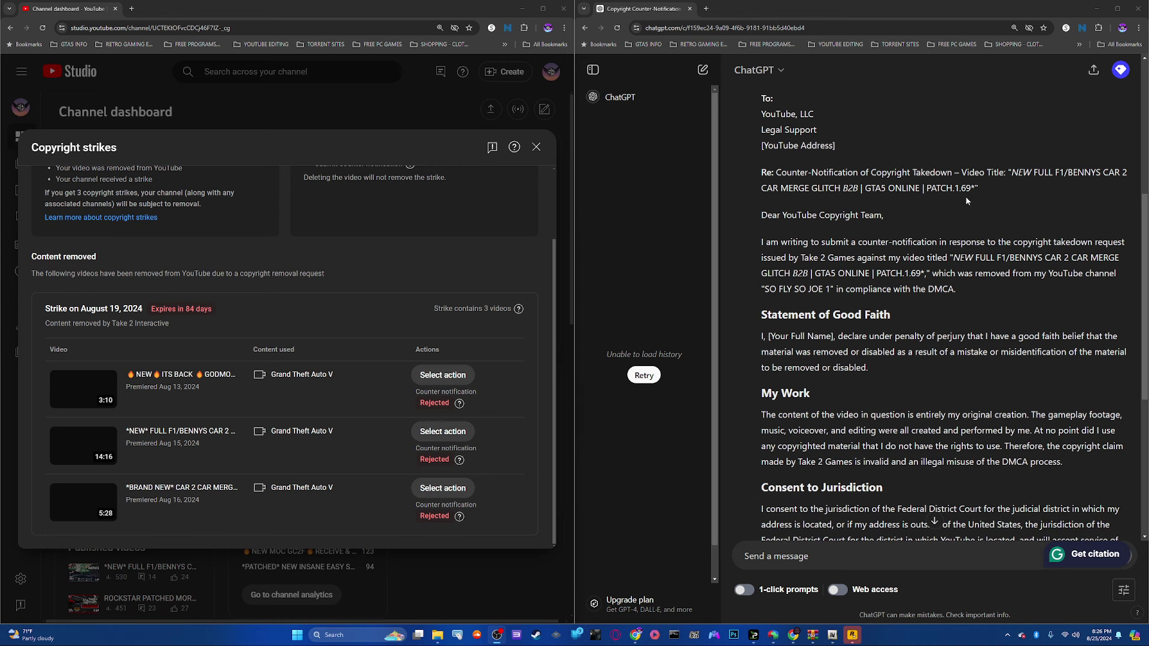
{"action": "scroll", "coordinate": [972, 269], "scroll_direction": "down", "scroll_amount": 1}
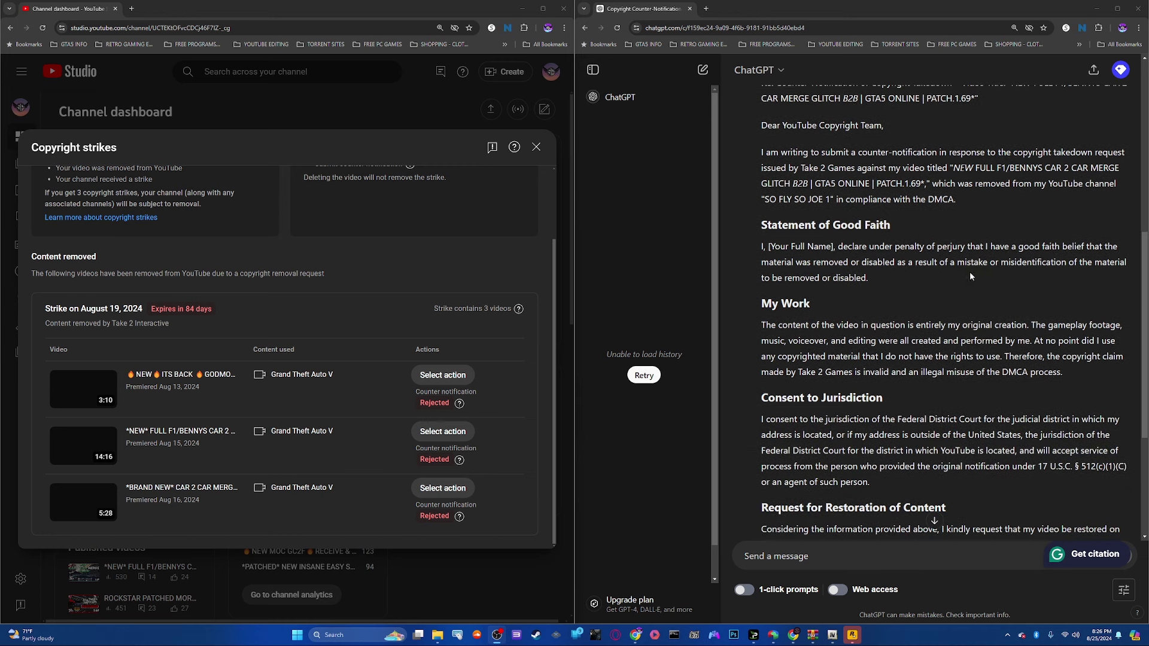
{"action": "scroll", "coordinate": [889, 197], "scroll_direction": "down", "scroll_amount": 3}
{"action": "scroll", "coordinate": [889, 196], "scroll_direction": "down", "scroll_amount": 2}
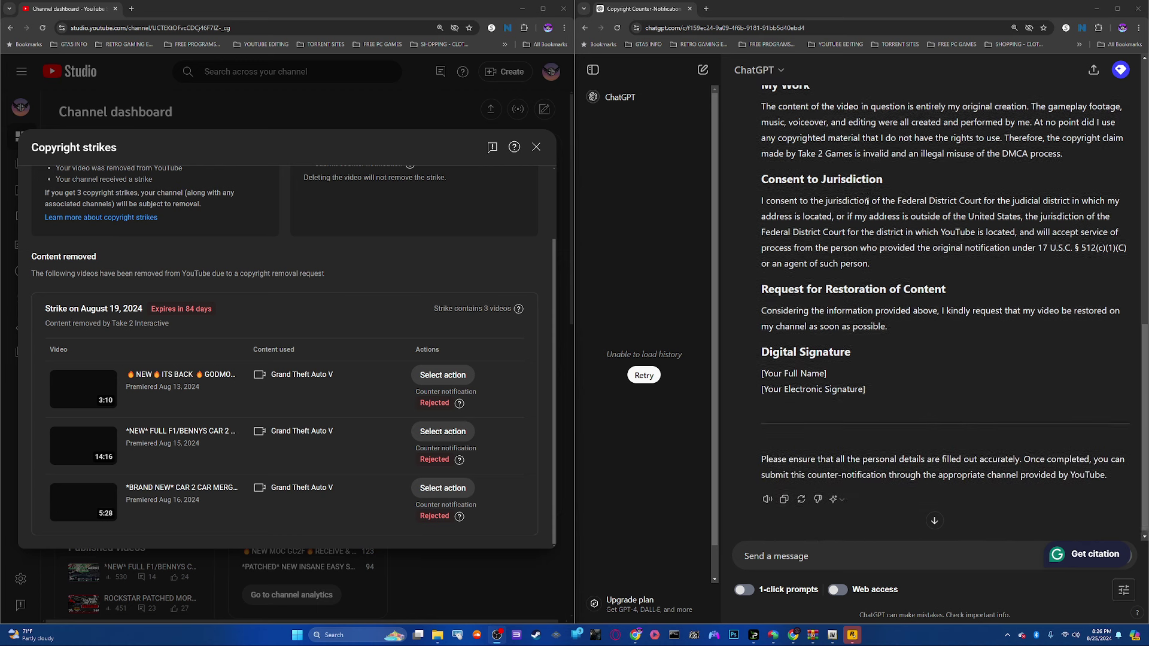
{"action": "scroll", "coordinate": [889, 207], "scroll_direction": "up", "scroll_amount": 2}
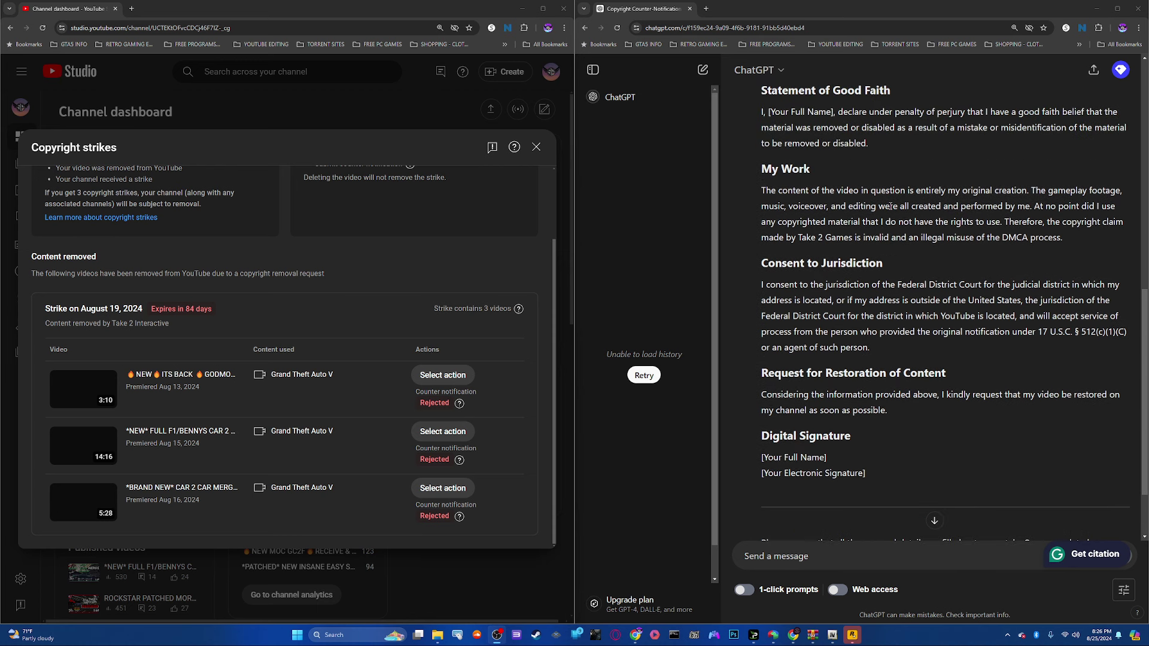
{"action": "scroll", "coordinate": [888, 208], "scroll_direction": "up", "scroll_amount": 2}
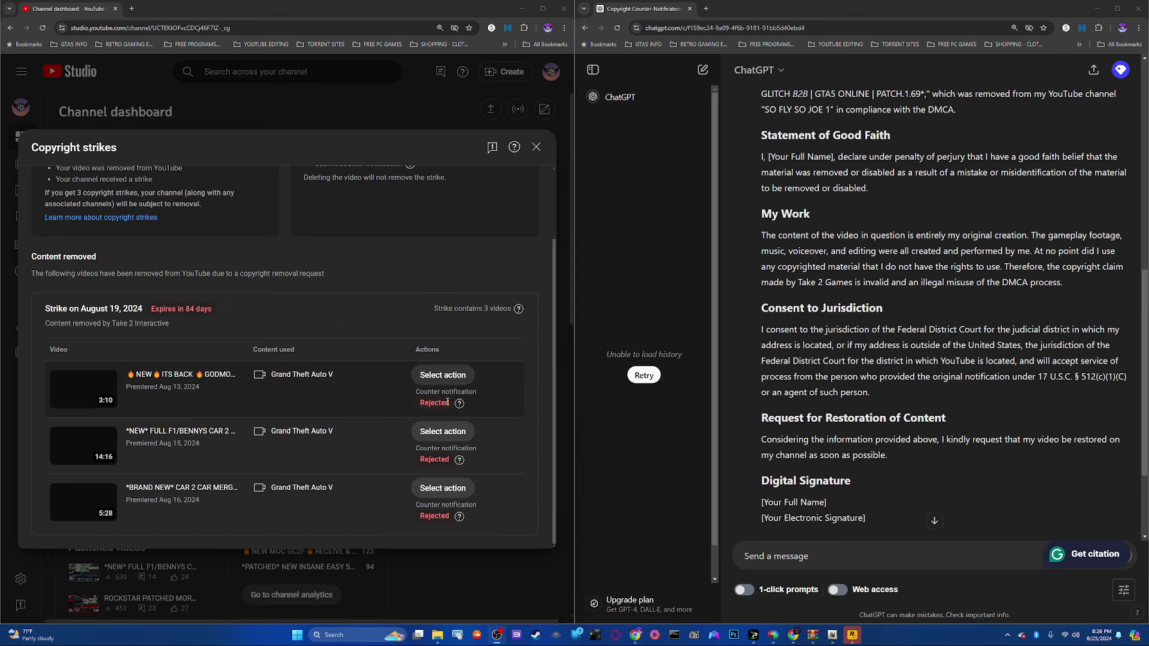
{"action": "scroll", "coordinate": [942, 315], "scroll_direction": "up", "scroll_amount": 1}
{"action": "scroll", "coordinate": [865, 277], "scroll_direction": "up", "scroll_amount": 1}
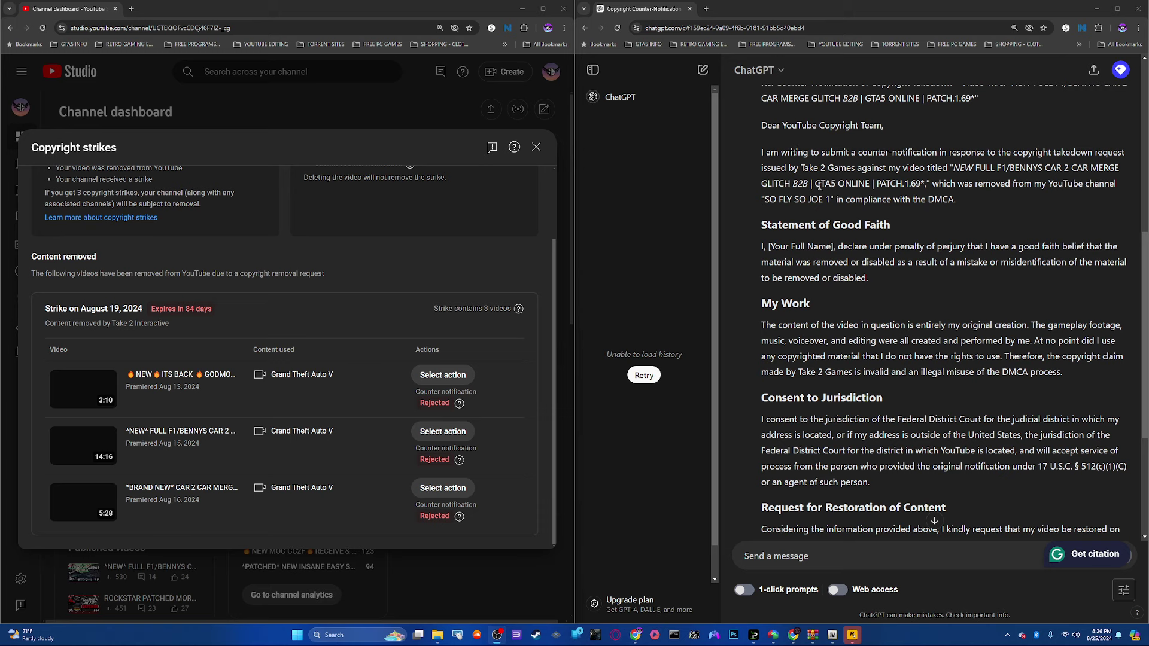
{"action": "scroll", "coordinate": [828, 203], "scroll_direction": "up", "scroll_amount": 1}
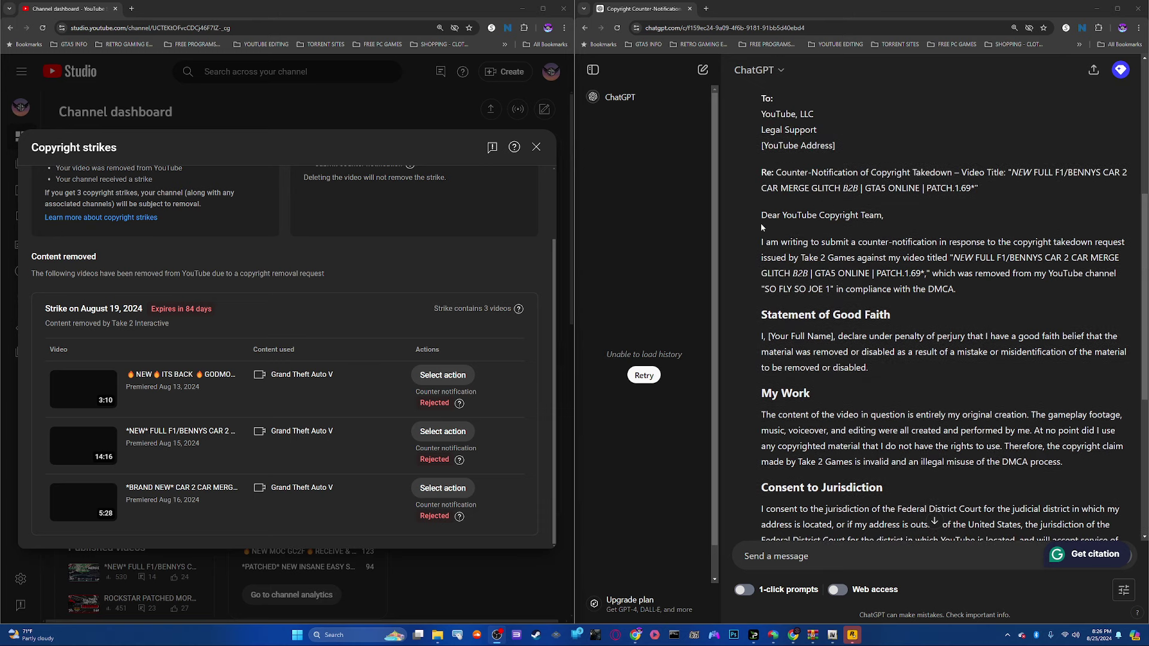
{"action": "scroll", "coordinate": [911, 243], "scroll_direction": "down", "scroll_amount": 1}
{"action": "scroll", "coordinate": [887, 285], "scroll_direction": "down", "scroll_amount": 1}
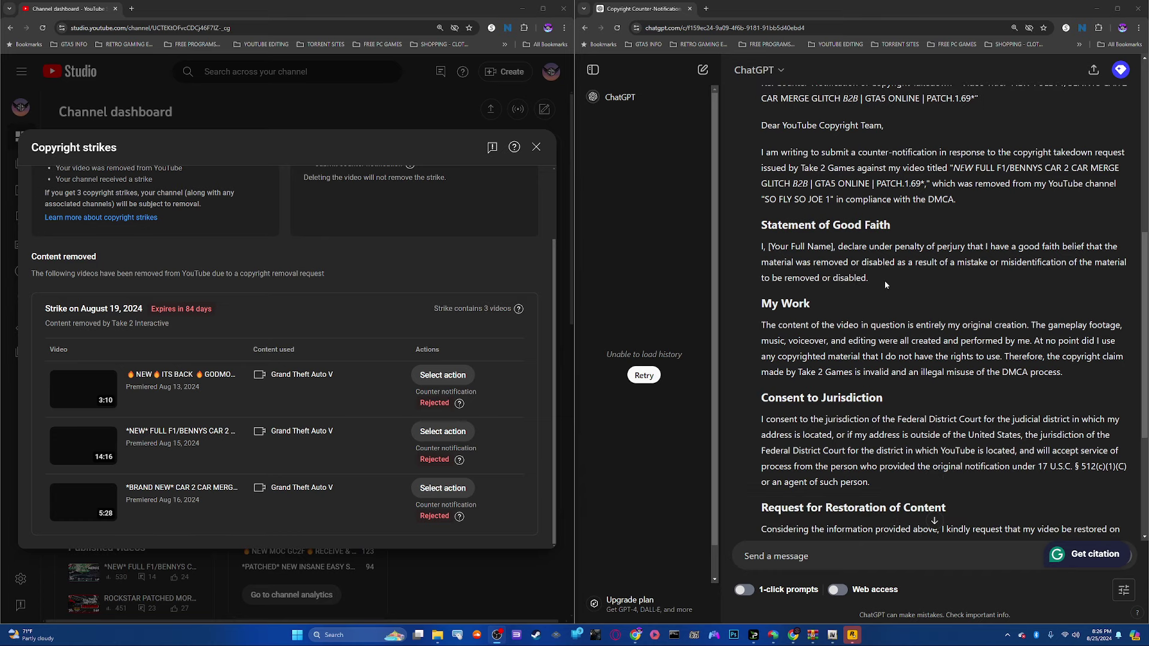
{"action": "scroll", "coordinate": [870, 187], "scroll_direction": "up", "scroll_amount": 2}
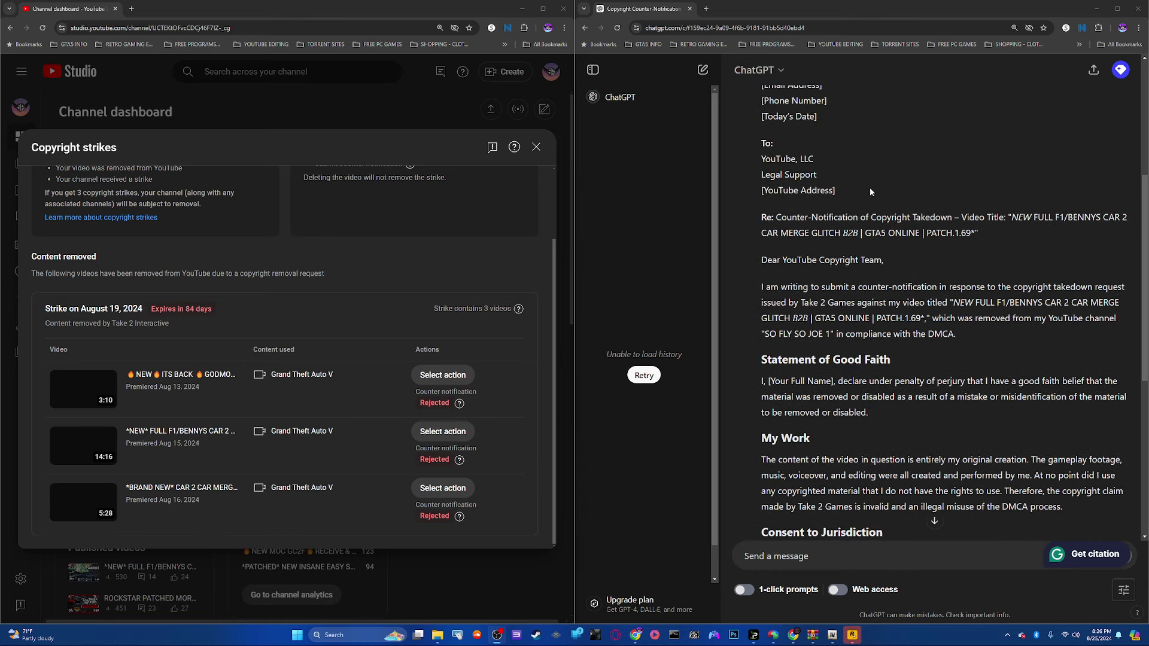
{"action": "scroll", "coordinate": [829, 209], "scroll_direction": "down", "scroll_amount": 1}
{"action": "scroll", "coordinate": [861, 217], "scroll_direction": "up", "scroll_amount": 1}
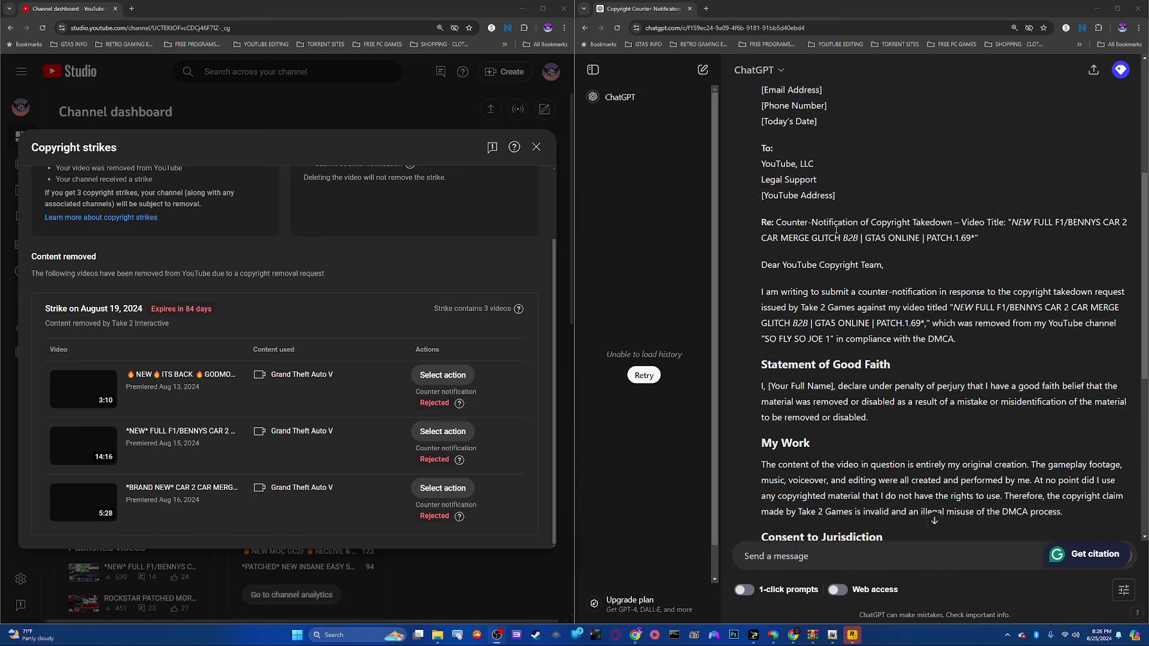
{"action": "scroll", "coordinate": [860, 217], "scroll_direction": "up", "scroll_amount": 2}
{"action": "scroll", "coordinate": [861, 216], "scroll_direction": "up", "scroll_amount": 1}
{"action": "scroll", "coordinate": [860, 218], "scroll_direction": "down", "scroll_amount": 2}
{"action": "scroll", "coordinate": [860, 229], "scroll_direction": "down", "scroll_amount": 1}
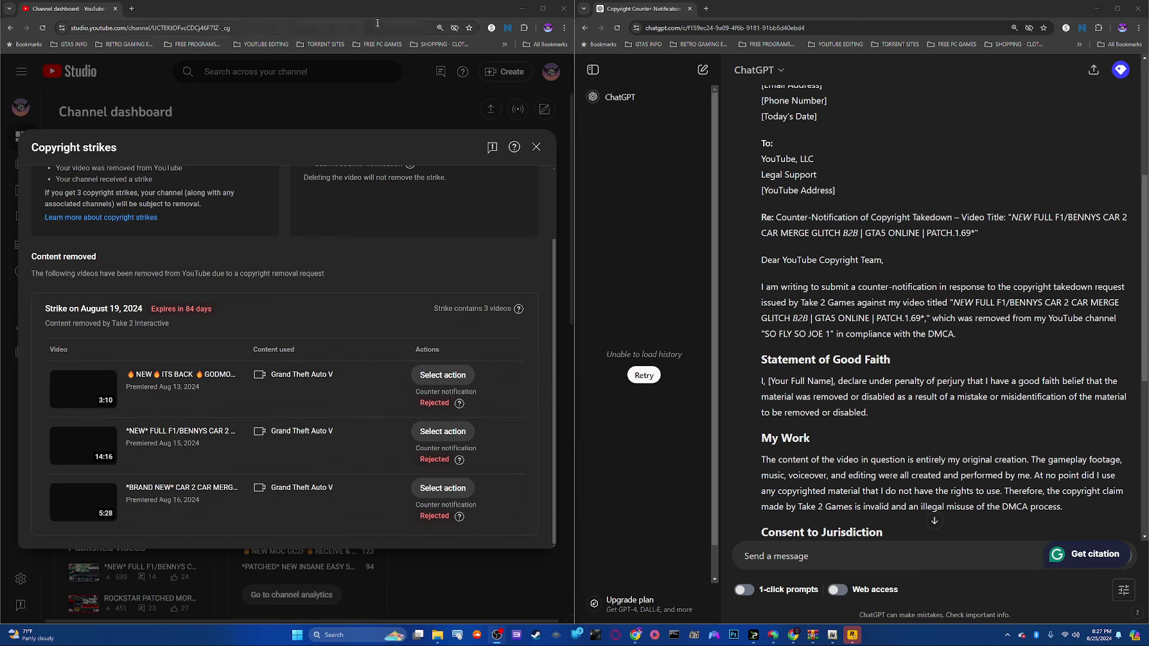
Step: Drag the front YouTube Studio window aside and minimize it to reveal the GTA V radio video
{"action": "left_click_drag", "start_coordinate": [438, 10], "coordinate": [444, 240]}
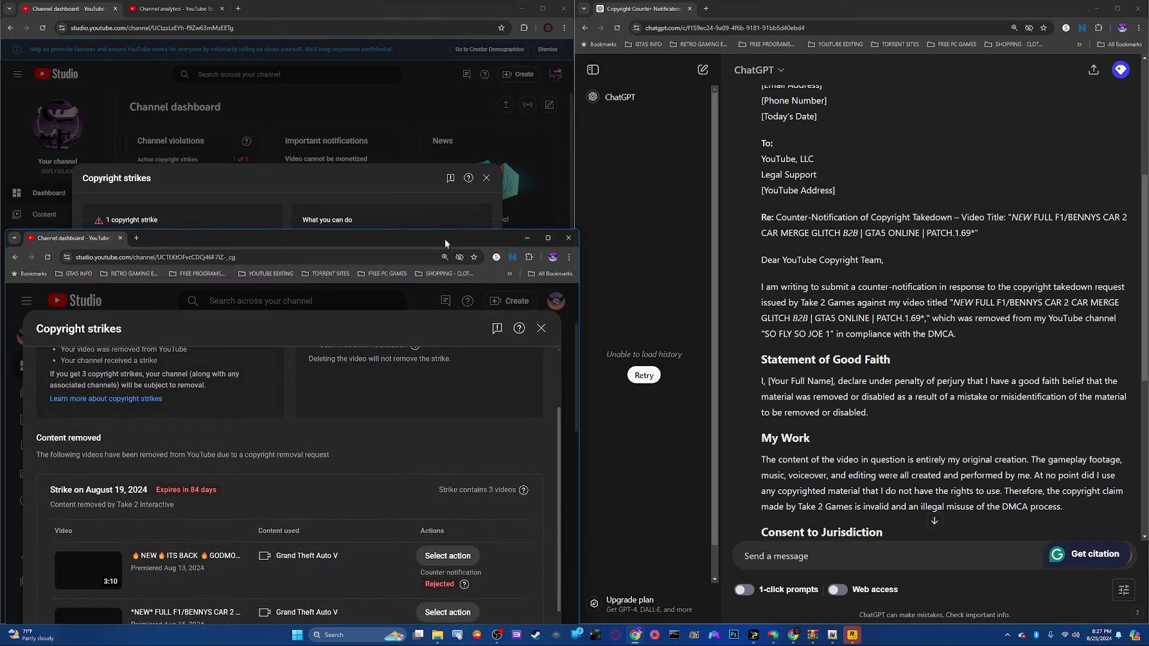
{"action": "left_click", "coordinate": [528, 235]}
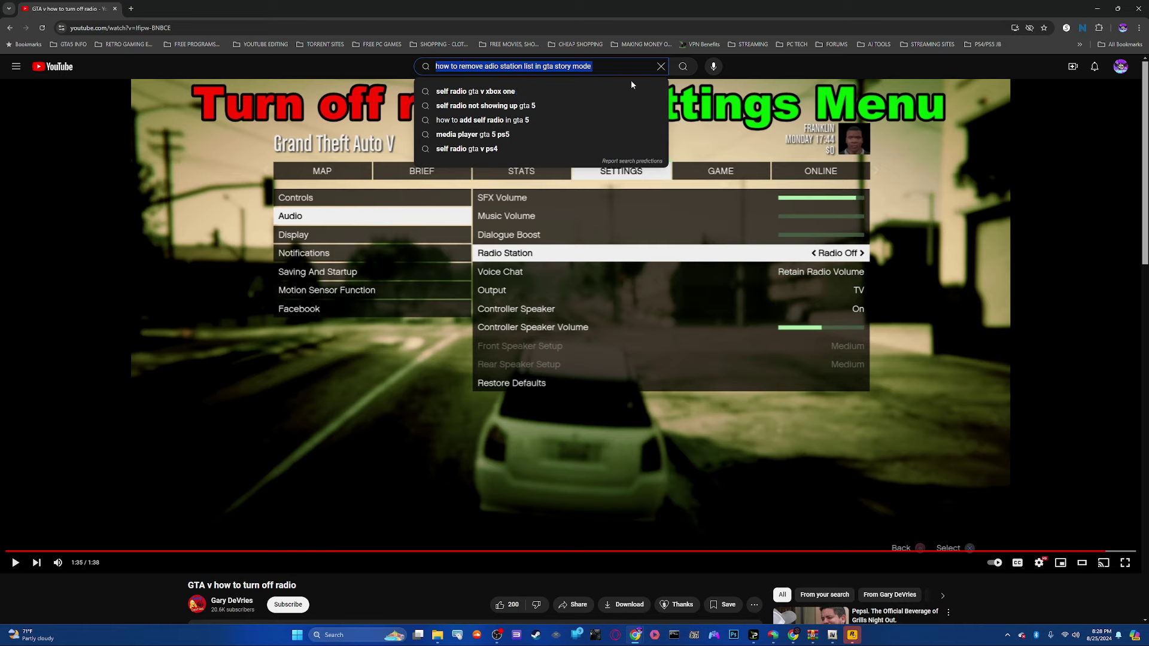
{"action": "type", "text": "GTA"}
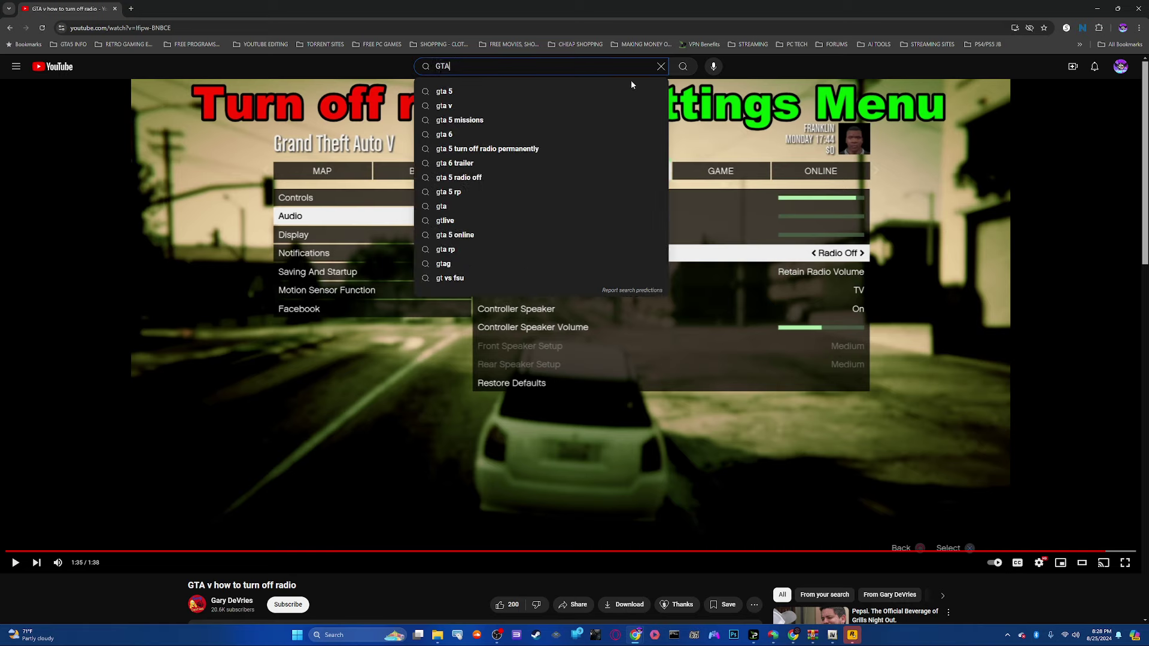
{"action": "type", "text": "5 GLITCHES"}
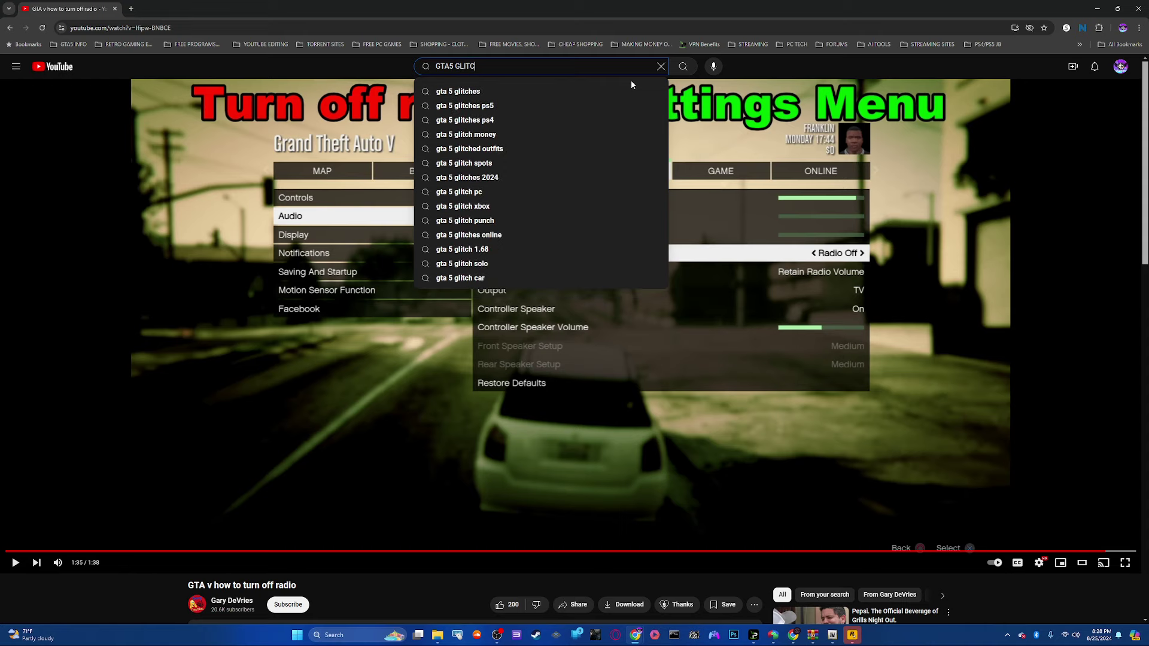
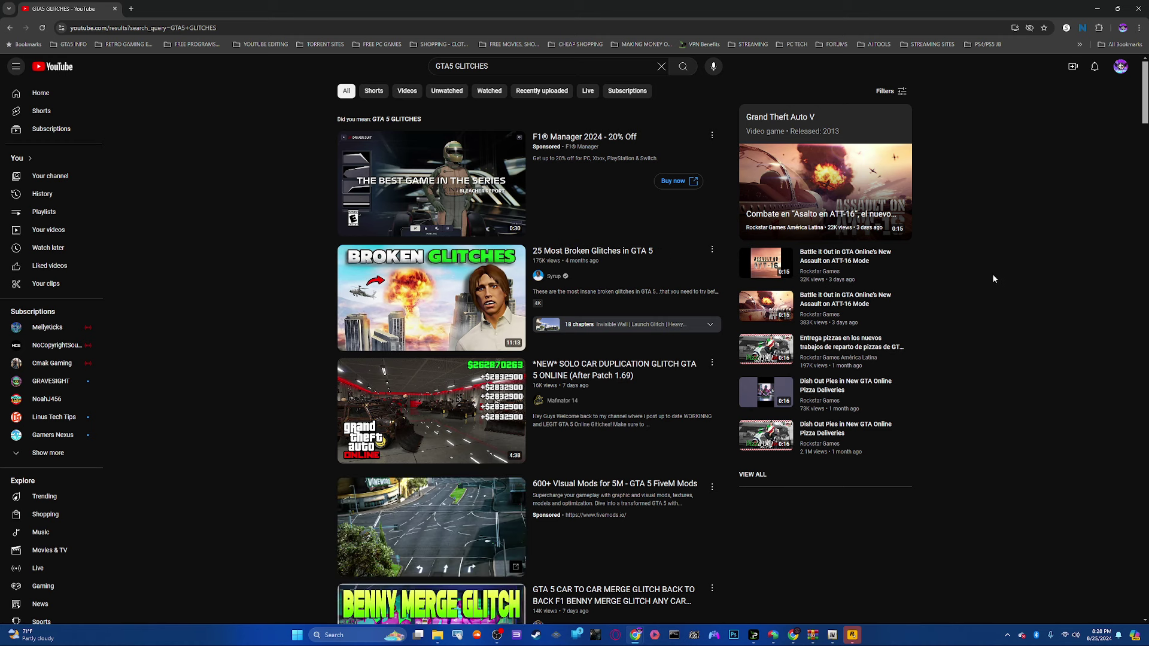
{"action": "scroll", "coordinate": [992, 274], "scroll_direction": "down", "scroll_amount": 2}
{"action": "scroll", "coordinate": [992, 274], "scroll_direction": "down", "scroll_amount": 2}
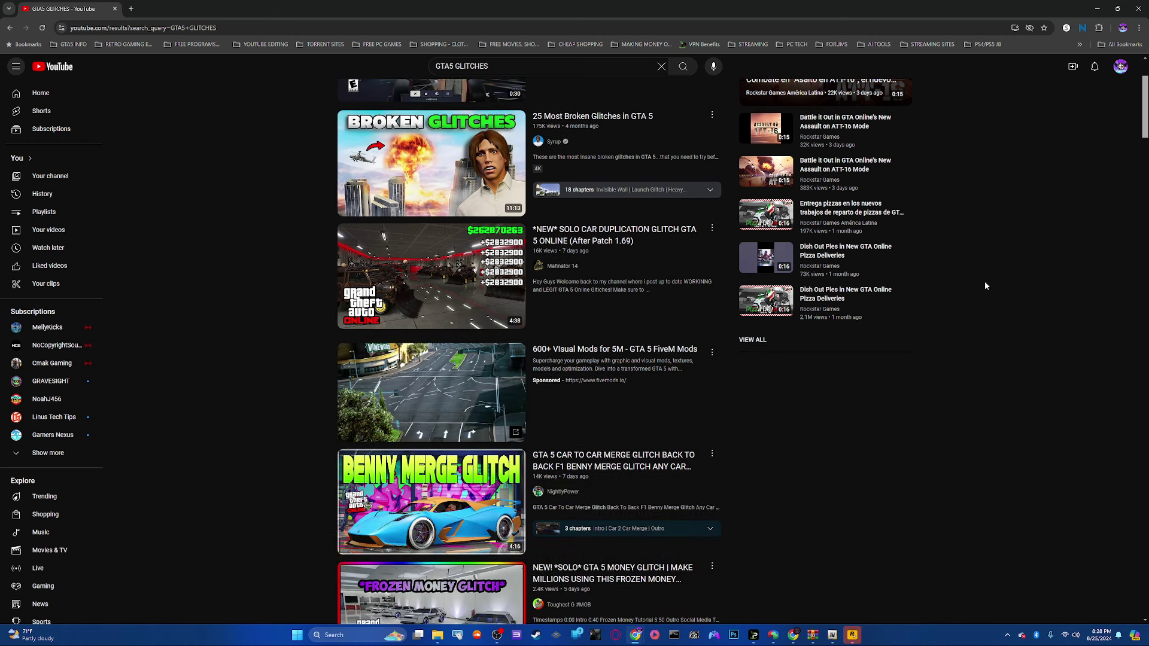
{"action": "scroll", "coordinate": [985, 281], "scroll_direction": "down", "scroll_amount": 1}
{"action": "scroll", "coordinate": [985, 281], "scroll_direction": "down", "scroll_amount": 1}
{"action": "scroll", "coordinate": [985, 281], "scroll_direction": "down", "scroll_amount": 1}
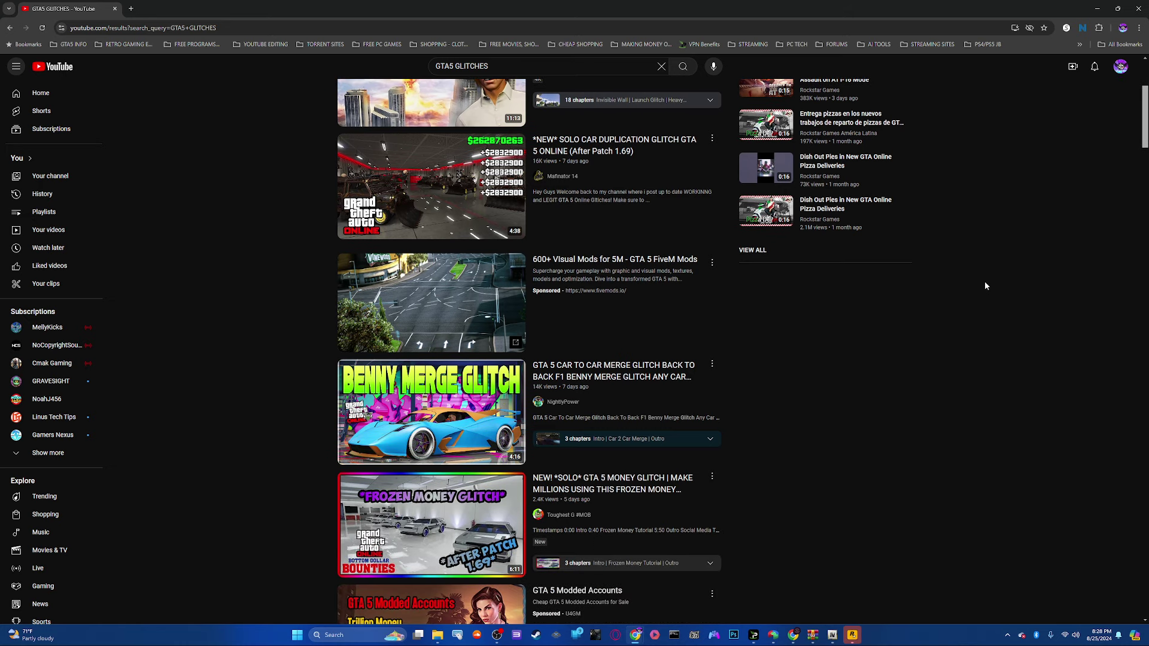
{"action": "scroll", "coordinate": [983, 283], "scroll_direction": "down", "scroll_amount": 1}
{"action": "scroll", "coordinate": [978, 287], "scroll_direction": "down", "scroll_amount": 1}
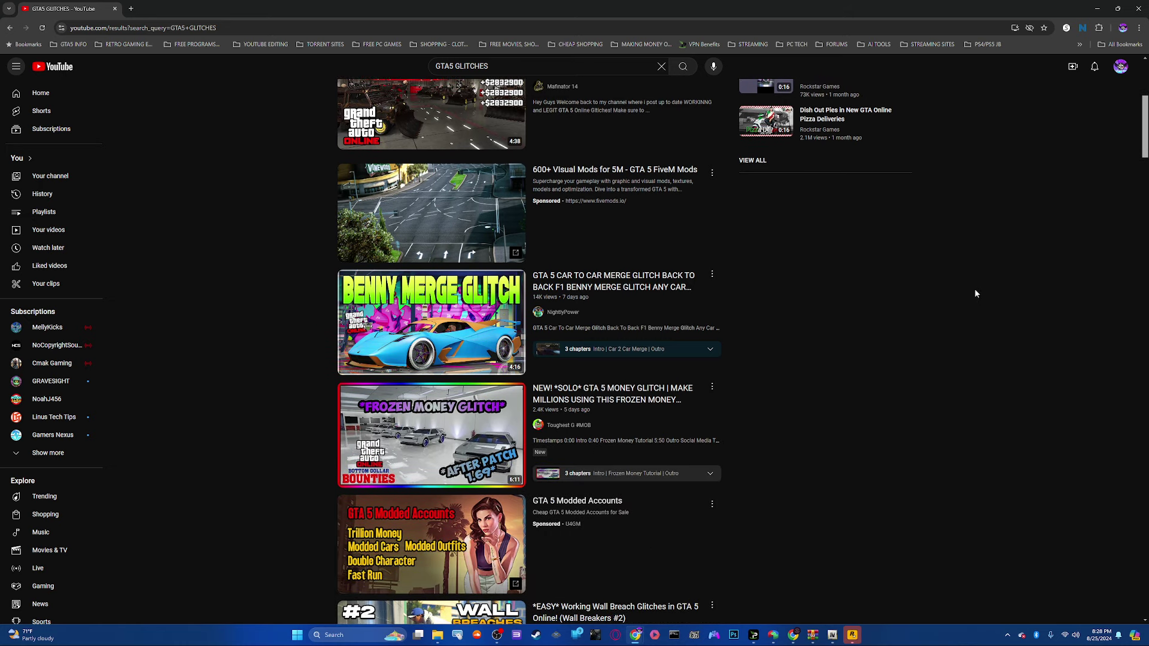
{"action": "scroll", "coordinate": [974, 289], "scroll_direction": "down", "scroll_amount": 1}
{"action": "scroll", "coordinate": [974, 295], "scroll_direction": "down", "scroll_amount": 1}
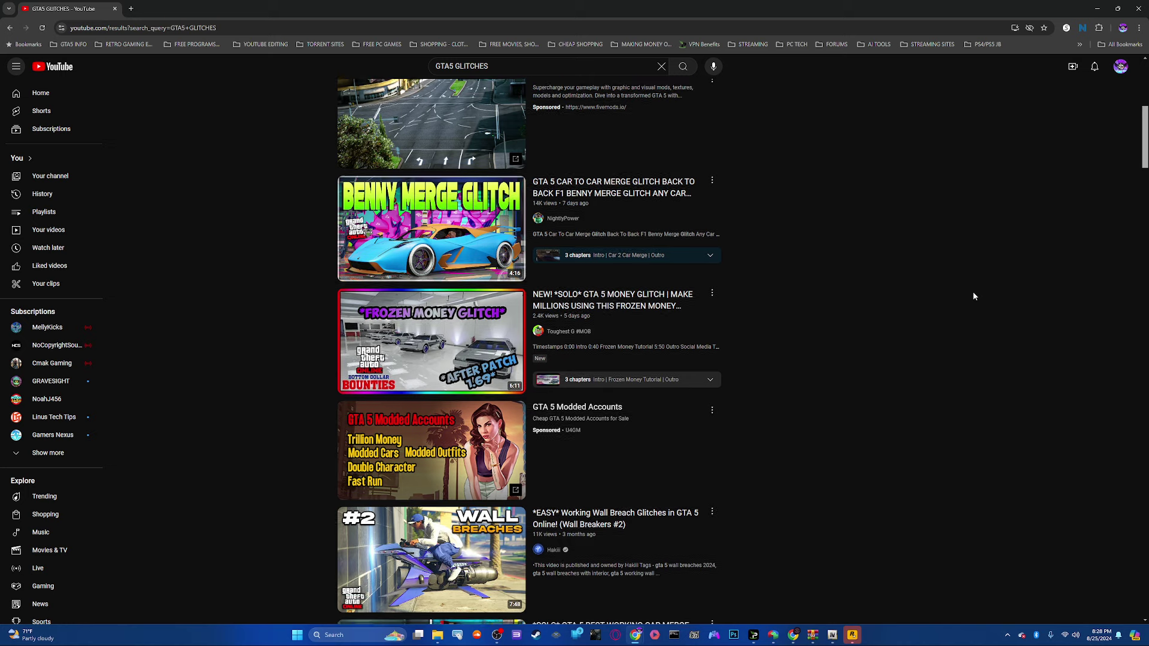
{"action": "scroll", "coordinate": [974, 295], "scroll_direction": "down", "scroll_amount": 1}
{"action": "scroll", "coordinate": [974, 296], "scroll_direction": "down", "scroll_amount": 1}
{"action": "scroll", "coordinate": [974, 296], "scroll_direction": "down", "scroll_amount": 1}
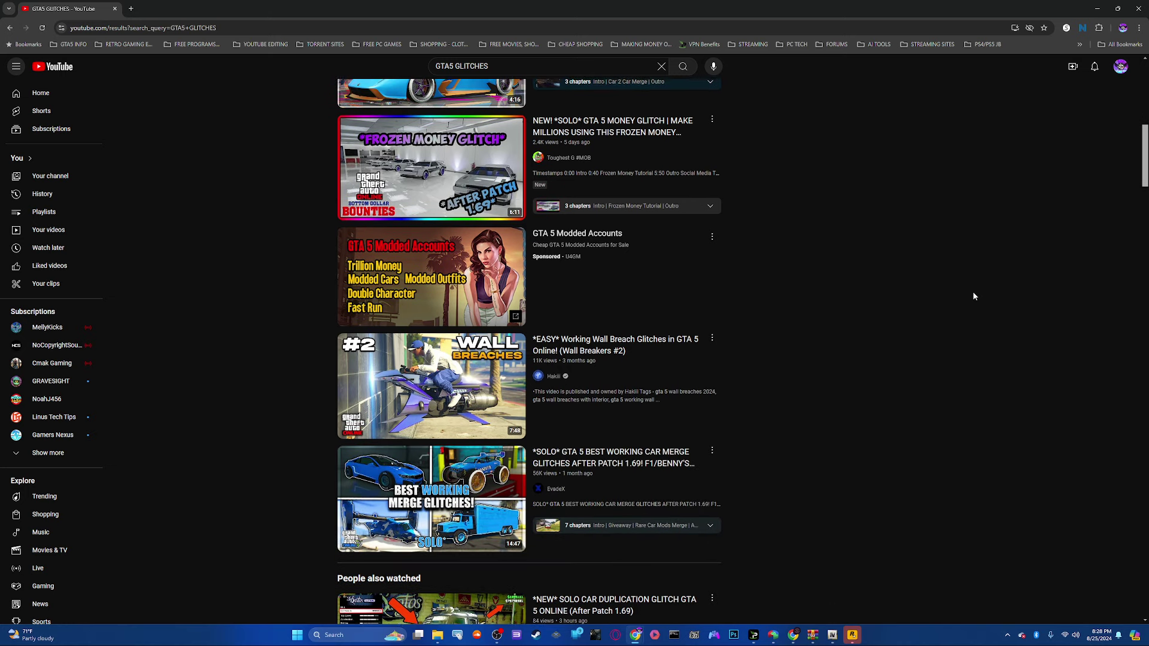
{"action": "scroll", "coordinate": [974, 296], "scroll_direction": "down", "scroll_amount": 1}
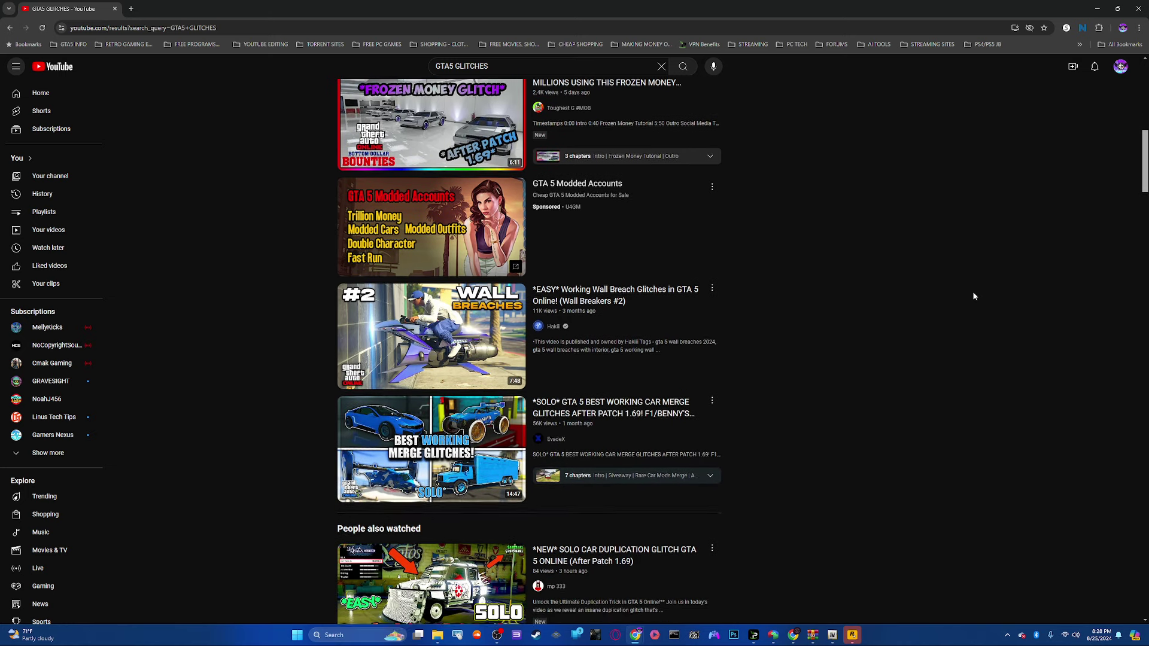
{"action": "scroll", "coordinate": [974, 296], "scroll_direction": "down", "scroll_amount": 1}
{"action": "scroll", "coordinate": [975, 296], "scroll_direction": "down", "scroll_amount": 1}
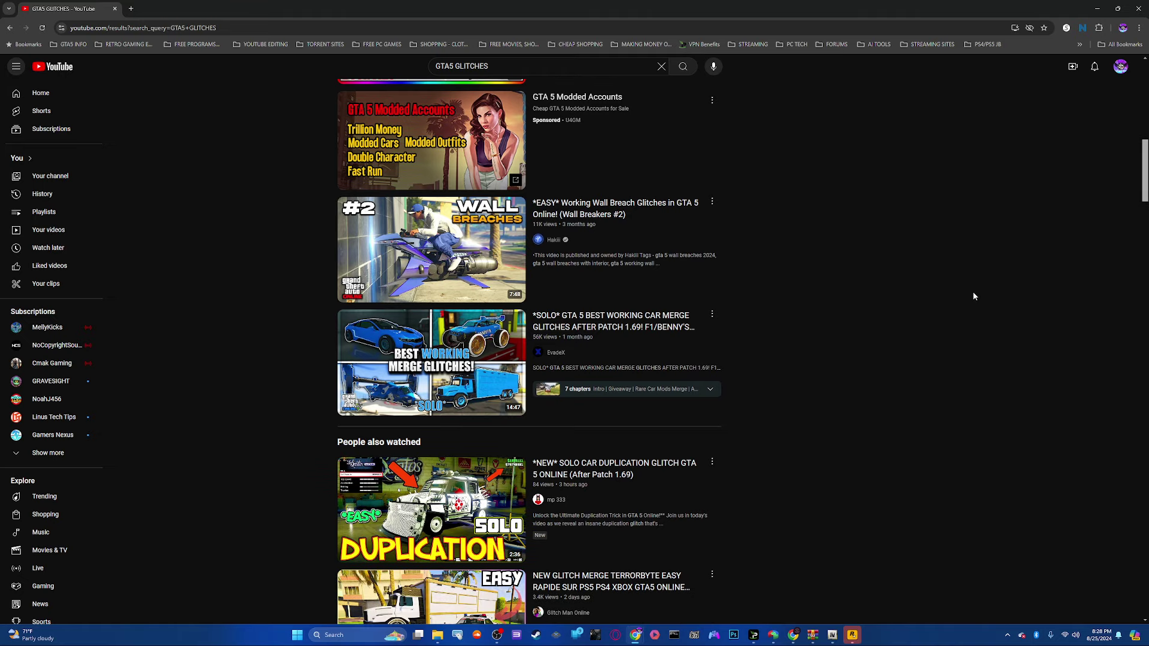
{"action": "scroll", "coordinate": [970, 292], "scroll_direction": "down", "scroll_amount": 1}
{"action": "scroll", "coordinate": [970, 292], "scroll_direction": "down", "scroll_amount": 1}
{"action": "scroll", "coordinate": [970, 291], "scroll_direction": "down", "scroll_amount": 1}
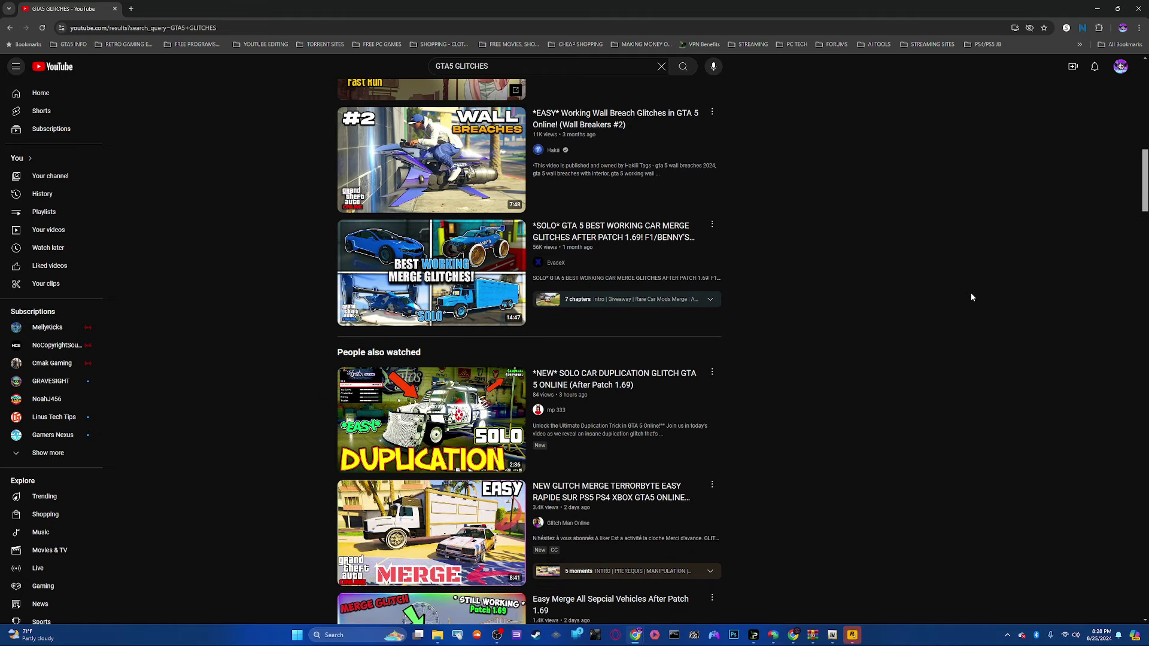
{"action": "scroll", "coordinate": [970, 293], "scroll_direction": "down", "scroll_amount": 1}
{"action": "scroll", "coordinate": [970, 293], "scroll_direction": "down", "scroll_amount": 1}
{"action": "scroll", "coordinate": [970, 292], "scroll_direction": "down", "scroll_amount": 1}
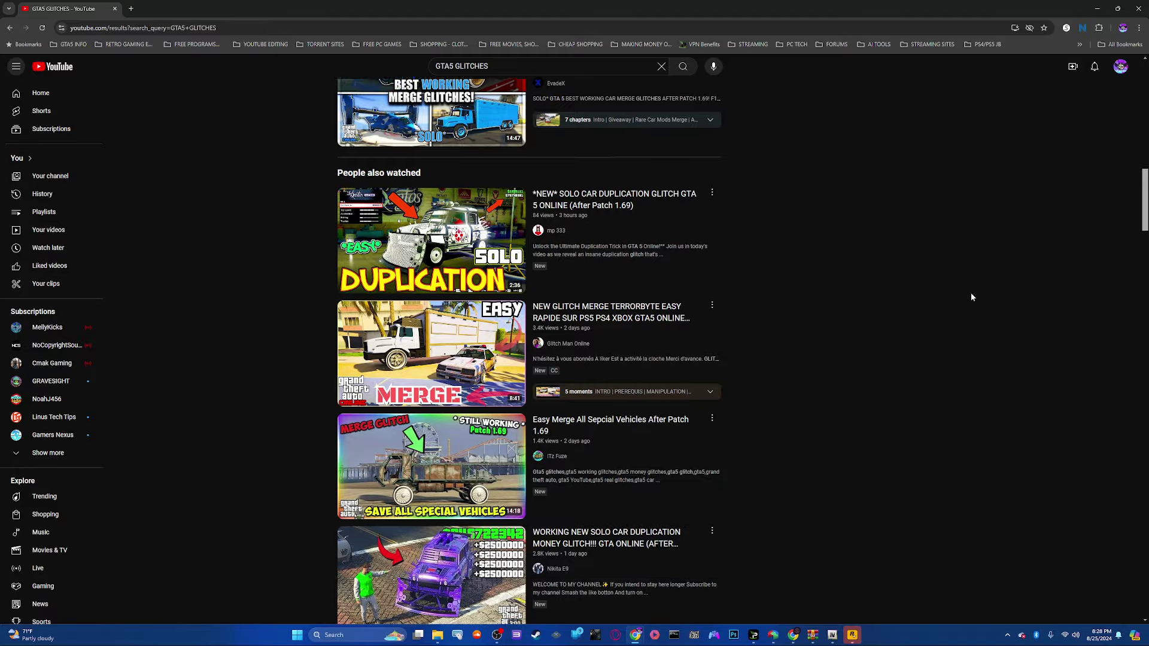
{"action": "scroll", "coordinate": [971, 293], "scroll_direction": "down", "scroll_amount": 1}
{"action": "scroll", "coordinate": [970, 292], "scroll_direction": "down", "scroll_amount": 1}
{"action": "scroll", "coordinate": [971, 294], "scroll_direction": "down", "scroll_amount": 1}
{"action": "scroll", "coordinate": [968, 296], "scroll_direction": "down", "scroll_amount": 1}
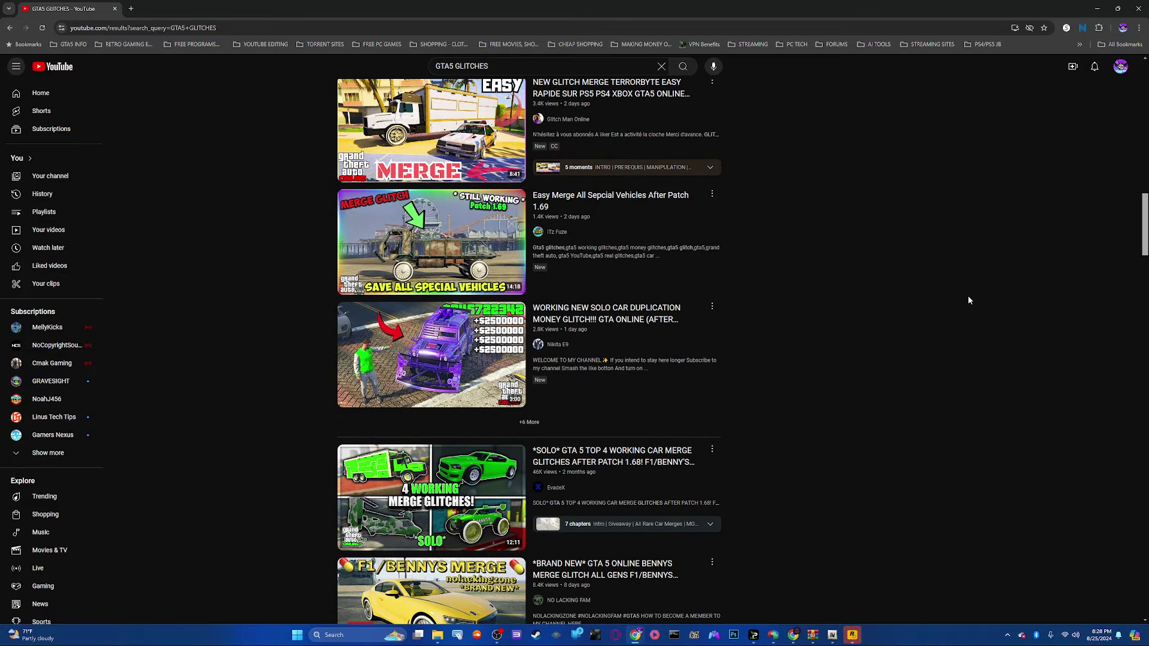
{"action": "scroll", "coordinate": [968, 296], "scroll_direction": "down", "scroll_amount": 1}
{"action": "scroll", "coordinate": [968, 296], "scroll_direction": "down", "scroll_amount": 1}
{"action": "scroll", "coordinate": [968, 296], "scroll_direction": "down", "scroll_amount": 1}
{"action": "scroll", "coordinate": [967, 296], "scroll_direction": "down", "scroll_amount": 1}
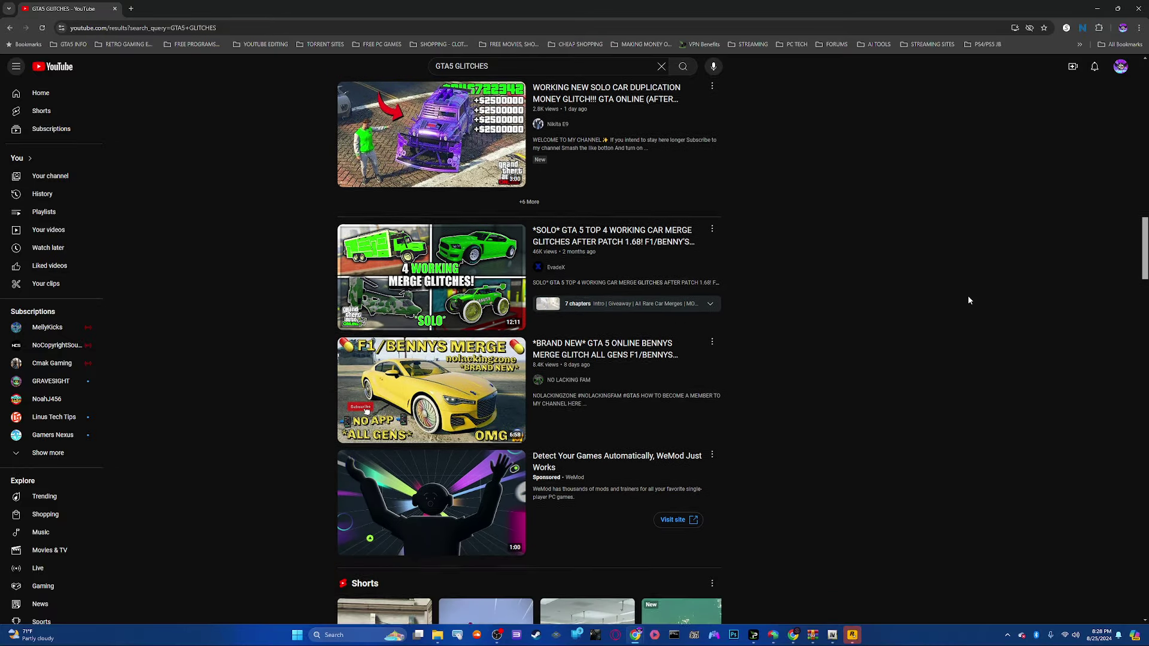
{"action": "scroll", "coordinate": [967, 296], "scroll_direction": "down", "scroll_amount": 1}
{"action": "scroll", "coordinate": [968, 295], "scroll_direction": "down", "scroll_amount": 1}
{"action": "scroll", "coordinate": [955, 304], "scroll_direction": "down", "scroll_amount": 1}
{"action": "scroll", "coordinate": [958, 305], "scroll_direction": "down", "scroll_amount": 1}
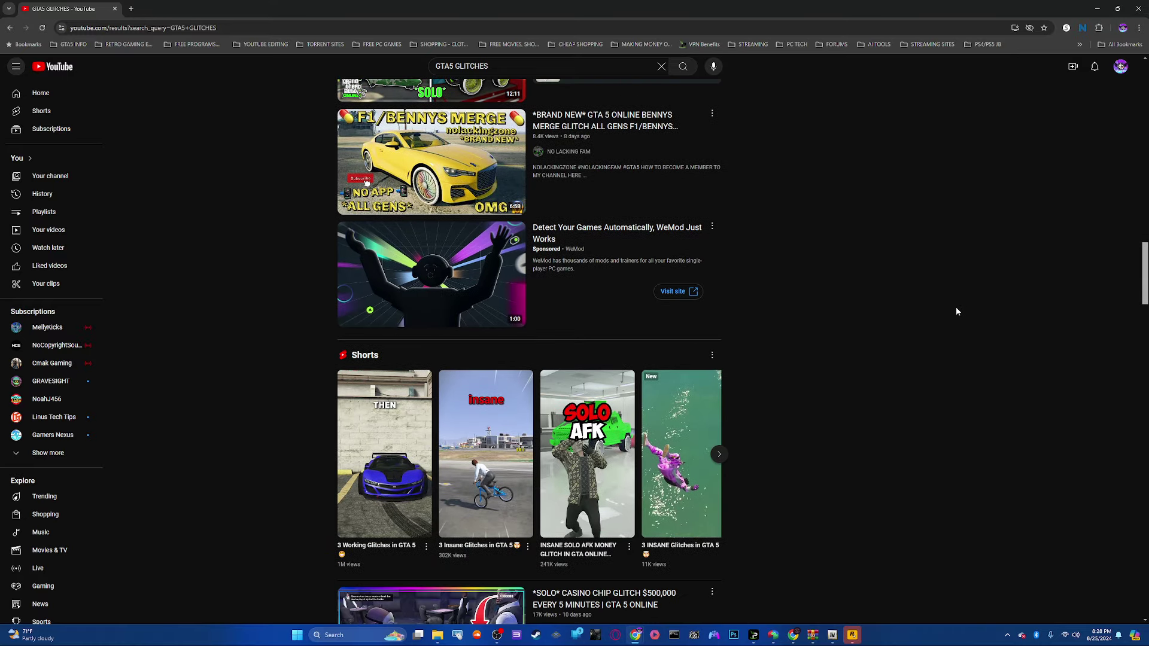
{"action": "scroll", "coordinate": [956, 306], "scroll_direction": "down", "scroll_amount": 1}
{"action": "scroll", "coordinate": [957, 306], "scroll_direction": "down", "scroll_amount": 1}
{"action": "scroll", "coordinate": [956, 307], "scroll_direction": "down", "scroll_amount": 1}
{"action": "scroll", "coordinate": [956, 306], "scroll_direction": "down", "scroll_amount": 1}
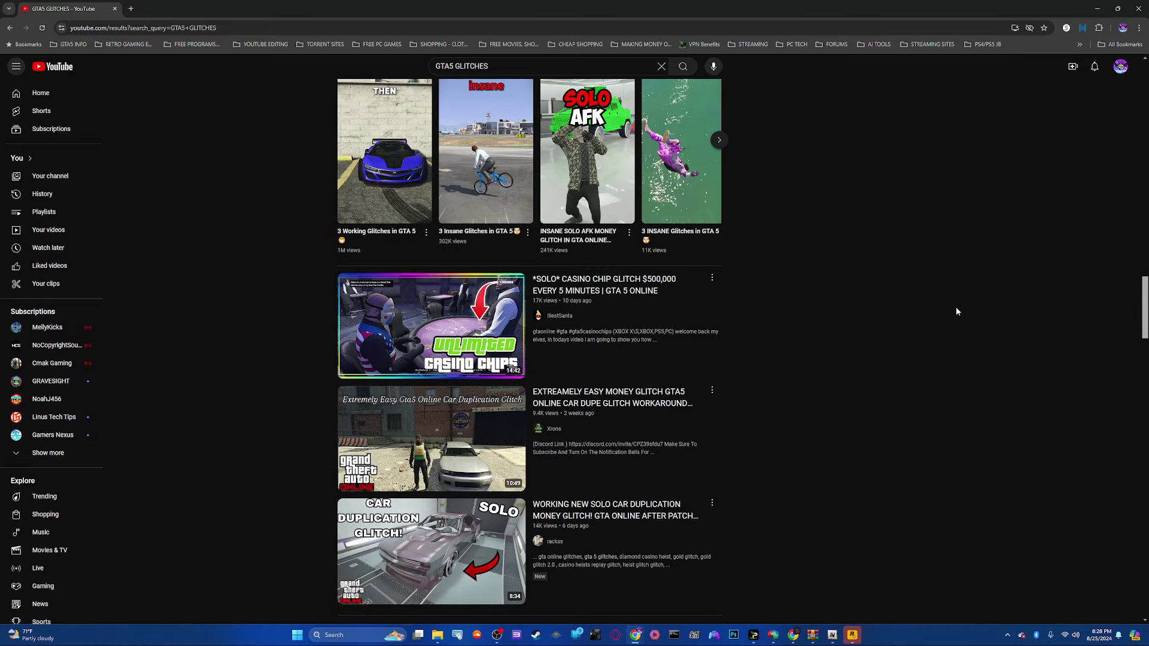
{"action": "scroll", "coordinate": [956, 306], "scroll_direction": "down", "scroll_amount": 1}
{"action": "scroll", "coordinate": [956, 307], "scroll_direction": "down", "scroll_amount": 1}
{"action": "scroll", "coordinate": [956, 305], "scroll_direction": "down", "scroll_amount": 1}
{"action": "scroll", "coordinate": [956, 306], "scroll_direction": "down", "scroll_amount": 1}
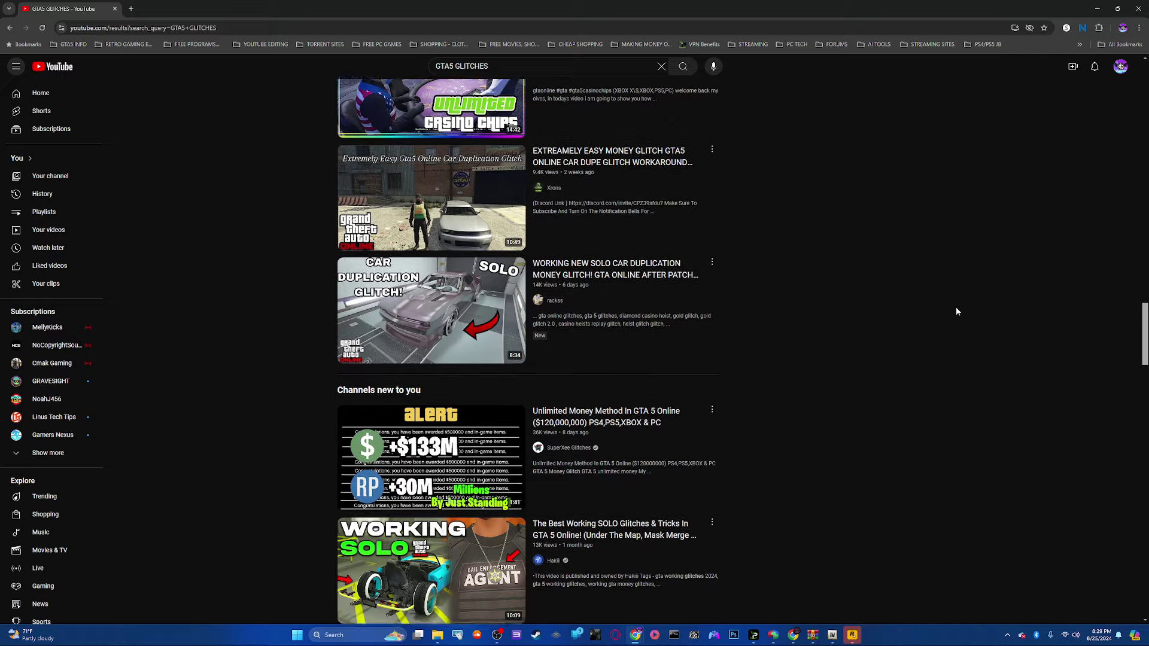
{"action": "scroll", "coordinate": [956, 306], "scroll_direction": "down", "scroll_amount": 1}
{"action": "scroll", "coordinate": [956, 307], "scroll_direction": "down", "scroll_amount": 1}
{"action": "scroll", "coordinate": [938, 305], "scroll_direction": "down", "scroll_amount": 1}
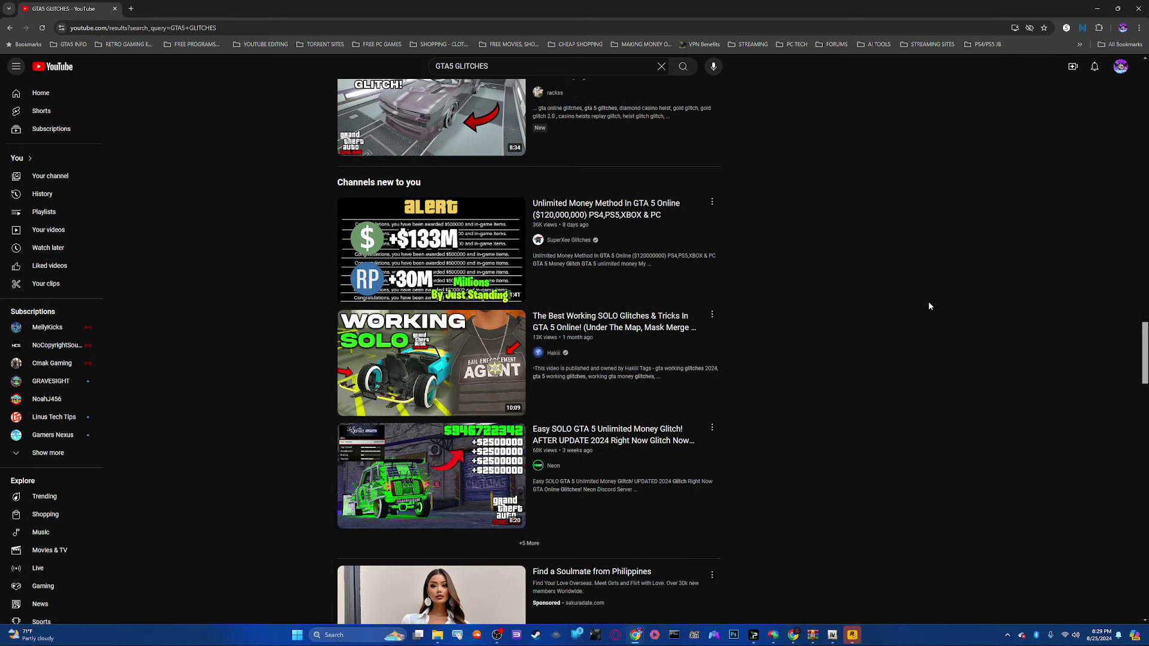
{"action": "scroll", "coordinate": [928, 300], "scroll_direction": "down", "scroll_amount": 1}
{"action": "scroll", "coordinate": [923, 303], "scroll_direction": "down", "scroll_amount": 1}
{"action": "scroll", "coordinate": [923, 304], "scroll_direction": "down", "scroll_amount": 1}
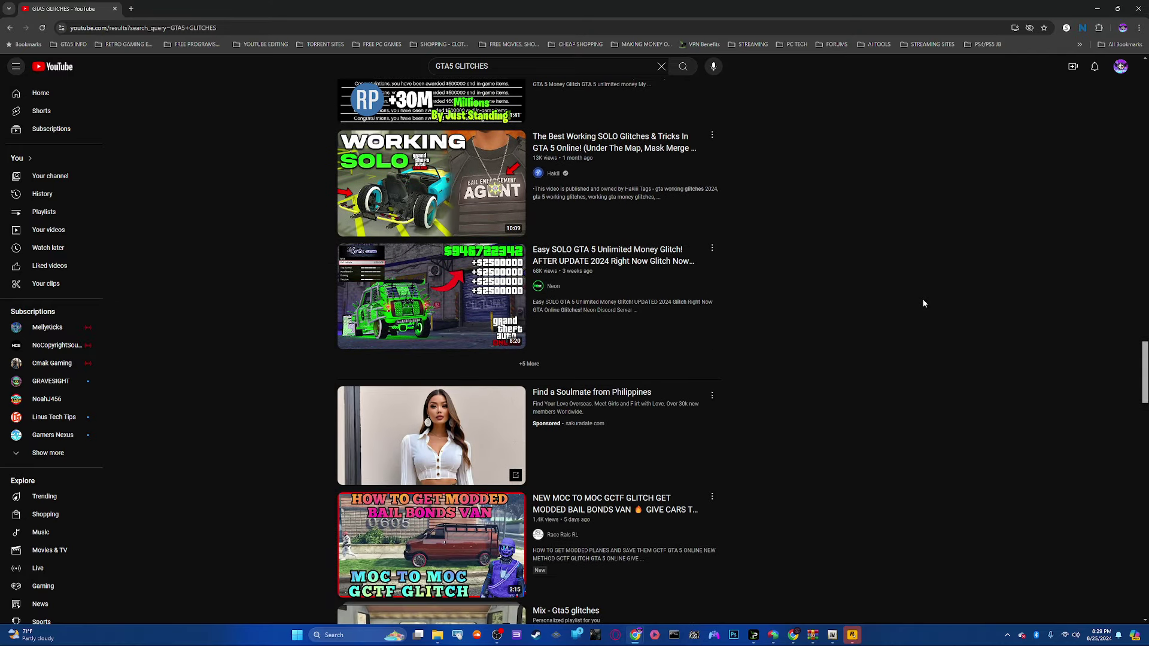
{"action": "scroll", "coordinate": [924, 303], "scroll_direction": "down", "scroll_amount": 1}
{"action": "scroll", "coordinate": [923, 303], "scroll_direction": "down", "scroll_amount": 1}
{"action": "scroll", "coordinate": [924, 304], "scroll_direction": "down", "scroll_amount": 1}
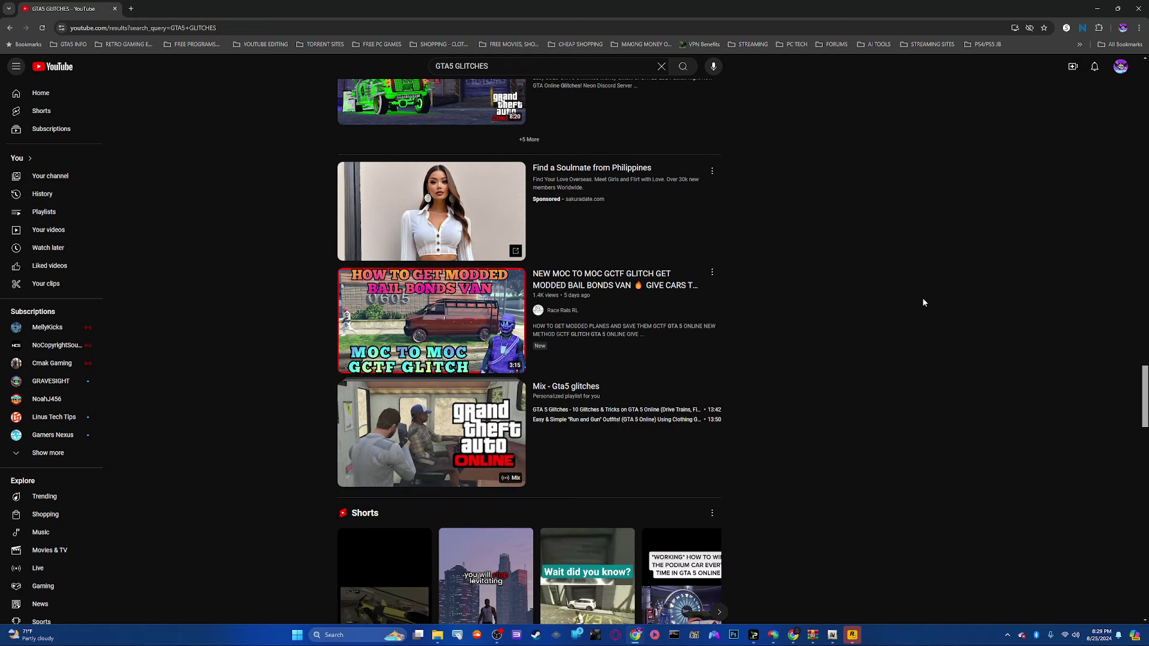
{"action": "scroll", "coordinate": [924, 304], "scroll_direction": "down", "scroll_amount": 1}
{"action": "scroll", "coordinate": [924, 304], "scroll_direction": "down", "scroll_amount": 1}
{"action": "scroll", "coordinate": [923, 303], "scroll_direction": "down", "scroll_amount": 1}
{"action": "scroll", "coordinate": [923, 303], "scroll_direction": "down", "scroll_amount": 2}
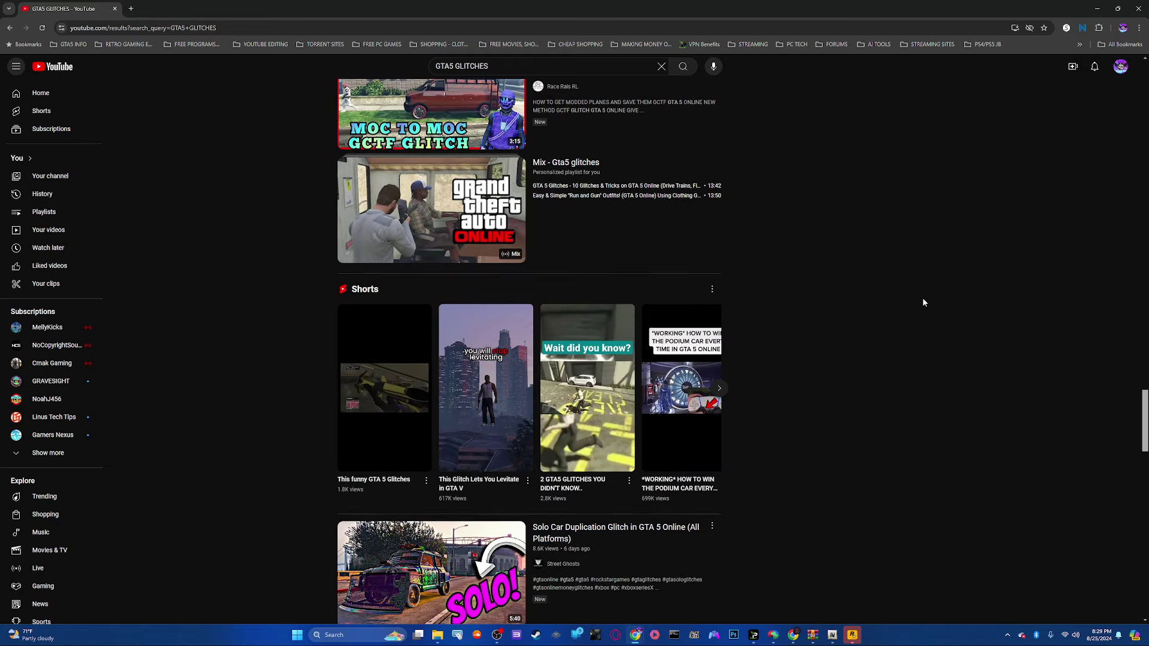
{"action": "scroll", "coordinate": [924, 304], "scroll_direction": "down", "scroll_amount": 1}
{"action": "scroll", "coordinate": [924, 303], "scroll_direction": "down", "scroll_amount": 1}
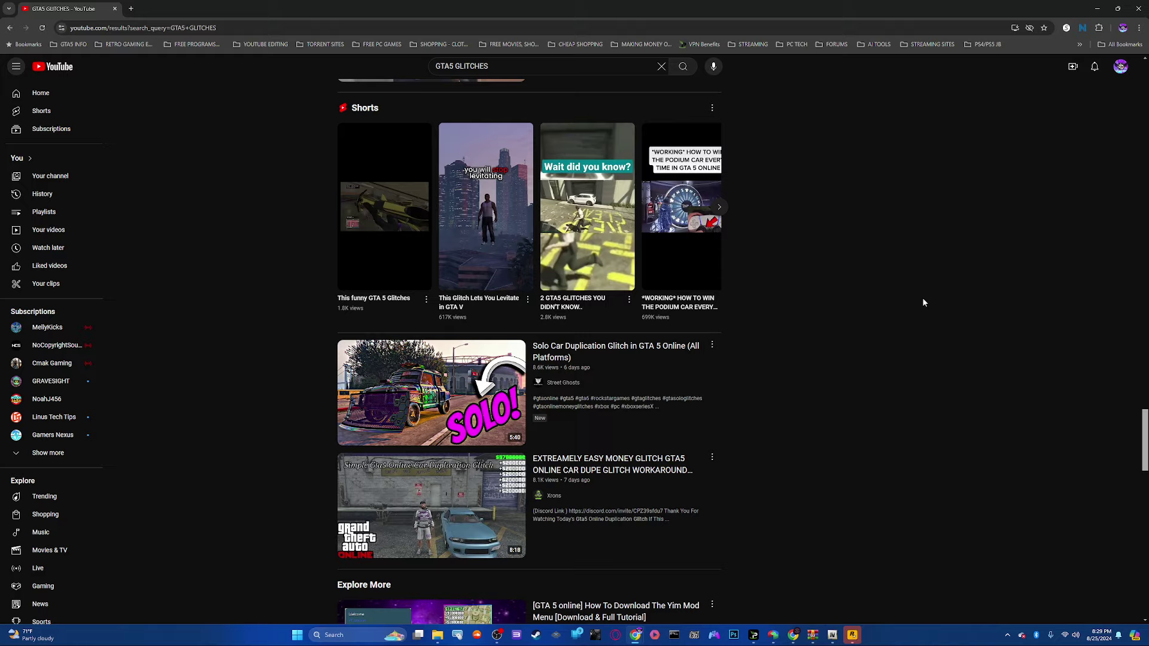
{"action": "scroll", "coordinate": [924, 304], "scroll_direction": "down", "scroll_amount": 1}
{"action": "scroll", "coordinate": [924, 304], "scroll_direction": "down", "scroll_amount": 1}
{"action": "scroll", "coordinate": [920, 304], "scroll_direction": "down", "scroll_amount": 2}
{"action": "scroll", "coordinate": [921, 304], "scroll_direction": "down", "scroll_amount": 1}
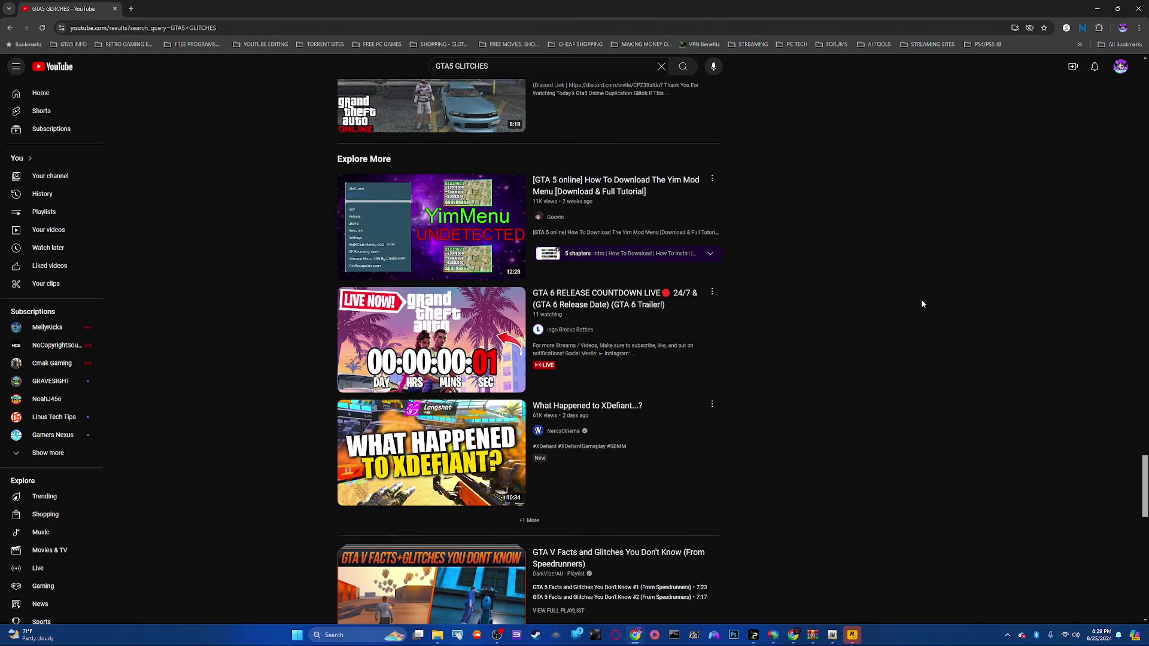
{"action": "scroll", "coordinate": [921, 304], "scroll_direction": "down", "scroll_amount": 1}
{"action": "scroll", "coordinate": [921, 304], "scroll_direction": "down", "scroll_amount": 1}
{"action": "scroll", "coordinate": [921, 304], "scroll_direction": "down", "scroll_amount": 1}
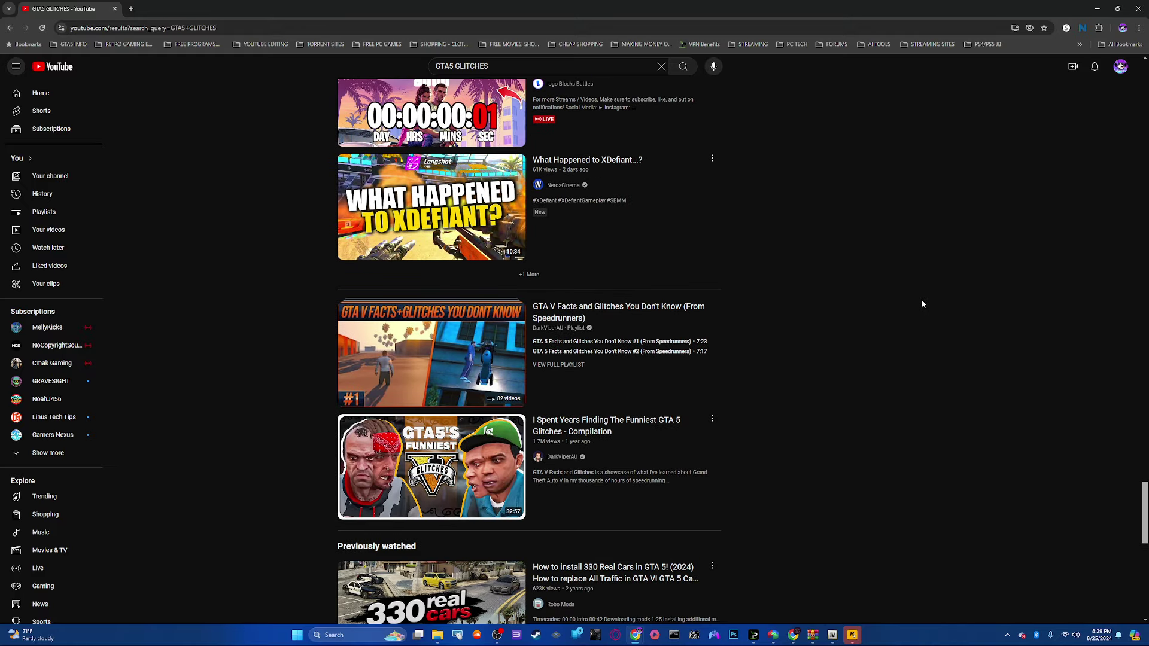
{"action": "scroll", "coordinate": [921, 303], "scroll_direction": "down", "scroll_amount": 1}
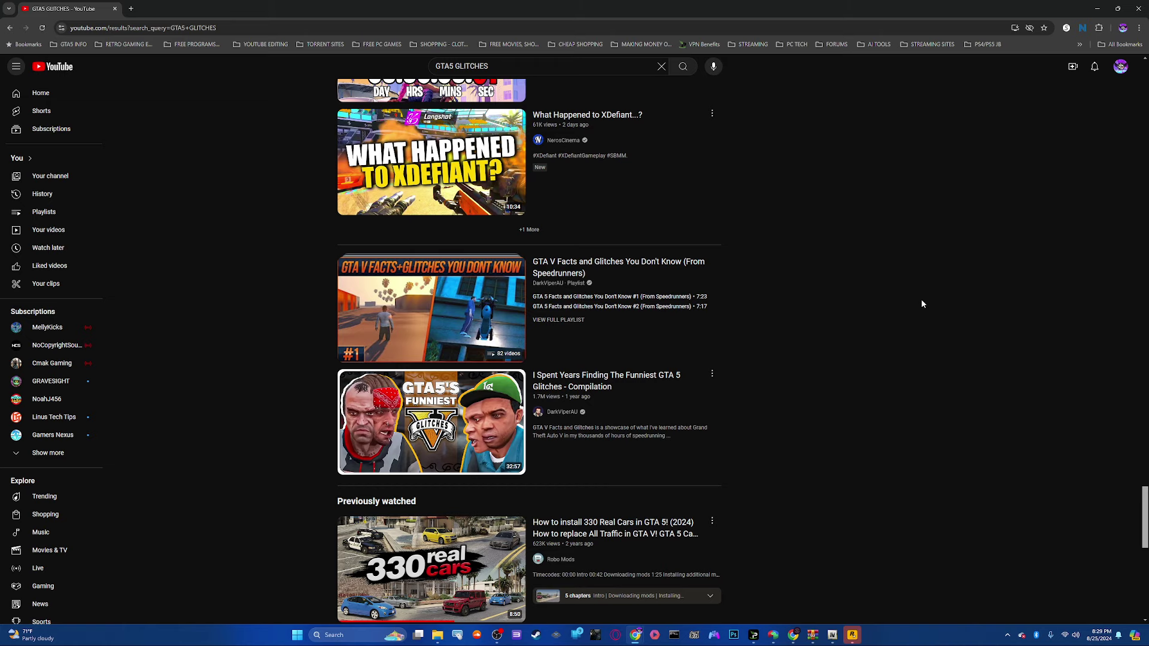
{"action": "scroll", "coordinate": [921, 304], "scroll_direction": "down", "scroll_amount": 1}
{"action": "scroll", "coordinate": [918, 304], "scroll_direction": "down", "scroll_amount": 1}
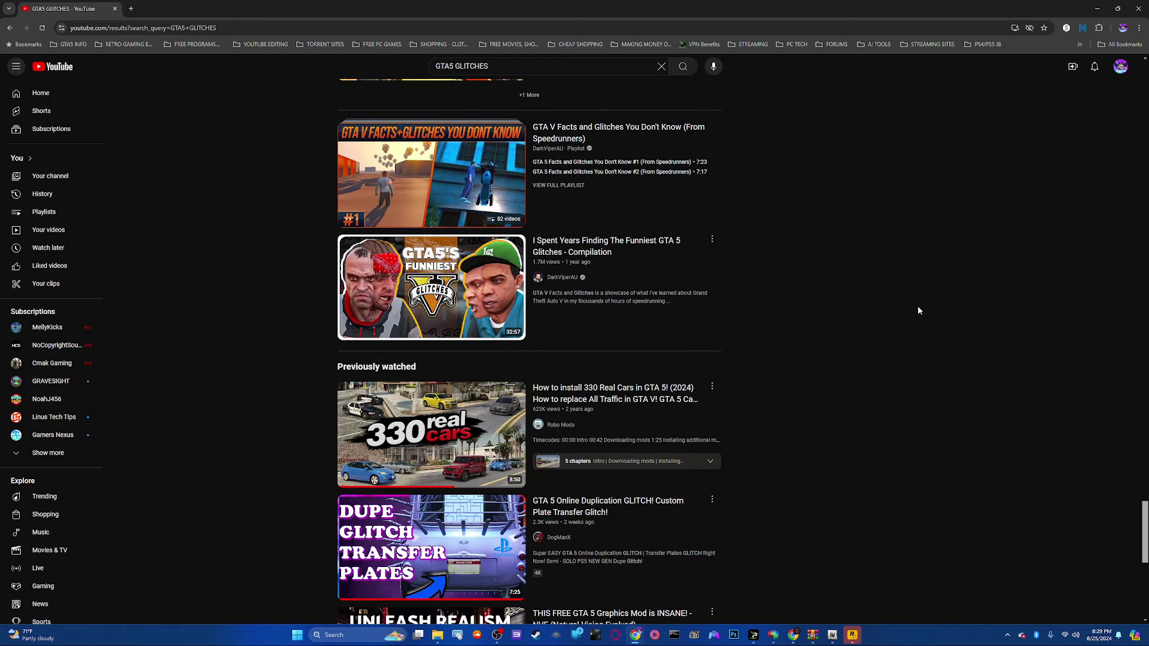
{"action": "scroll", "coordinate": [917, 306], "scroll_direction": "down", "scroll_amount": 1}
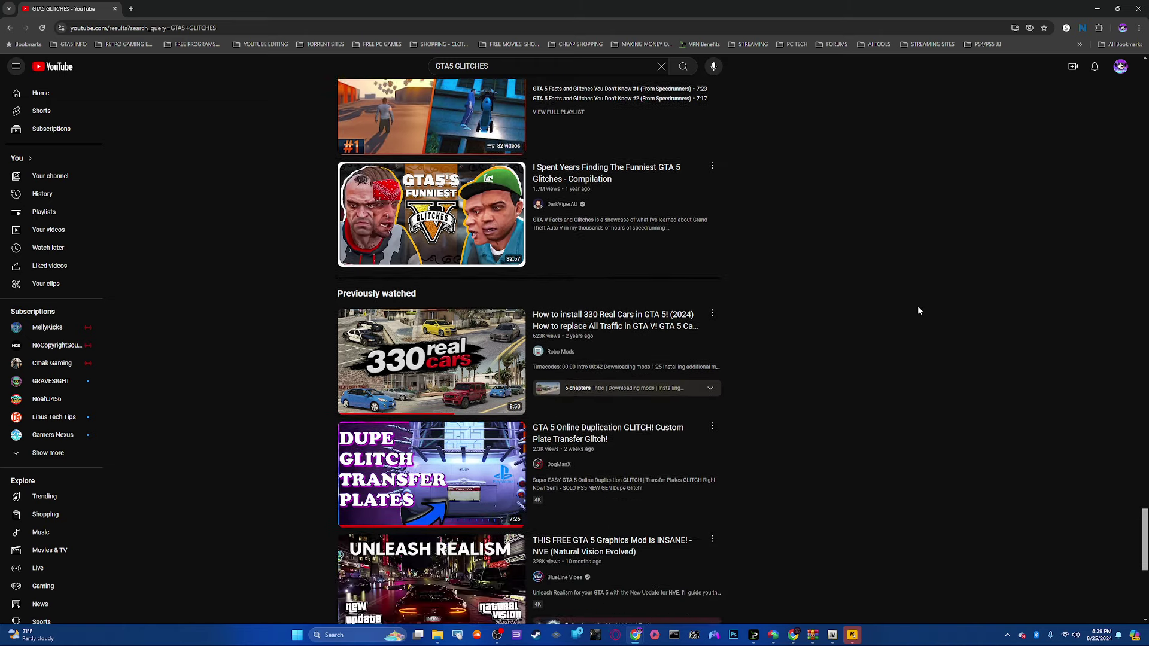
{"action": "scroll", "coordinate": [917, 305], "scroll_direction": "down", "scroll_amount": 1}
{"action": "scroll", "coordinate": [914, 310], "scroll_direction": "down", "scroll_amount": 1}
{"action": "scroll", "coordinate": [914, 310], "scroll_direction": "down", "scroll_amount": 1}
{"action": "scroll", "coordinate": [914, 311], "scroll_direction": "down", "scroll_amount": 1}
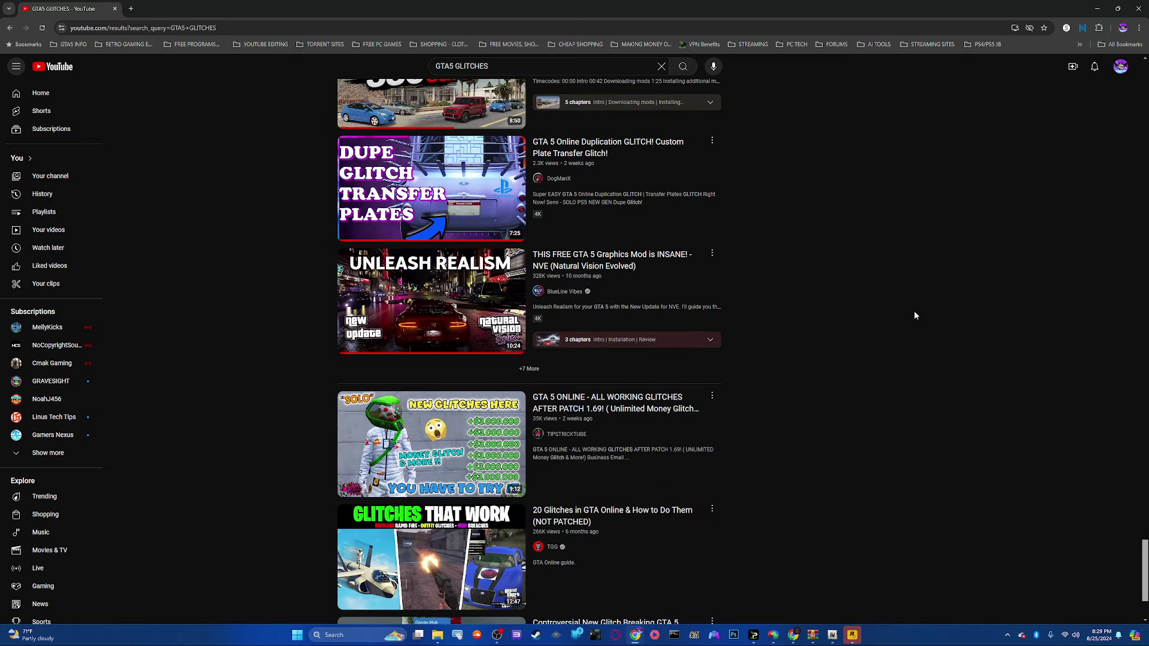
{"action": "scroll", "coordinate": [913, 311], "scroll_direction": "down", "scroll_amount": 1}
{"action": "scroll", "coordinate": [914, 310], "scroll_direction": "down", "scroll_amount": 1}
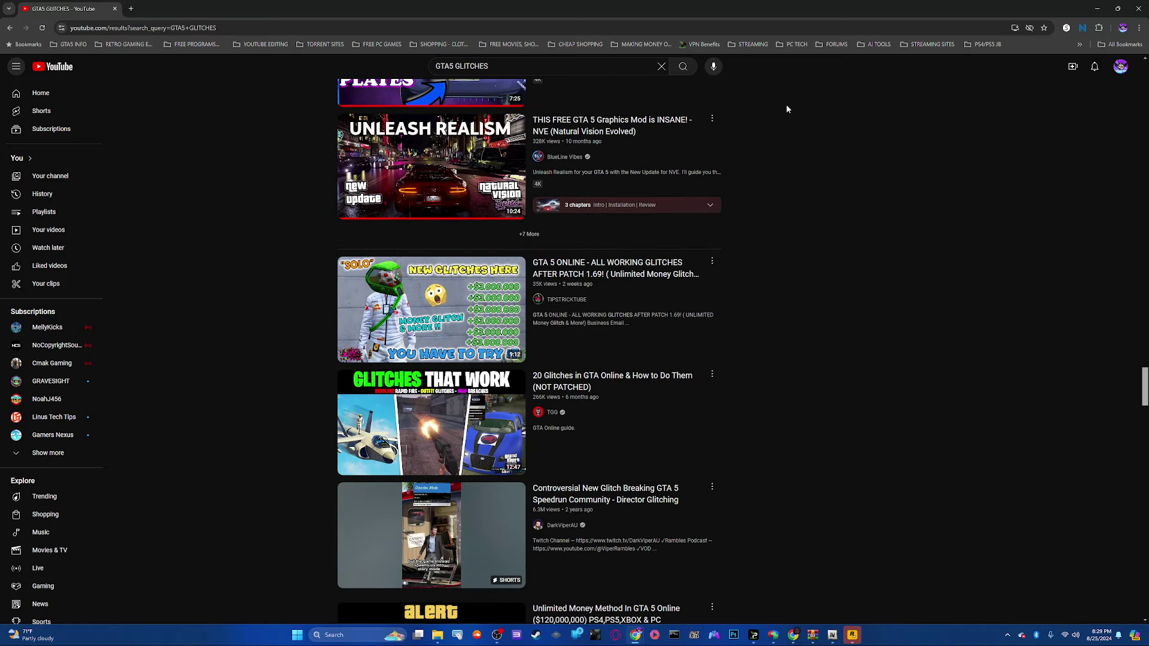
{"action": "scroll", "coordinate": [798, 269], "scroll_direction": "down", "scroll_amount": 3}
{"action": "scroll", "coordinate": [798, 268], "scroll_direction": "down", "scroll_amount": 1}
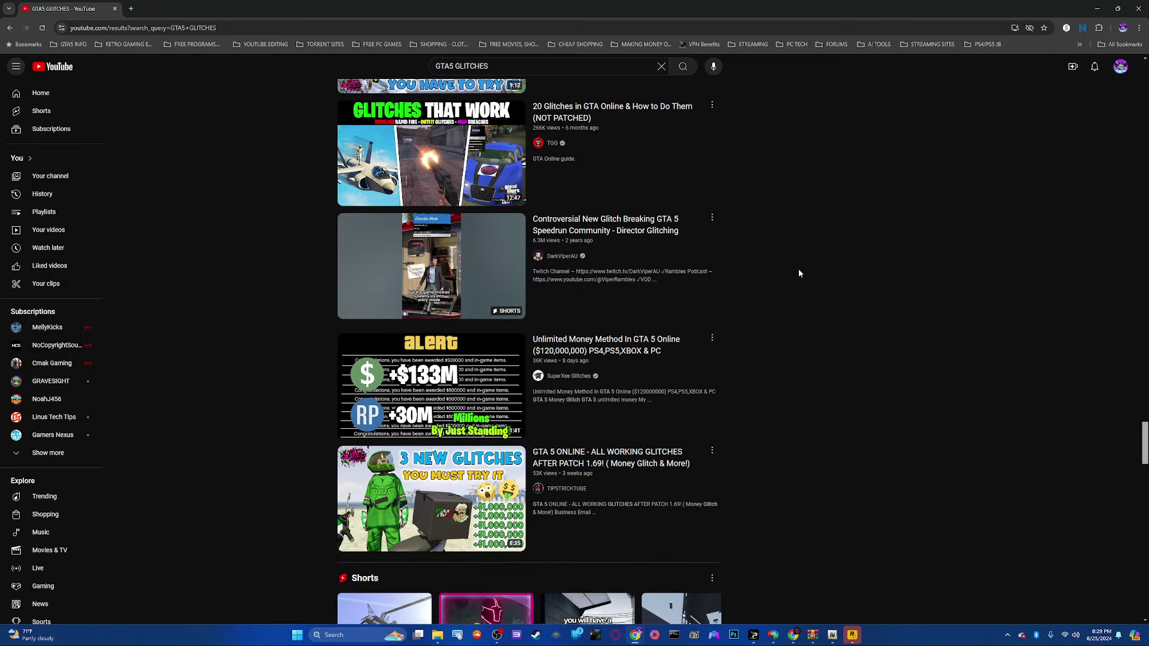
{"action": "scroll", "coordinate": [798, 269], "scroll_direction": "down", "scroll_amount": 1}
{"action": "scroll", "coordinate": [798, 268], "scroll_direction": "down", "scroll_amount": 1}
{"action": "scroll", "coordinate": [809, 264], "scroll_direction": "down", "scroll_amount": 1}
{"action": "scroll", "coordinate": [833, 270], "scroll_direction": "down", "scroll_amount": 2}
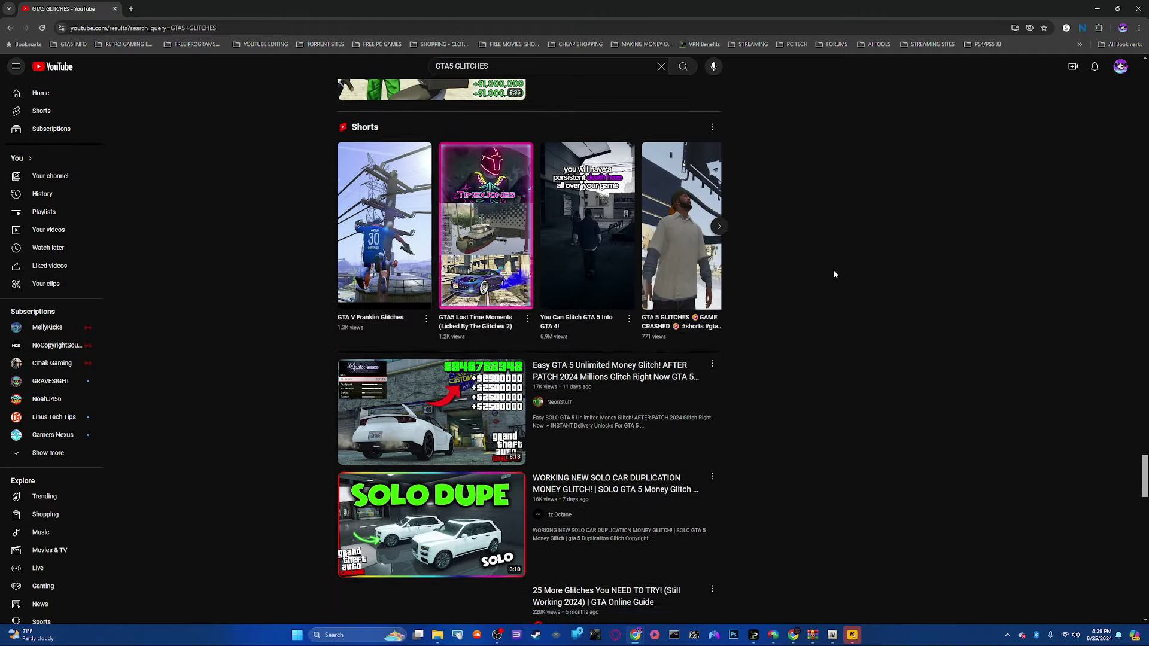
{"action": "scroll", "coordinate": [833, 269], "scroll_direction": "down", "scroll_amount": 1}
{"action": "scroll", "coordinate": [833, 270], "scroll_direction": "down", "scroll_amount": 1}
{"action": "scroll", "coordinate": [833, 269], "scroll_direction": "down", "scroll_amount": 1}
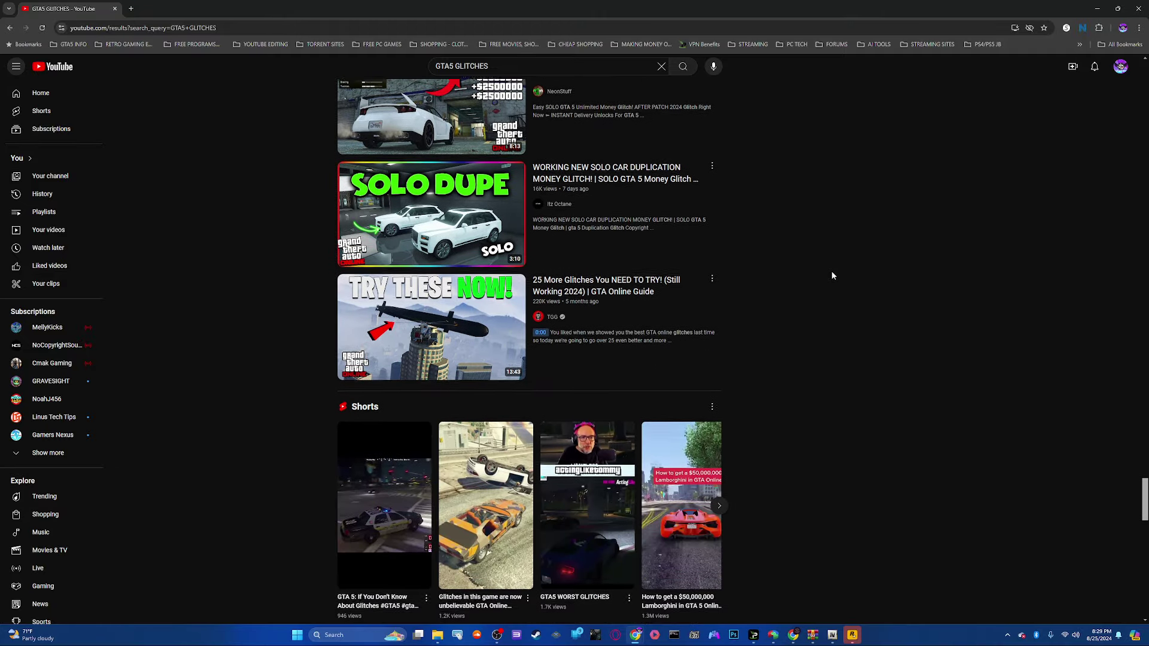
{"action": "scroll", "coordinate": [831, 271], "scroll_direction": "down", "scroll_amount": 1}
{"action": "scroll", "coordinate": [832, 271], "scroll_direction": "down", "scroll_amount": 1}
{"action": "scroll", "coordinate": [831, 271], "scroll_direction": "down", "scroll_amount": 1}
{"action": "scroll", "coordinate": [831, 270], "scroll_direction": "down", "scroll_amount": 1}
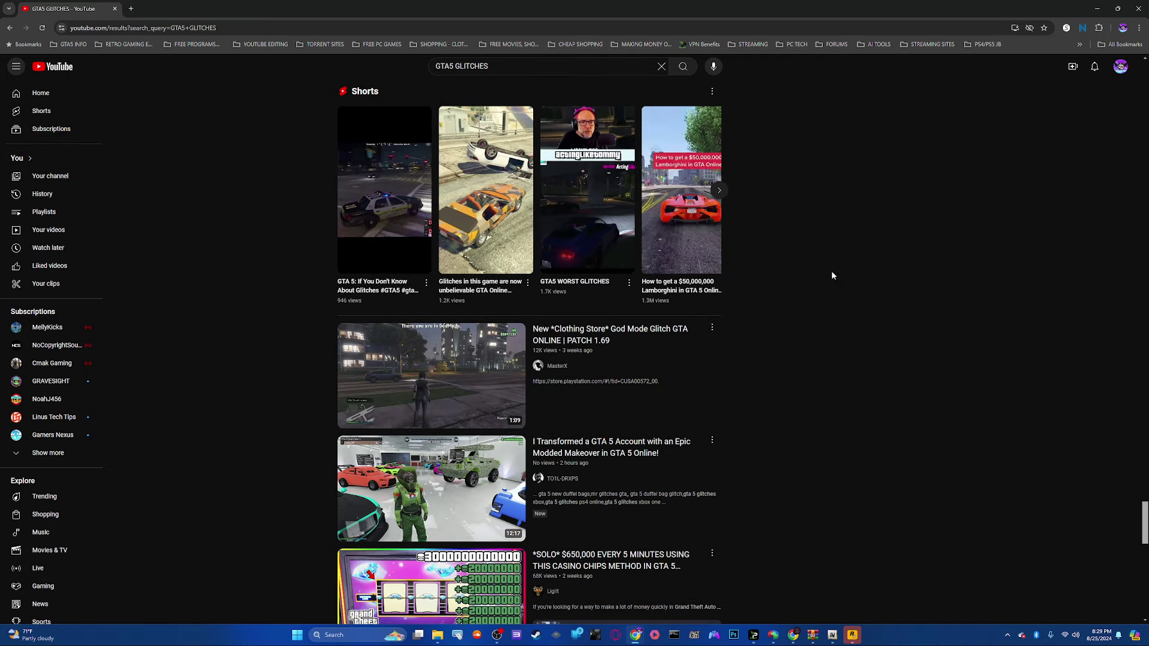
{"action": "scroll", "coordinate": [831, 270], "scroll_direction": "down", "scroll_amount": 1}
{"action": "scroll", "coordinate": [832, 270], "scroll_direction": "down", "scroll_amount": 1}
{"action": "scroll", "coordinate": [832, 271], "scroll_direction": "down", "scroll_amount": 1}
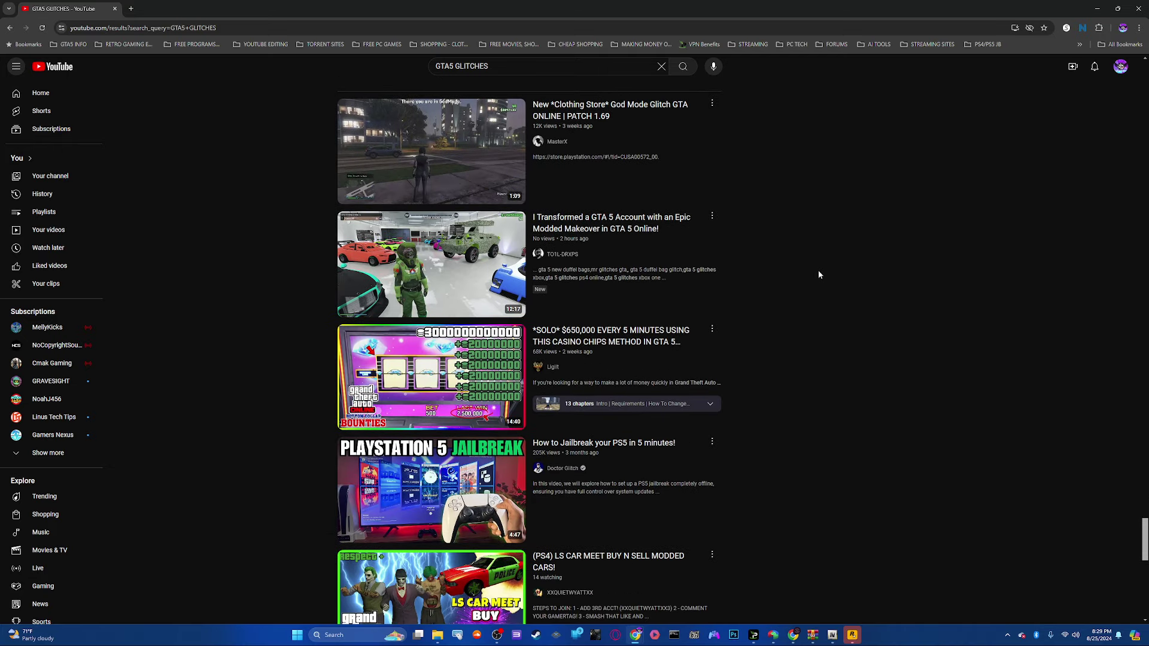
{"action": "scroll", "coordinate": [818, 270], "scroll_direction": "down", "scroll_amount": 1}
{"action": "scroll", "coordinate": [818, 271], "scroll_direction": "down", "scroll_amount": 1}
{"action": "scroll", "coordinate": [817, 271], "scroll_direction": "down", "scroll_amount": 2}
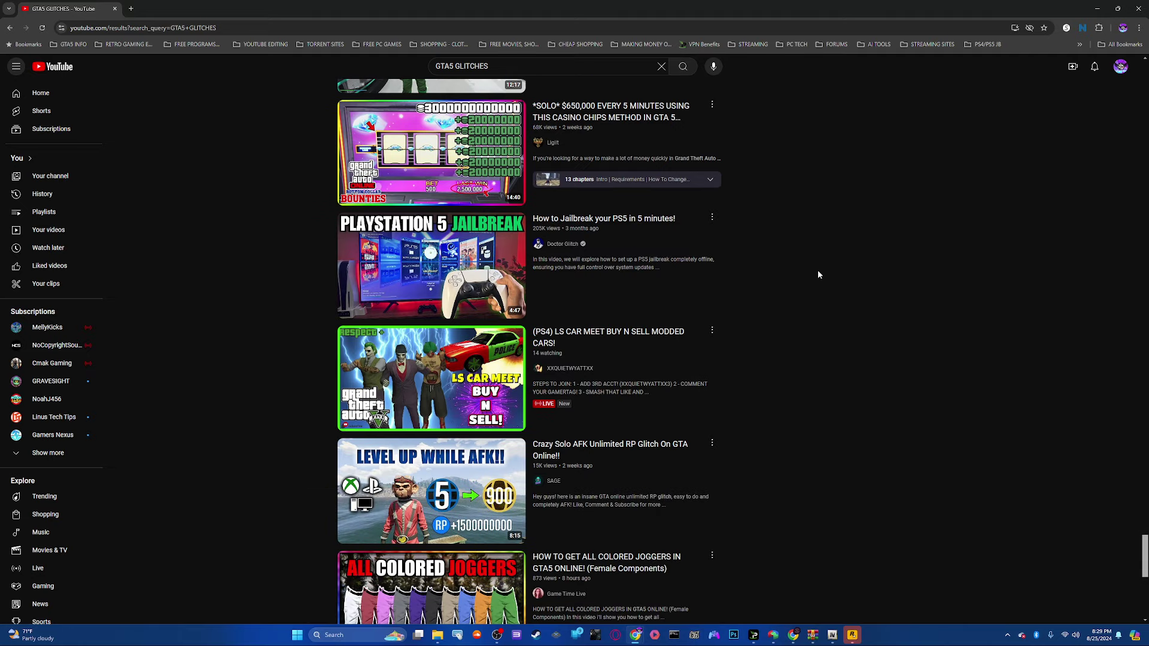
{"action": "scroll", "coordinate": [817, 270], "scroll_direction": "down", "scroll_amount": 1}
{"action": "scroll", "coordinate": [818, 271], "scroll_direction": "down", "scroll_amount": 1}
{"action": "scroll", "coordinate": [819, 270], "scroll_direction": "down", "scroll_amount": 1}
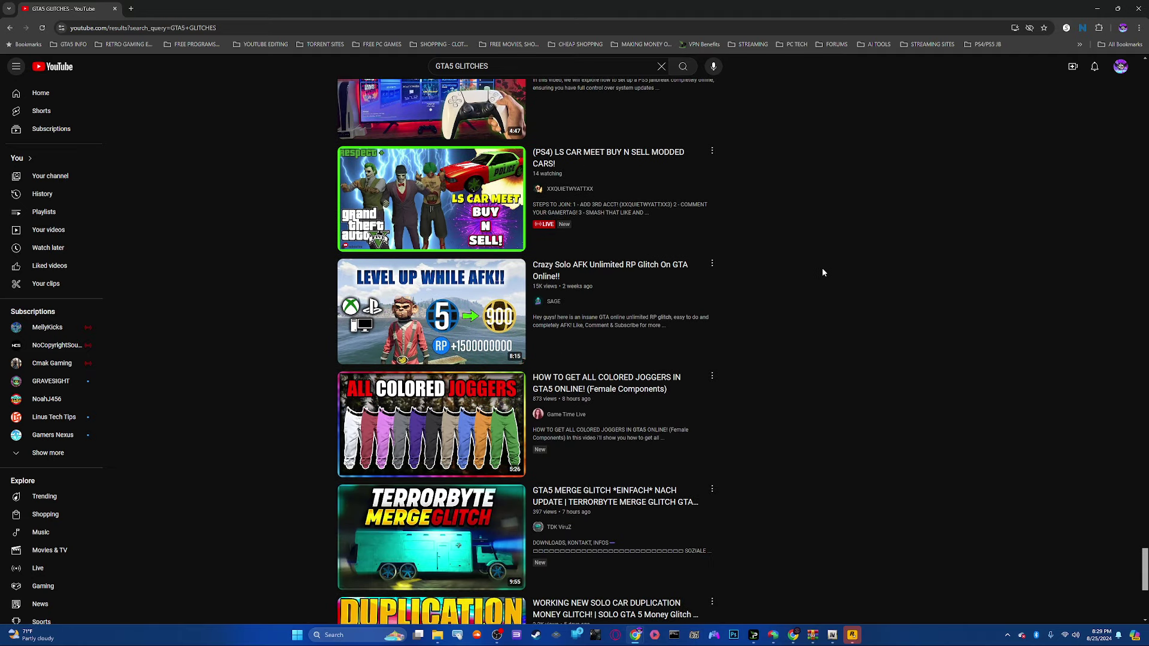
{"action": "scroll", "coordinate": [821, 267], "scroll_direction": "down", "scroll_amount": 1}
{"action": "scroll", "coordinate": [827, 268], "scroll_direction": "down", "scroll_amount": 1}
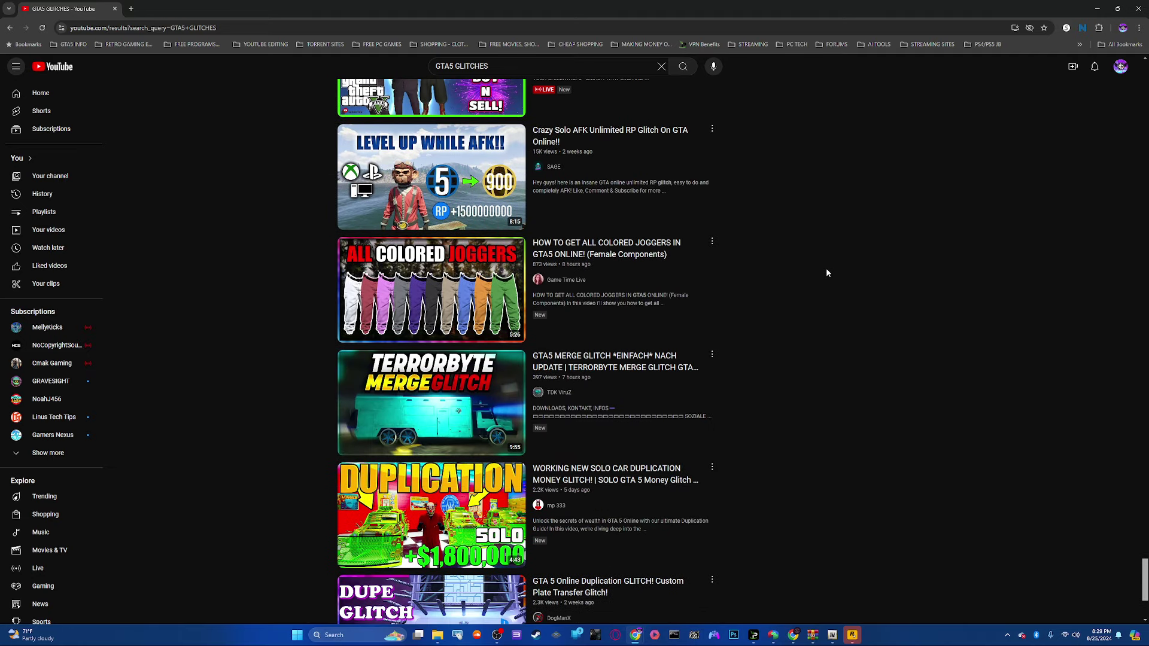
{"action": "scroll", "coordinate": [826, 268], "scroll_direction": "down", "scroll_amount": 1}
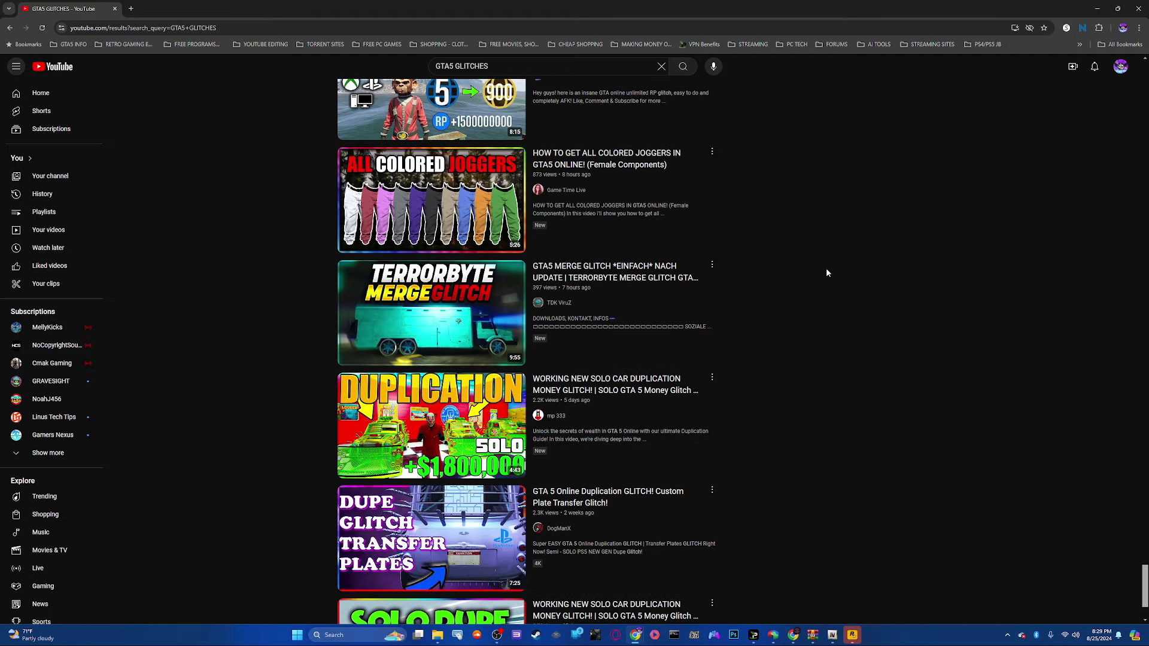
{"action": "scroll", "coordinate": [825, 268], "scroll_direction": "down", "scroll_amount": 1}
{"action": "scroll", "coordinate": [826, 267], "scroll_direction": "down", "scroll_amount": 1}
{"action": "scroll", "coordinate": [827, 267], "scroll_direction": "down", "scroll_amount": 1}
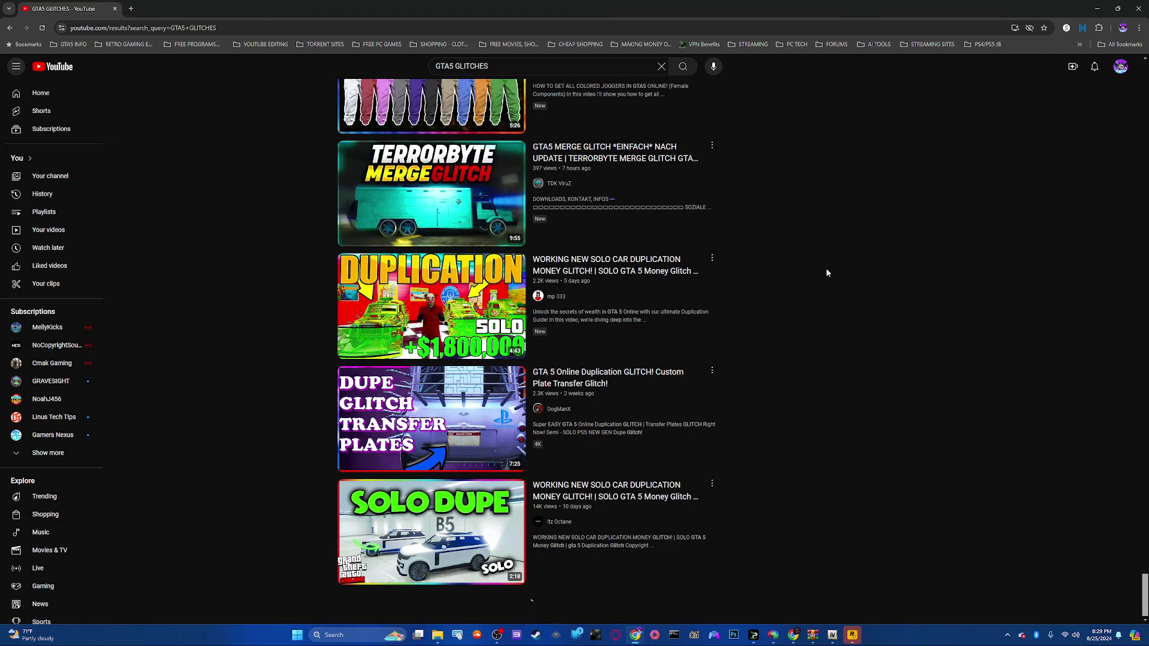
{"action": "scroll", "coordinate": [825, 267], "scroll_direction": "up", "scroll_amount": 3}
{"action": "scroll", "coordinate": [825, 267], "scroll_direction": "up", "scroll_amount": 3}
{"action": "scroll", "coordinate": [826, 267], "scroll_direction": "up", "scroll_amount": 3}
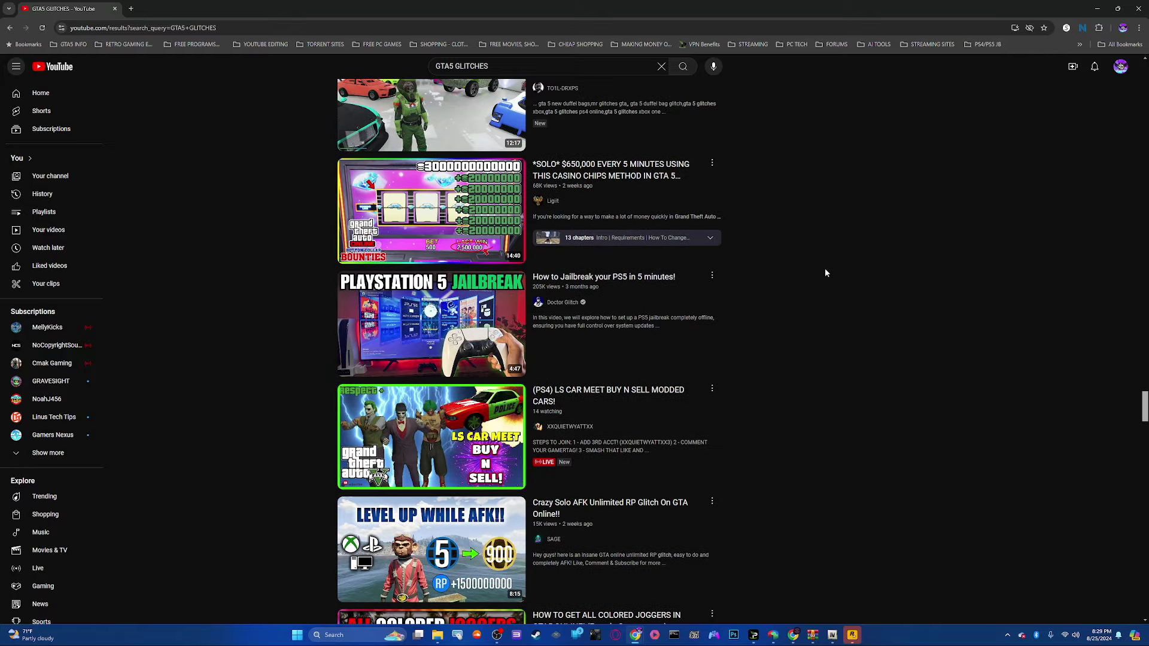
{"action": "scroll", "coordinate": [825, 268], "scroll_direction": "up", "scroll_amount": 3}
{"action": "scroll", "coordinate": [826, 268], "scroll_direction": "up", "scroll_amount": 3}
{"action": "scroll", "coordinate": [825, 269], "scroll_direction": "up", "scroll_amount": 3}
{"action": "scroll", "coordinate": [824, 268], "scroll_direction": "up", "scroll_amount": 3}
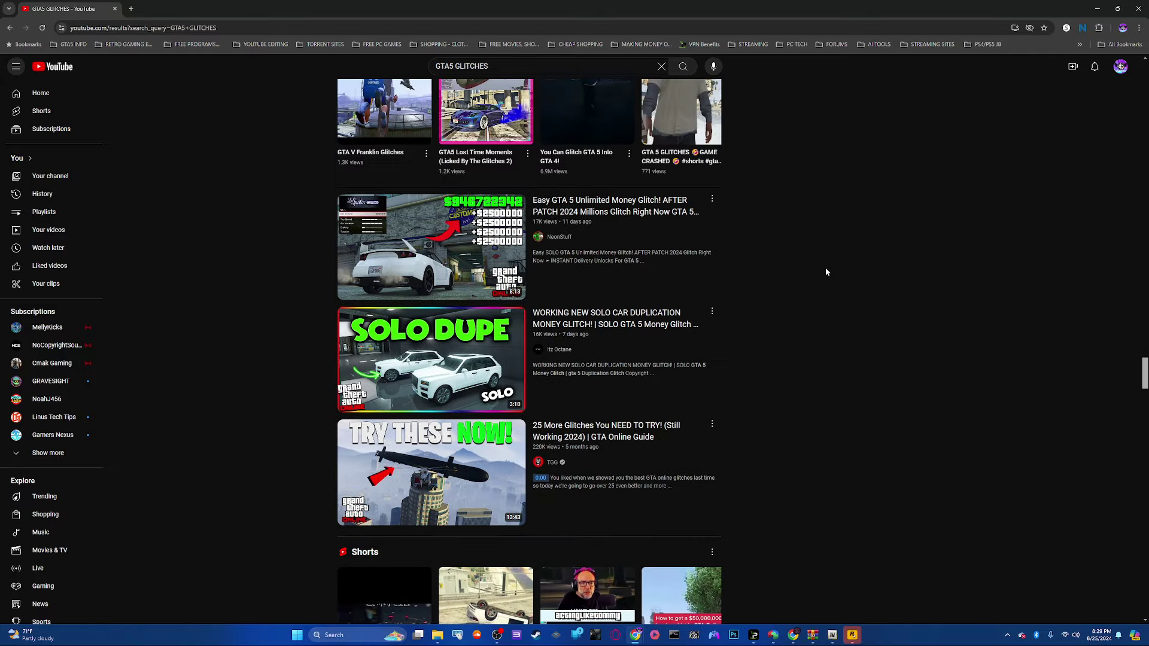
{"action": "scroll", "coordinate": [824, 269], "scroll_direction": "up", "scroll_amount": 3}
{"action": "scroll", "coordinate": [824, 269], "scroll_direction": "up", "scroll_amount": 3}
{"action": "scroll", "coordinate": [825, 268], "scroll_direction": "up", "scroll_amount": 3}
{"action": "scroll", "coordinate": [826, 268], "scroll_direction": "up", "scroll_amount": 3}
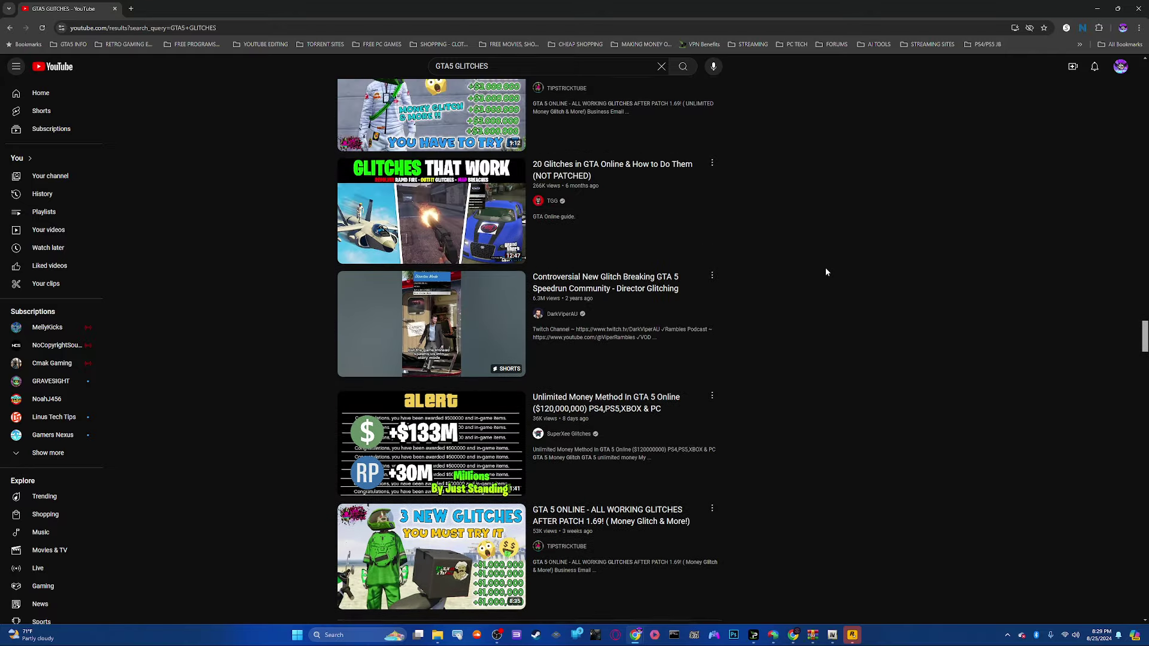
{"action": "scroll", "coordinate": [825, 267], "scroll_direction": "up", "scroll_amount": 3}
{"action": "scroll", "coordinate": [825, 268], "scroll_direction": "up", "scroll_amount": 3}
{"action": "scroll", "coordinate": [826, 268], "scroll_direction": "up", "scroll_amount": 3}
{"action": "scroll", "coordinate": [824, 267], "scroll_direction": "up", "scroll_amount": 3}
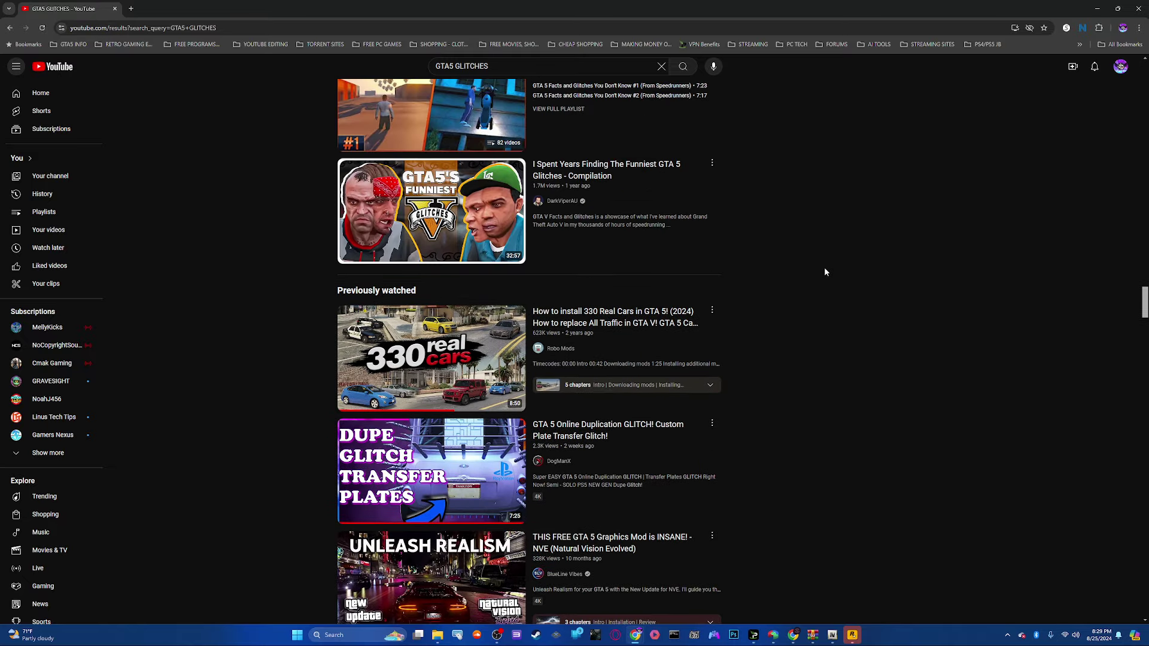
{"action": "scroll", "coordinate": [825, 267], "scroll_direction": "up", "scroll_amount": 3}
{"action": "scroll", "coordinate": [825, 267], "scroll_direction": "up", "scroll_amount": 3}
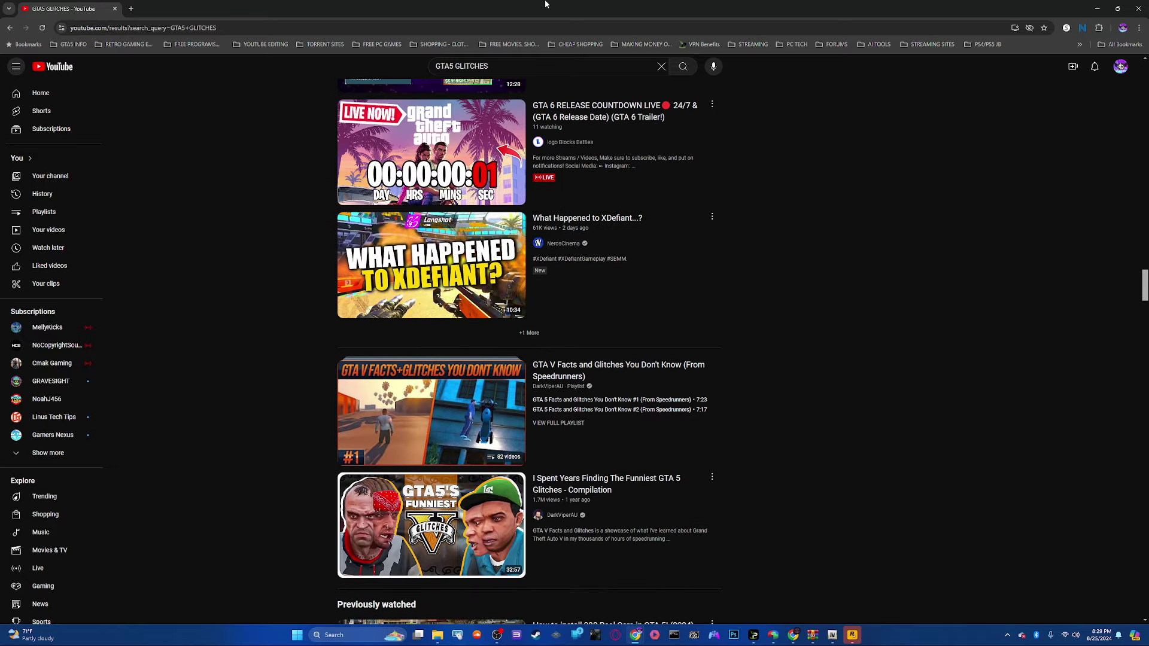
Step: Return to the GTA5 GLITCHES results, then load YouTube's home page in a new tab and search 'SOFLY'
{"action": "left_click", "coordinate": [1097, 8]}
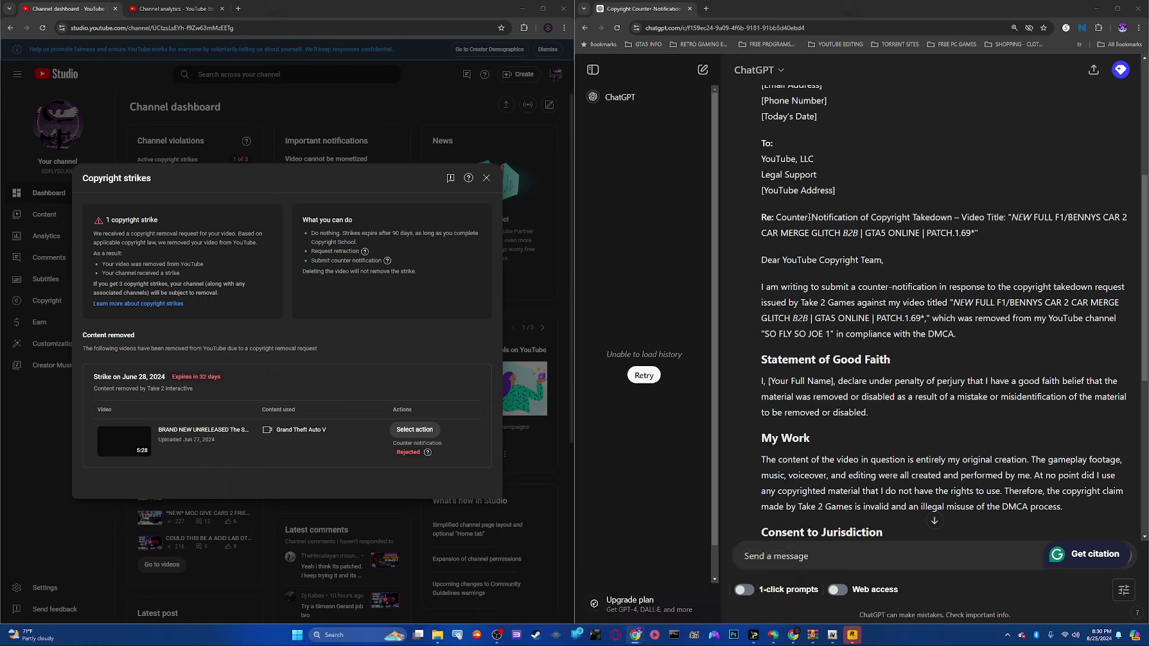
{"action": "scroll", "coordinate": [808, 218], "scroll_direction": "up", "scroll_amount": 1}
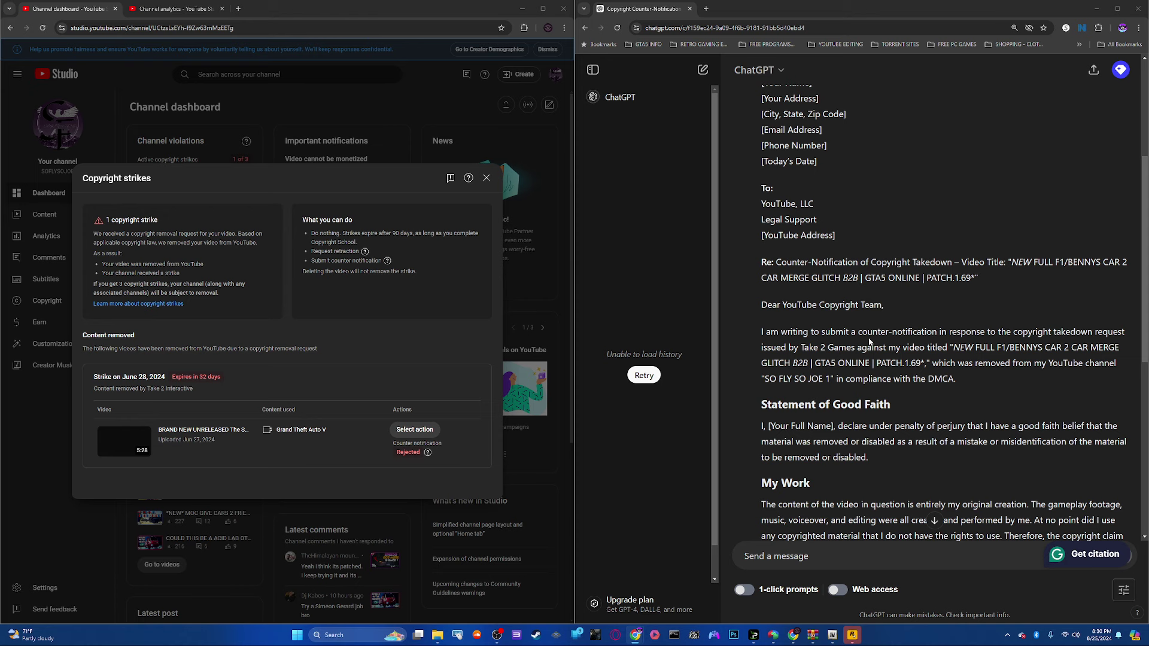
{"action": "scroll", "coordinate": [880, 337], "scroll_direction": "down", "scroll_amount": 3}
{"action": "scroll", "coordinate": [898, 343], "scroll_direction": "down", "scroll_amount": 3}
{"action": "scroll", "coordinate": [898, 342], "scroll_direction": "down", "scroll_amount": 2}
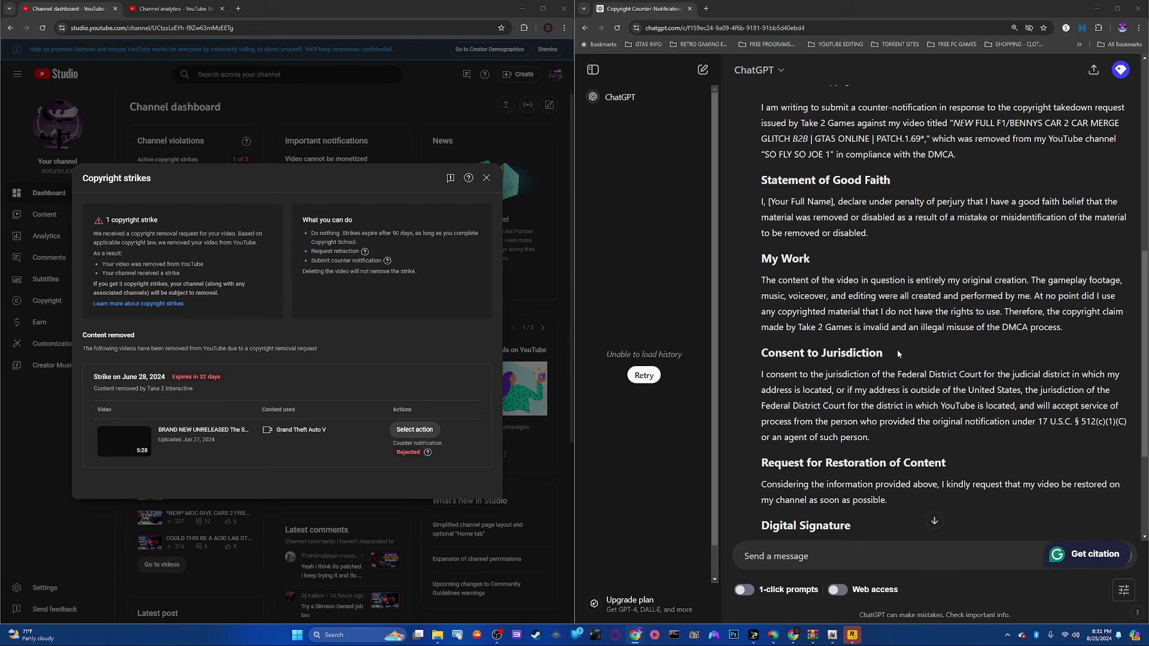
{"action": "scroll", "coordinate": [897, 350], "scroll_direction": "down", "scroll_amount": 1}
{"action": "scroll", "coordinate": [897, 349], "scroll_direction": "down", "scroll_amount": 2}
{"action": "scroll", "coordinate": [895, 349], "scroll_direction": "up", "scroll_amount": 3}
{"action": "scroll", "coordinate": [895, 349], "scroll_direction": "up", "scroll_amount": 2}
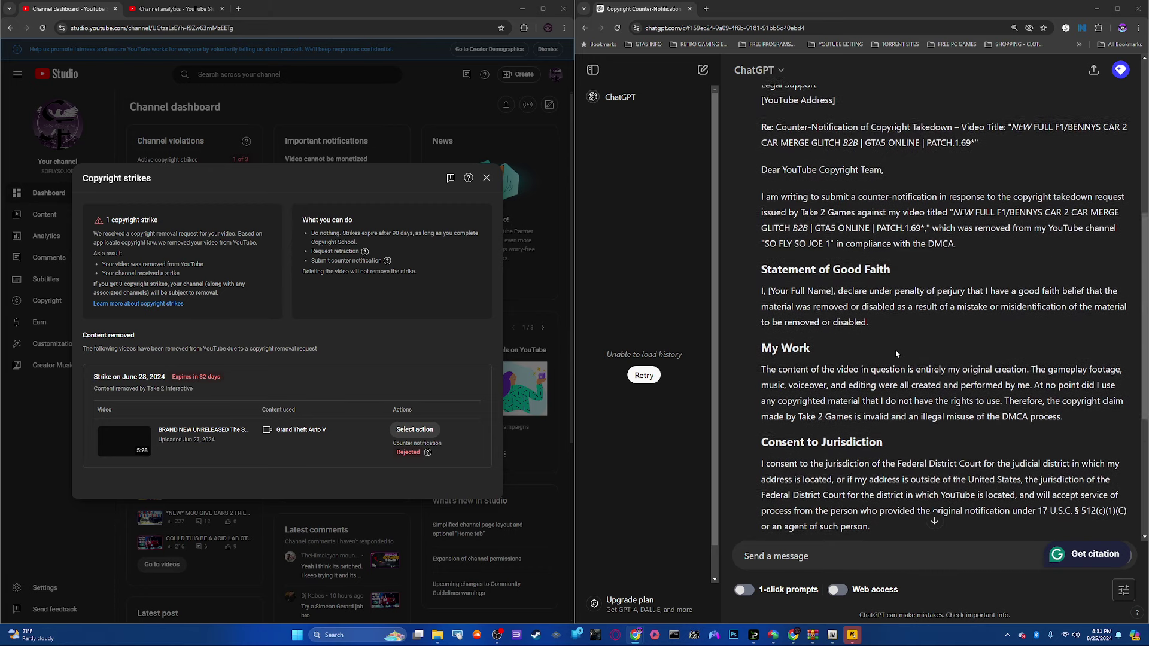
{"action": "scroll", "coordinate": [895, 349], "scroll_direction": "up", "scroll_amount": 1}
{"action": "scroll", "coordinate": [895, 350], "scroll_direction": "up", "scroll_amount": 2}
{"action": "scroll", "coordinate": [894, 352], "scroll_direction": "up", "scroll_amount": 2}
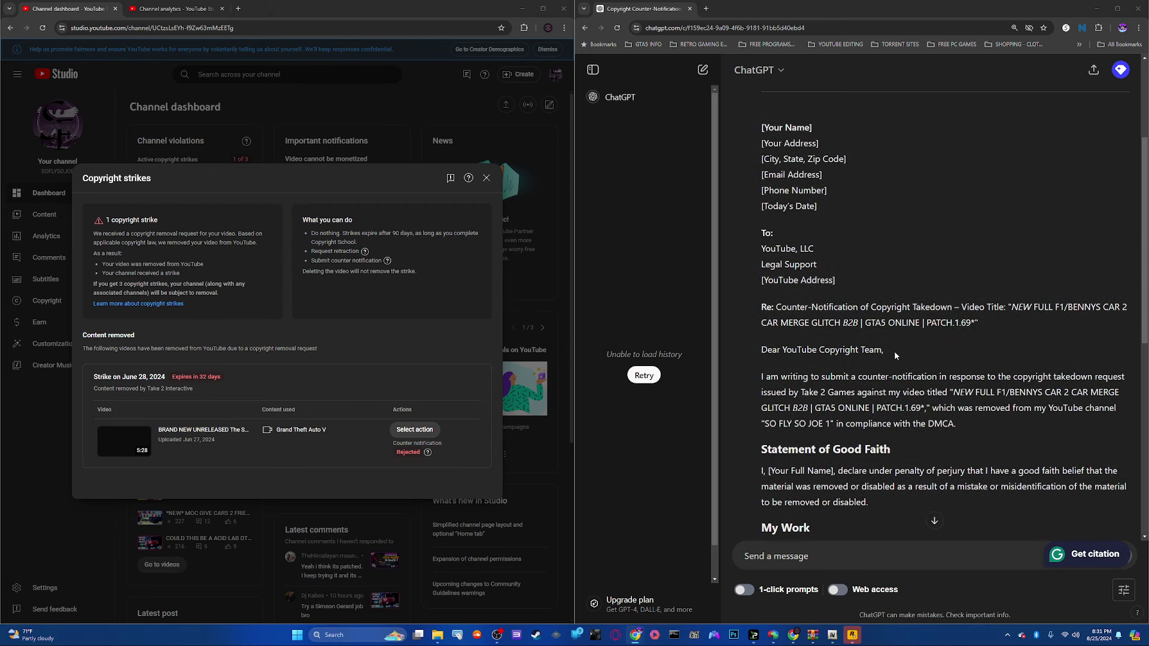
{"action": "scroll", "coordinate": [895, 352], "scroll_direction": "up", "scroll_amount": 1}
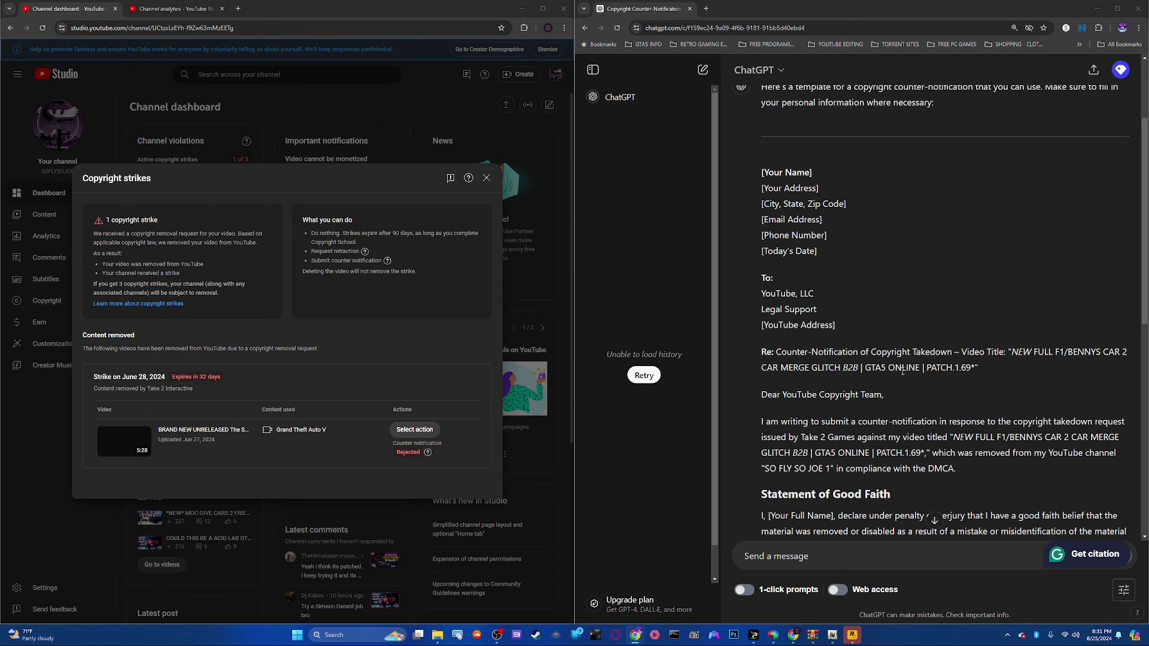
{"action": "scroll", "coordinate": [902, 367], "scroll_direction": "up", "scroll_amount": 1}
{"action": "scroll", "coordinate": [899, 366], "scroll_direction": "up", "scroll_amount": 1}
{"action": "scroll", "coordinate": [892, 369], "scroll_direction": "up", "scroll_amount": 1}
{"action": "scroll", "coordinate": [891, 370], "scroll_direction": "down", "scroll_amount": 1}
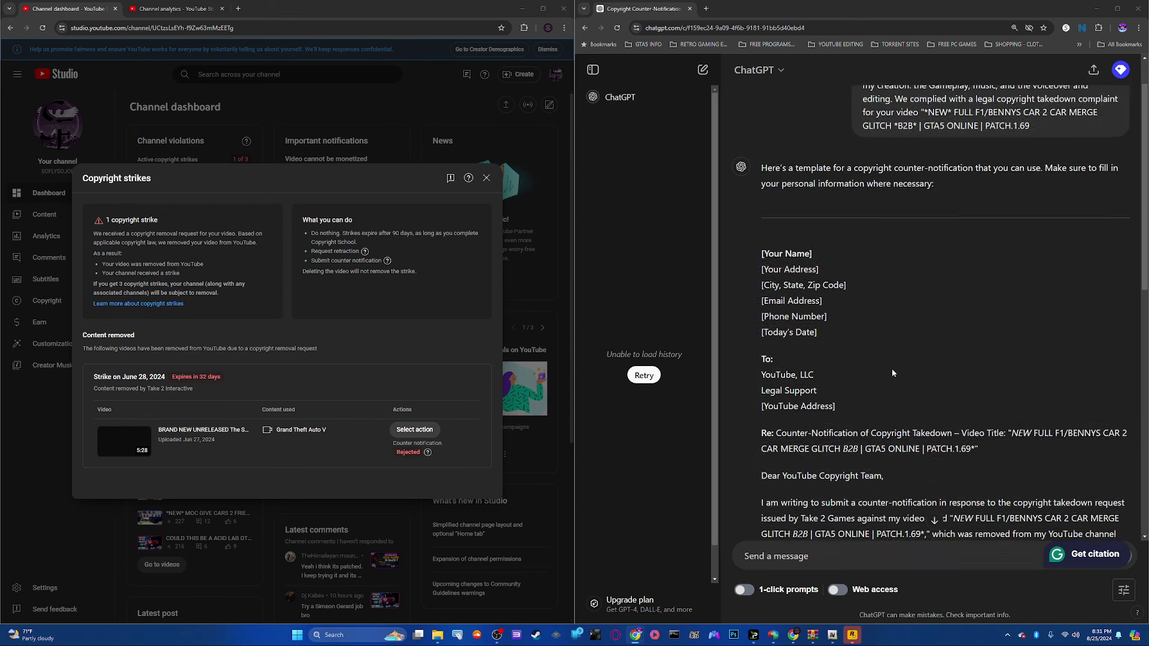
{"action": "scroll", "coordinate": [892, 369], "scroll_direction": "down", "scroll_amount": 2}
{"action": "scroll", "coordinate": [894, 370], "scroll_direction": "down", "scroll_amount": 1}
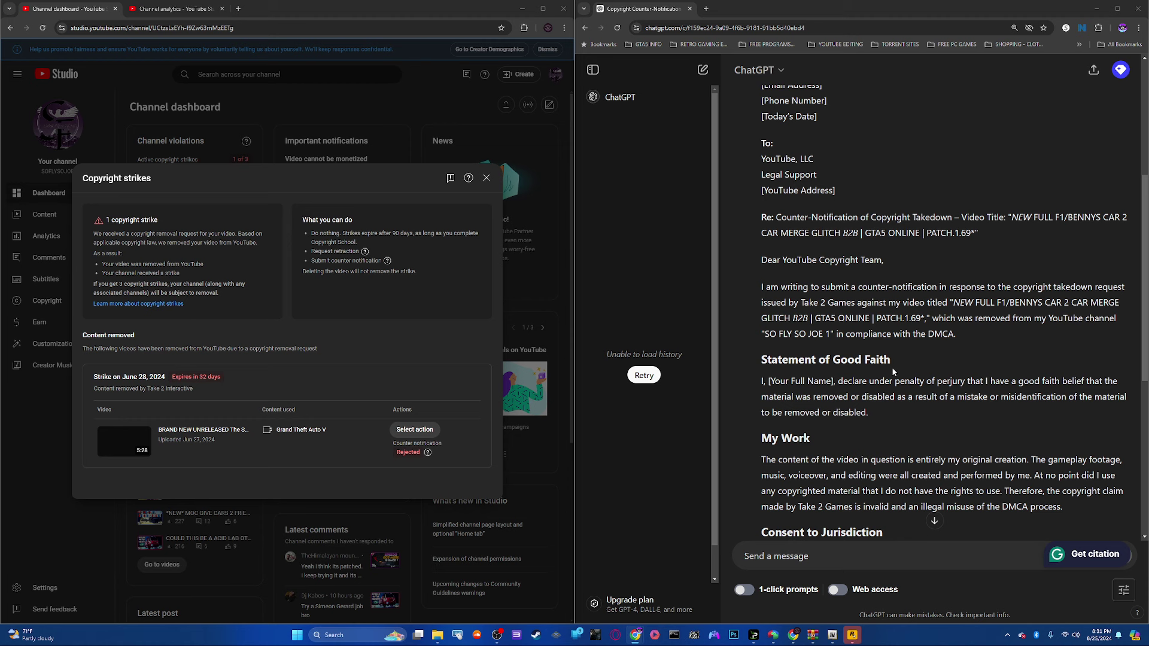
{"action": "scroll", "coordinate": [891, 367], "scroll_direction": "down", "scroll_amount": 2}
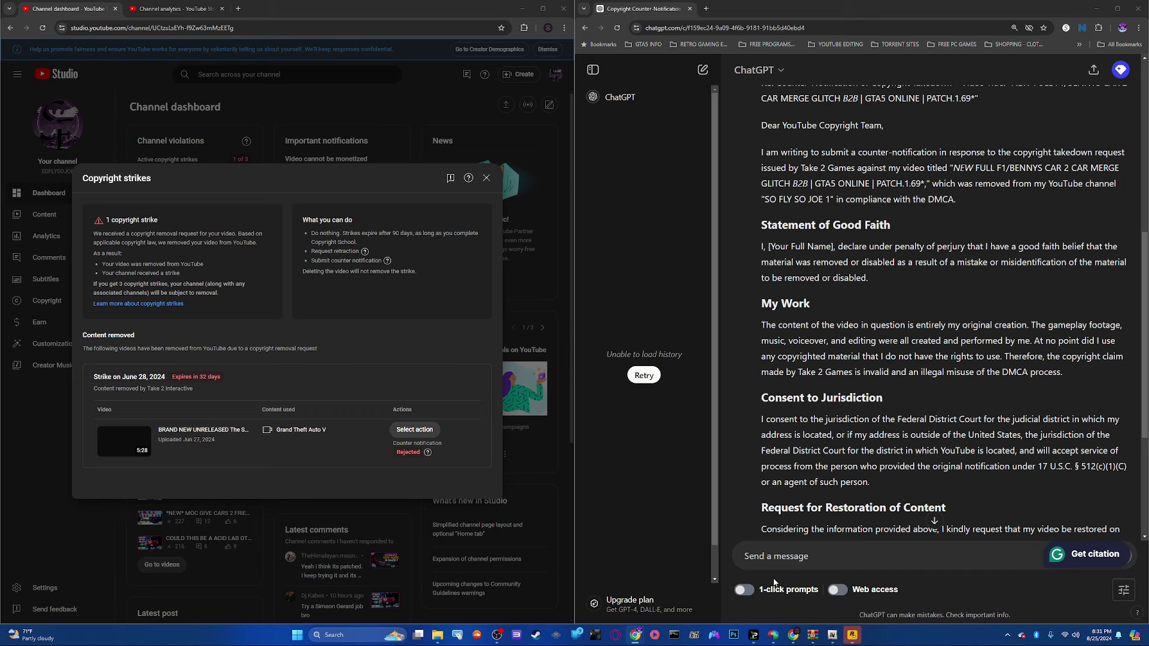
{"action": "mouse_move", "coordinate": [636, 635]}
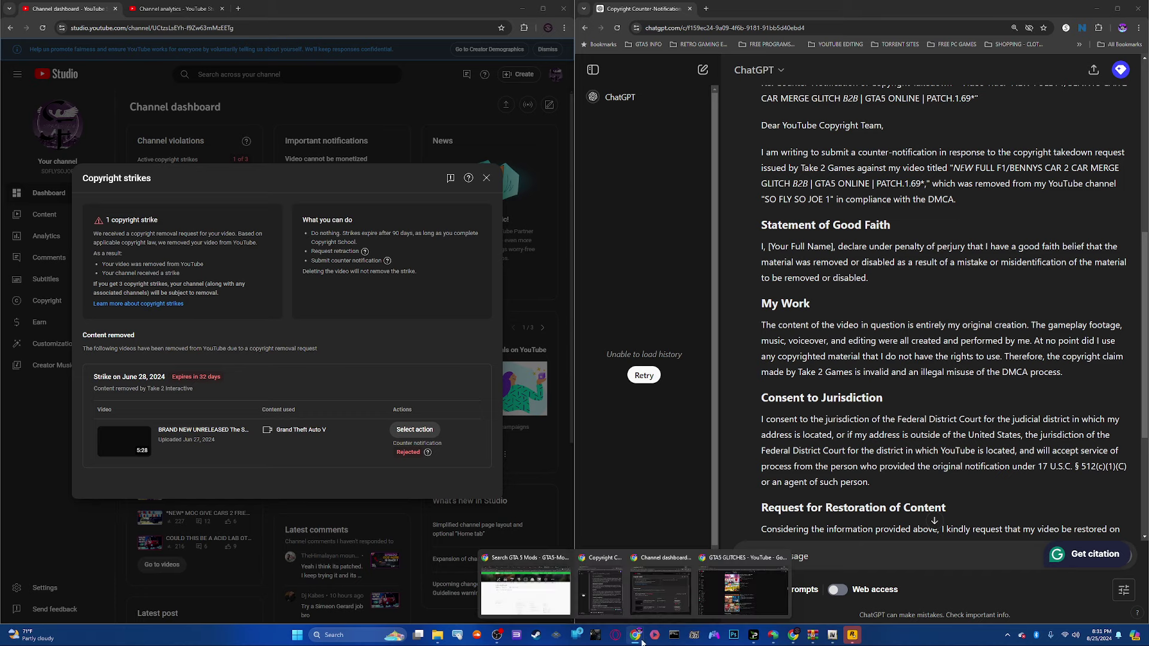
{"action": "left_click", "coordinate": [743, 588]}
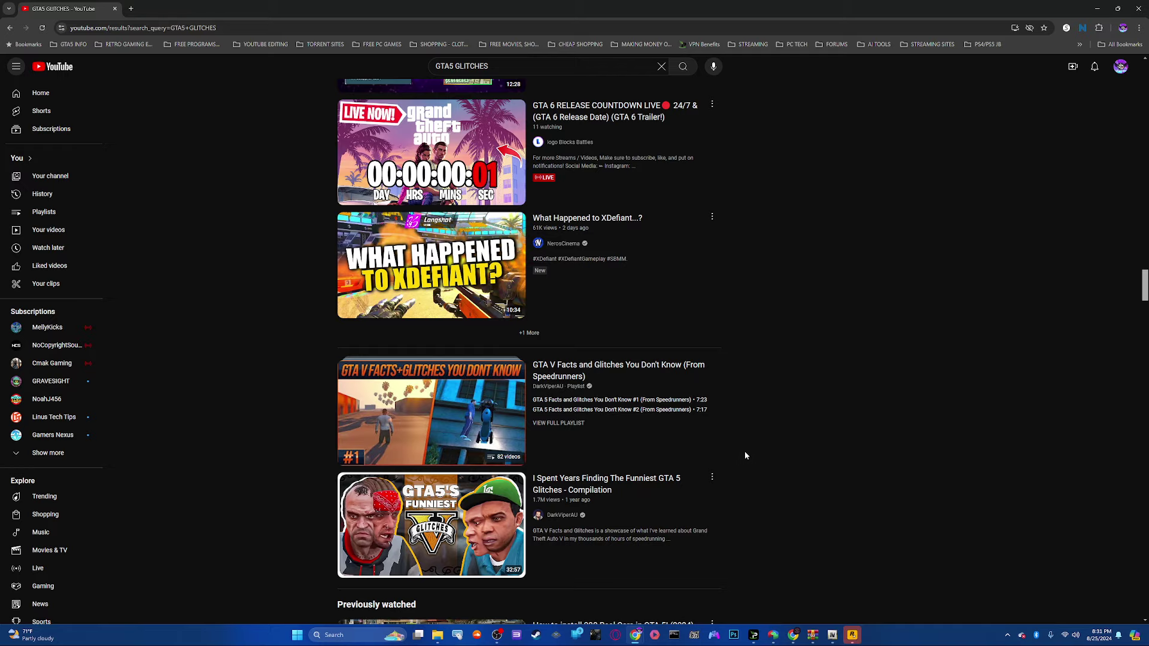
{"action": "scroll", "coordinate": [745, 452], "scroll_direction": "up", "scroll_amount": 1}
{"action": "scroll", "coordinate": [751, 450], "scroll_direction": "up", "scroll_amount": 4}
{"action": "scroll", "coordinate": [758, 455], "scroll_direction": "up", "scroll_amount": 3}
{"action": "scroll", "coordinate": [756, 464], "scroll_direction": "up", "scroll_amount": 3}
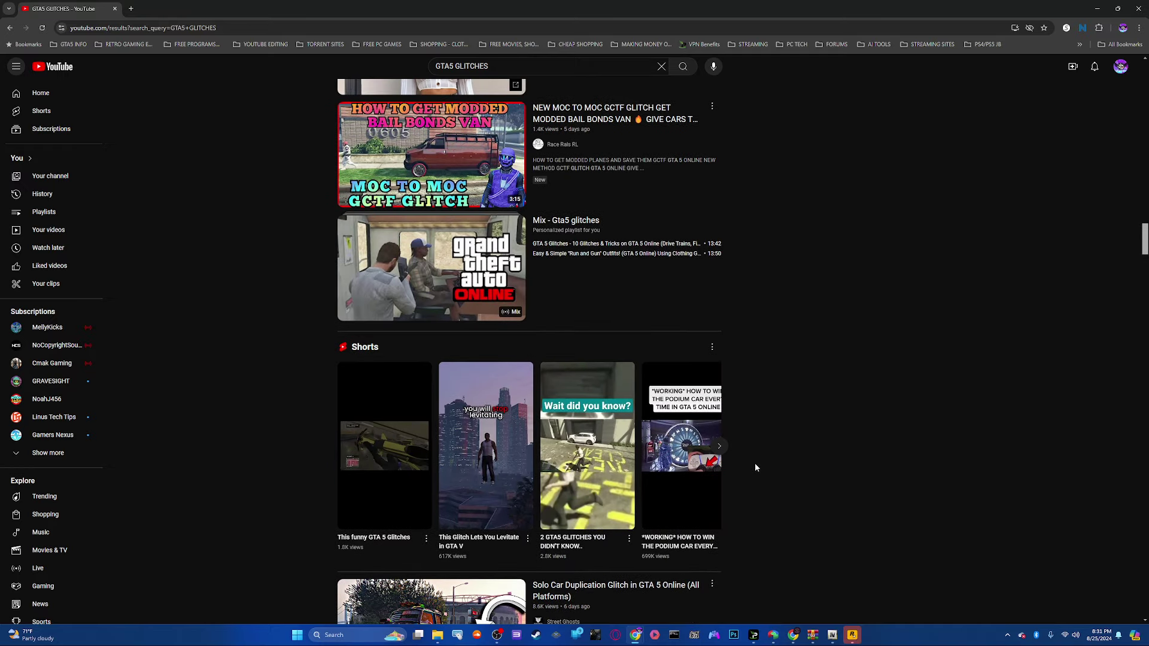
{"action": "scroll", "coordinate": [755, 462], "scroll_direction": "up", "scroll_amount": 3}
{"action": "scroll", "coordinate": [785, 453], "scroll_direction": "up", "scroll_amount": 2}
{"action": "scroll", "coordinate": [786, 453], "scroll_direction": "up", "scroll_amount": 2}
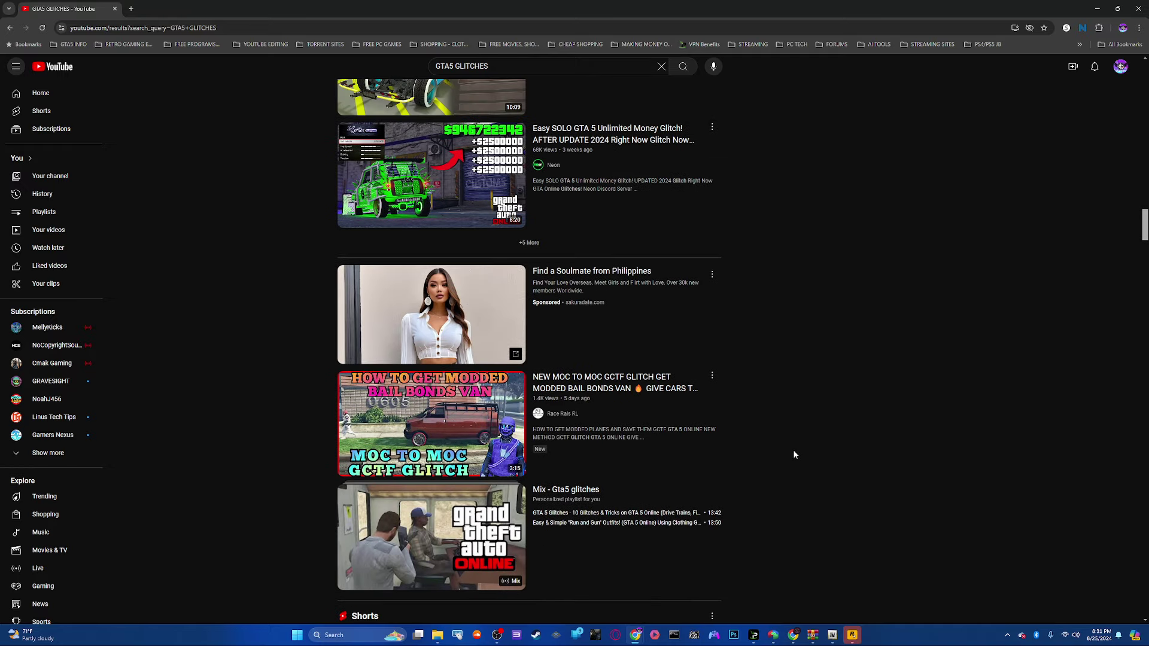
{"action": "scroll", "coordinate": [793, 450], "scroll_direction": "up", "scroll_amount": 2}
{"action": "scroll", "coordinate": [793, 450], "scroll_direction": "up", "scroll_amount": 2}
{"action": "scroll", "coordinate": [790, 450], "scroll_direction": "up", "scroll_amount": 2}
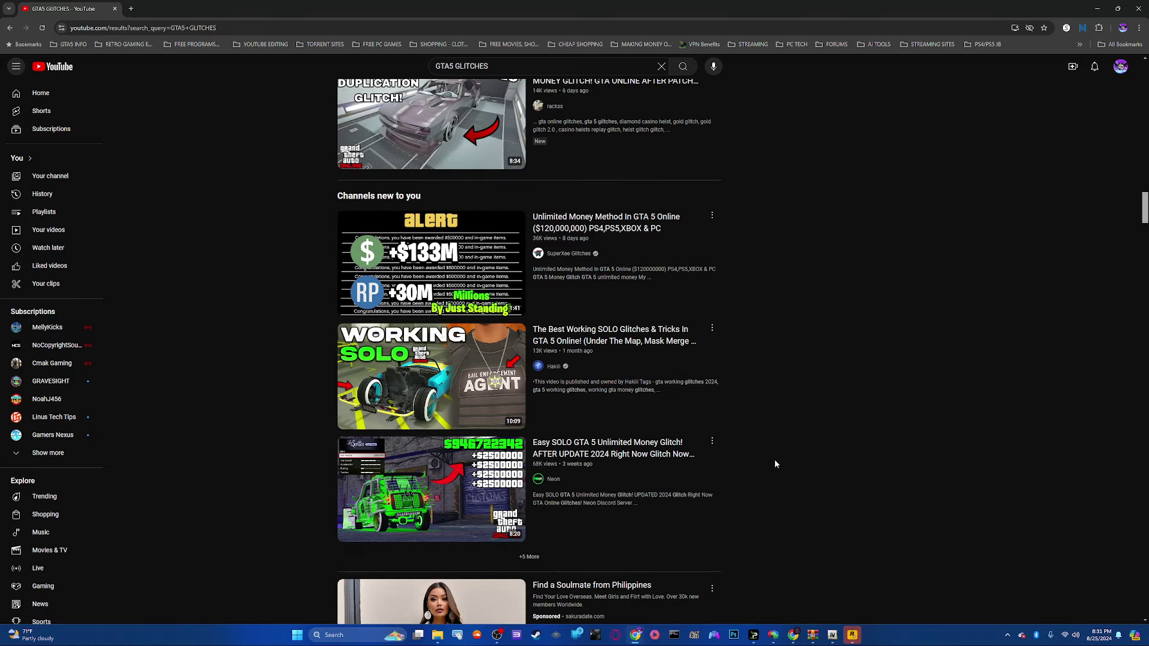
{"action": "scroll", "coordinate": [796, 447], "scroll_direction": "up", "scroll_amount": 2}
{"action": "scroll", "coordinate": [796, 447], "scroll_direction": "up", "scroll_amount": 2}
{"action": "scroll", "coordinate": [796, 447], "scroll_direction": "up", "scroll_amount": 2}
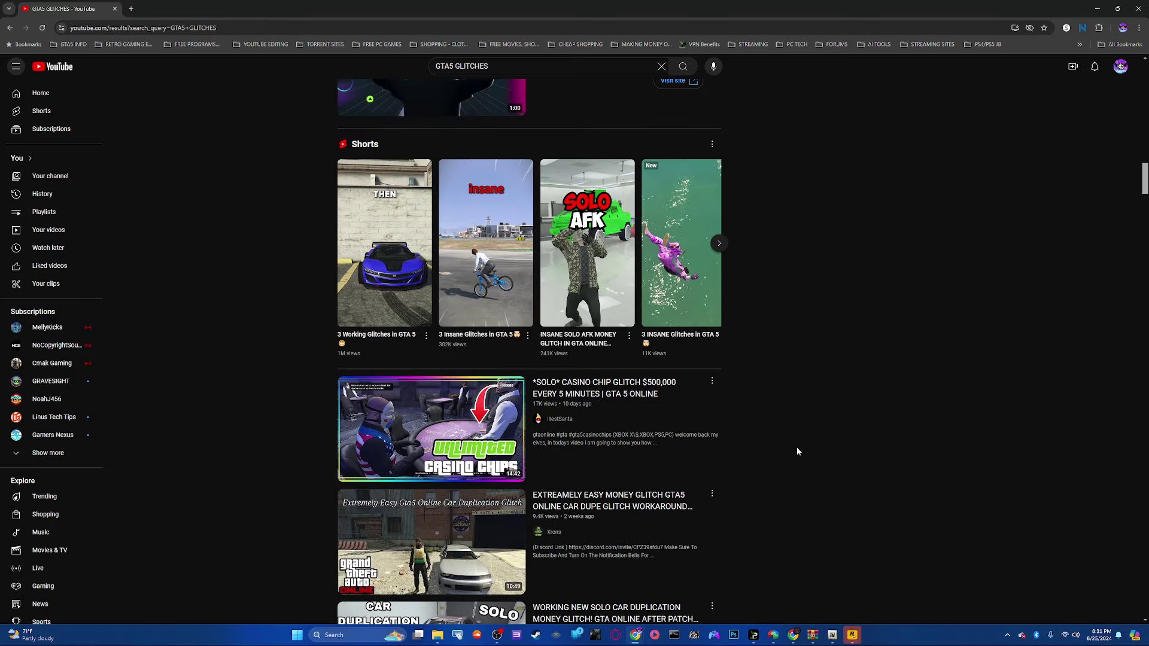
{"action": "scroll", "coordinate": [797, 447], "scroll_direction": "up", "scroll_amount": 2}
{"action": "scroll", "coordinate": [796, 447], "scroll_direction": "up", "scroll_amount": 3}
{"action": "scroll", "coordinate": [795, 447], "scroll_direction": "up", "scroll_amount": 2}
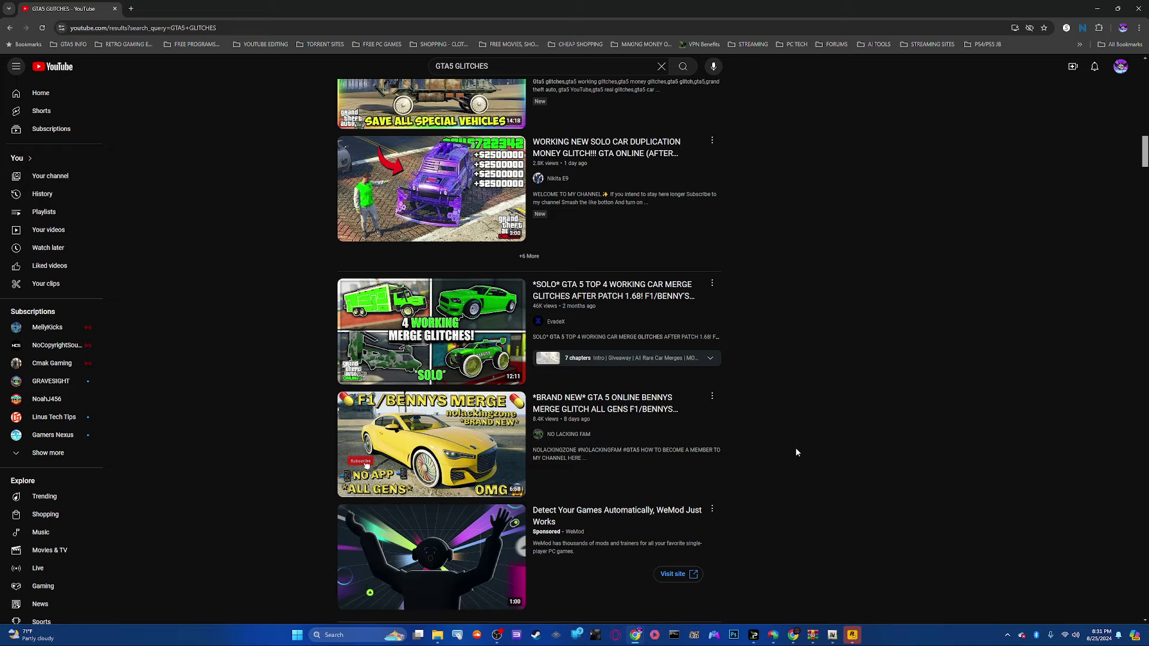
{"action": "scroll", "coordinate": [796, 447], "scroll_direction": "up", "scroll_amount": 2}
{"action": "scroll", "coordinate": [795, 447], "scroll_direction": "up", "scroll_amount": 2}
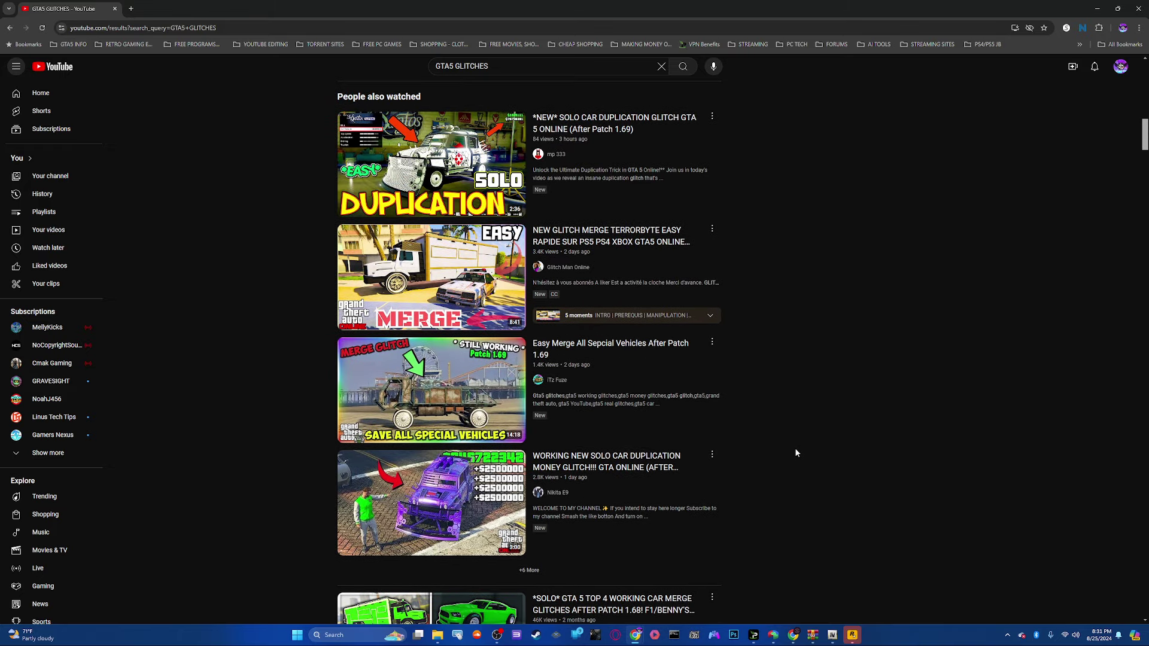
{"action": "scroll", "coordinate": [794, 449], "scroll_direction": "up", "scroll_amount": 1}
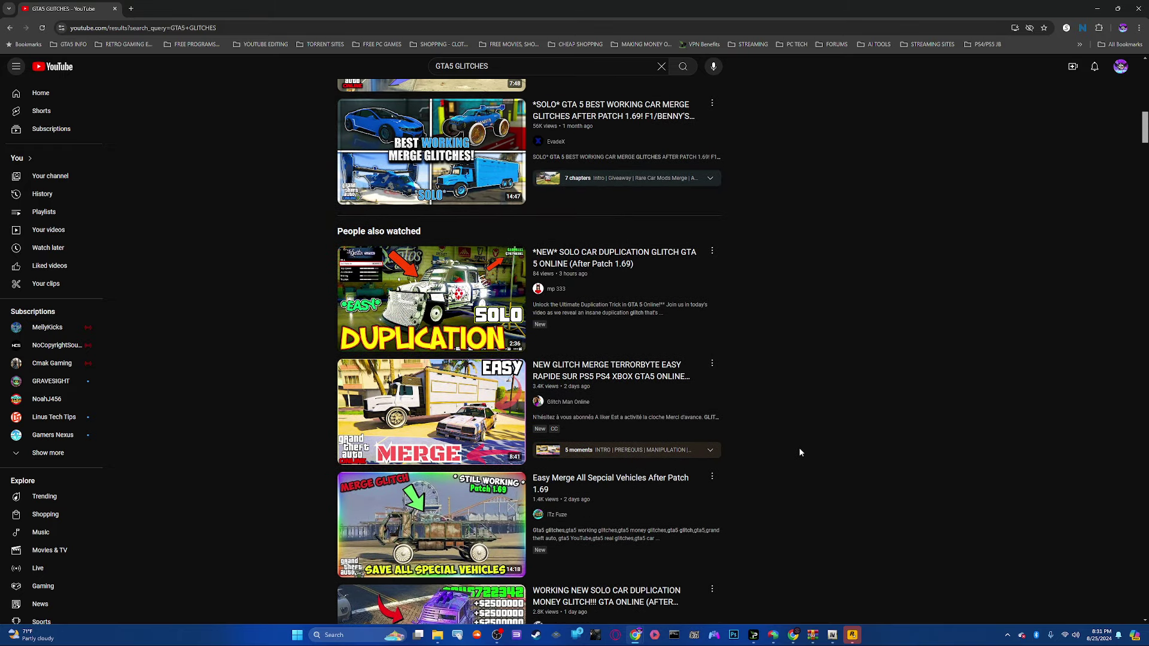
{"action": "scroll", "coordinate": [799, 447], "scroll_direction": "up", "scroll_amount": 1}
{"action": "scroll", "coordinate": [800, 447], "scroll_direction": "up", "scroll_amount": 1}
{"action": "scroll", "coordinate": [799, 447], "scroll_direction": "up", "scroll_amount": 1}
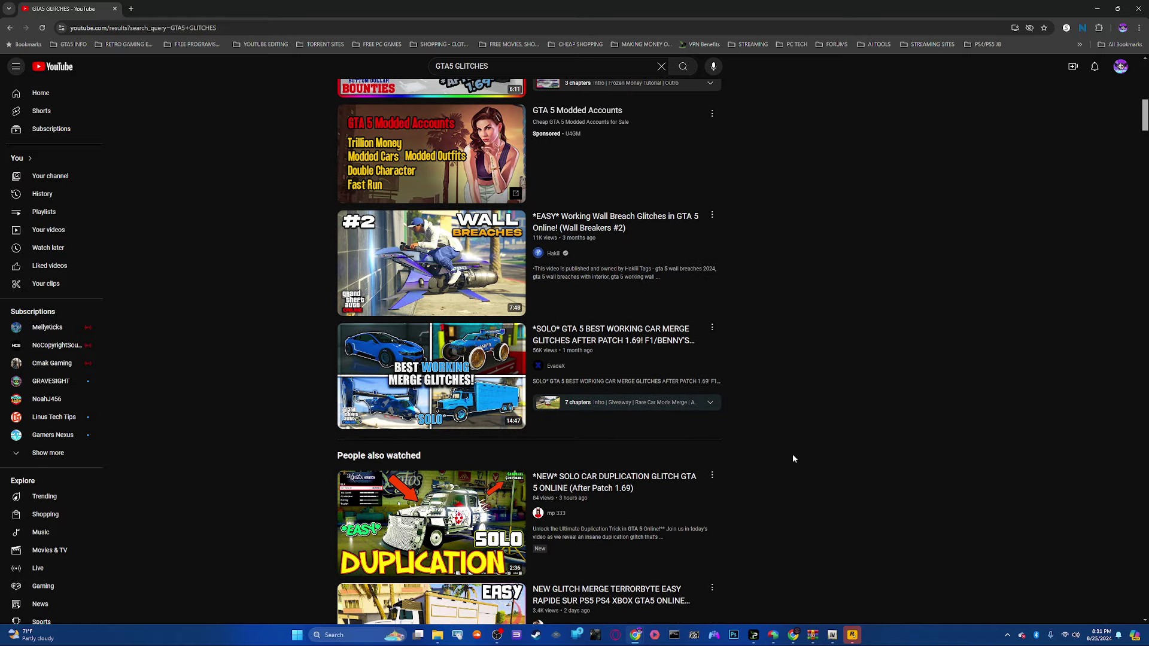
{"action": "scroll", "coordinate": [809, 428], "scroll_direction": "up", "scroll_amount": 1}
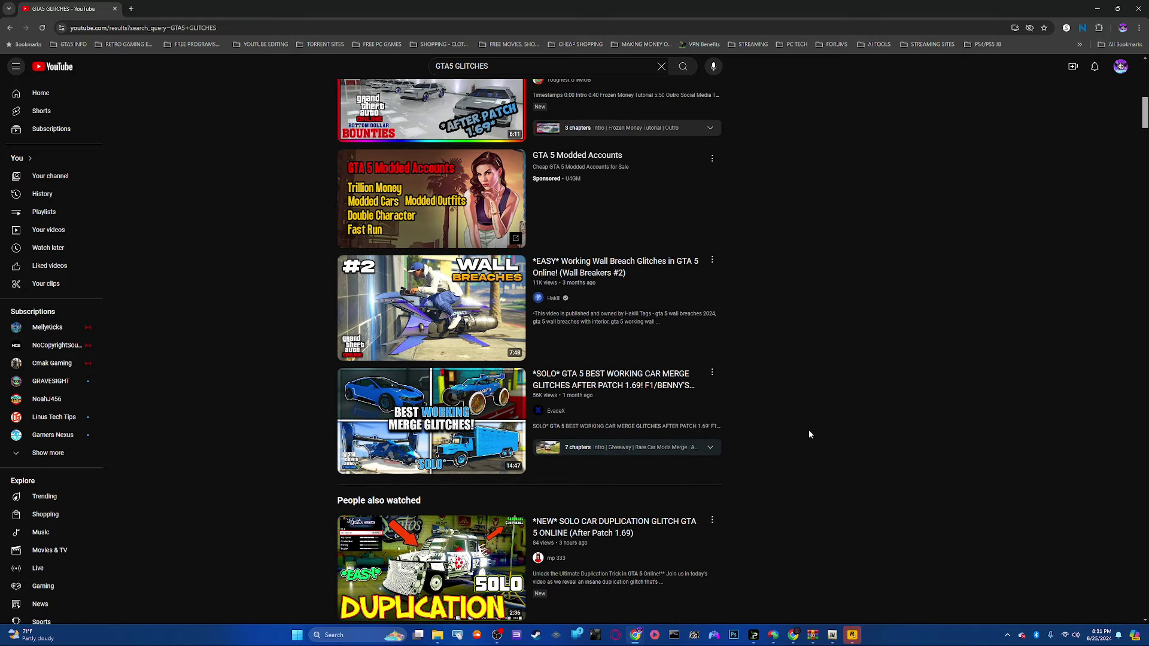
{"action": "scroll", "coordinate": [809, 429], "scroll_direction": "up", "scroll_amount": 1}
{"action": "scroll", "coordinate": [807, 433], "scroll_direction": "up", "scroll_amount": 1}
{"action": "scroll", "coordinate": [806, 434], "scroll_direction": "up", "scroll_amount": 1}
{"action": "scroll", "coordinate": [806, 440], "scroll_direction": "up", "scroll_amount": 1}
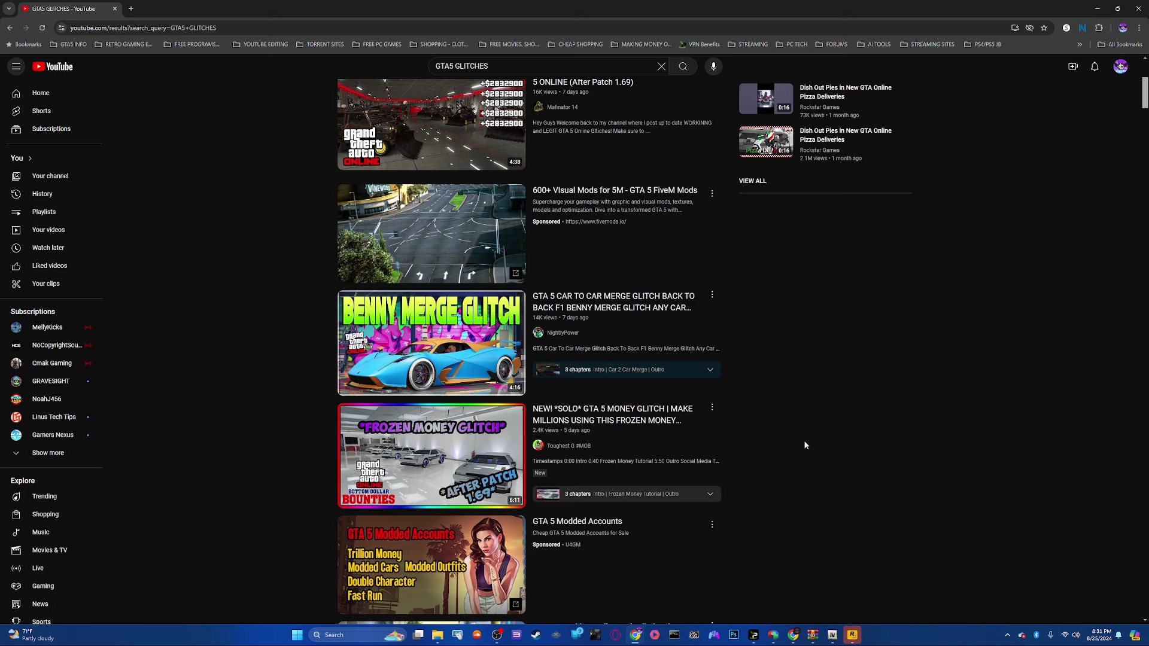
{"action": "scroll", "coordinate": [805, 445], "scroll_direction": "up", "scroll_amount": 1}
{"action": "scroll", "coordinate": [808, 446], "scroll_direction": "up", "scroll_amount": 1}
{"action": "scroll", "coordinate": [813, 448], "scroll_direction": "up", "scroll_amount": 1}
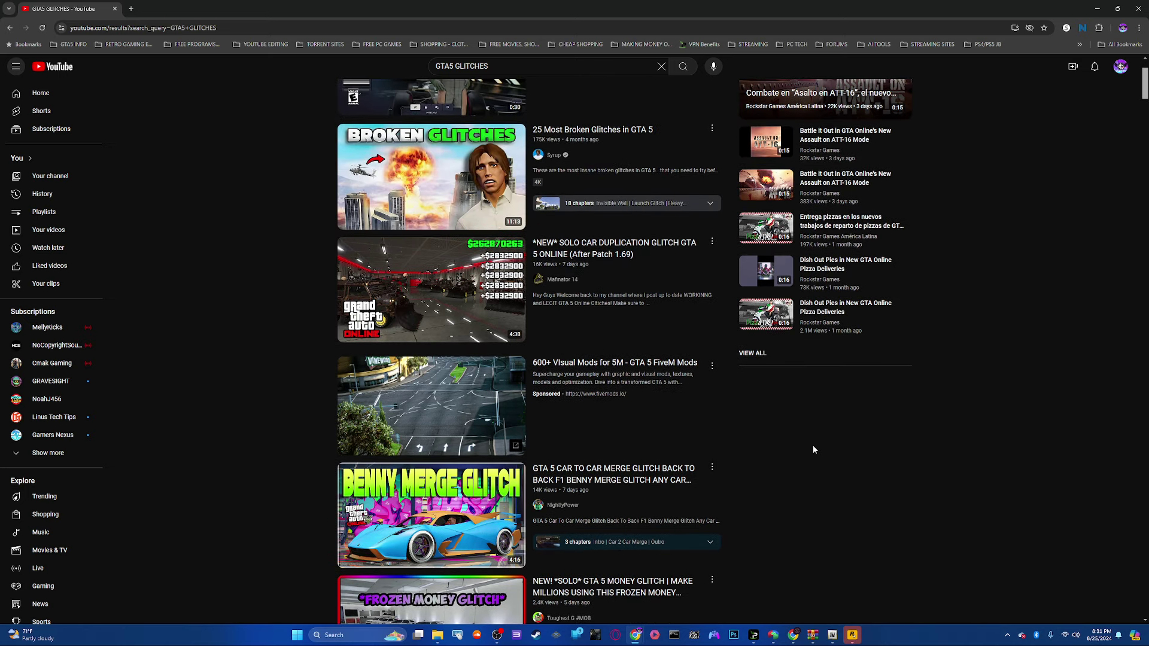
{"action": "scroll", "coordinate": [812, 448], "scroll_direction": "up", "scroll_amount": 2}
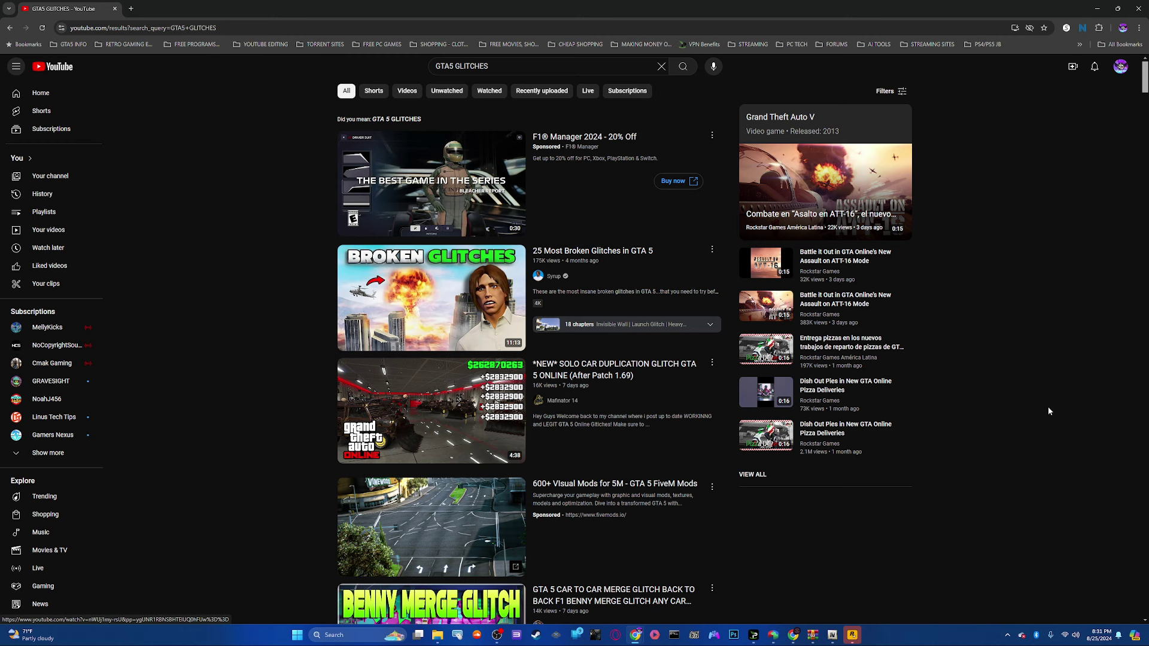
{"action": "scroll", "coordinate": [1007, 475], "scroll_direction": "down", "scroll_amount": 1}
{"action": "scroll", "coordinate": [1007, 477], "scroll_direction": "down", "scroll_amount": 1}
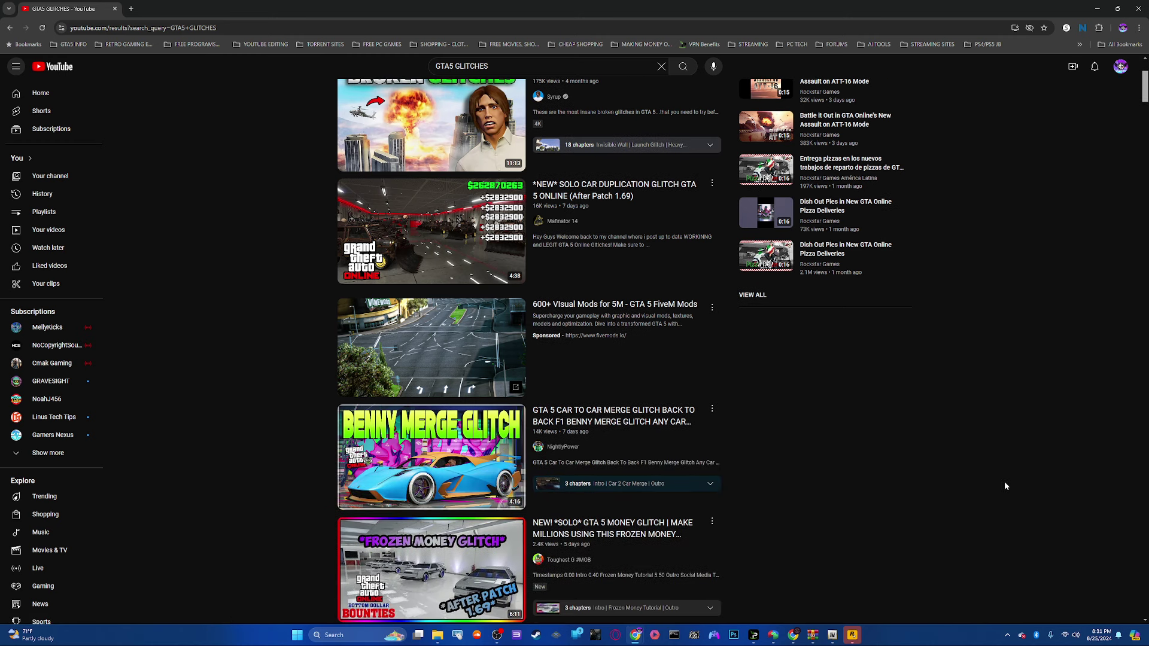
{"action": "scroll", "coordinate": [1005, 481], "scroll_direction": "down", "scroll_amount": 1}
{"action": "scroll", "coordinate": [1003, 484], "scroll_direction": "down", "scroll_amount": 1}
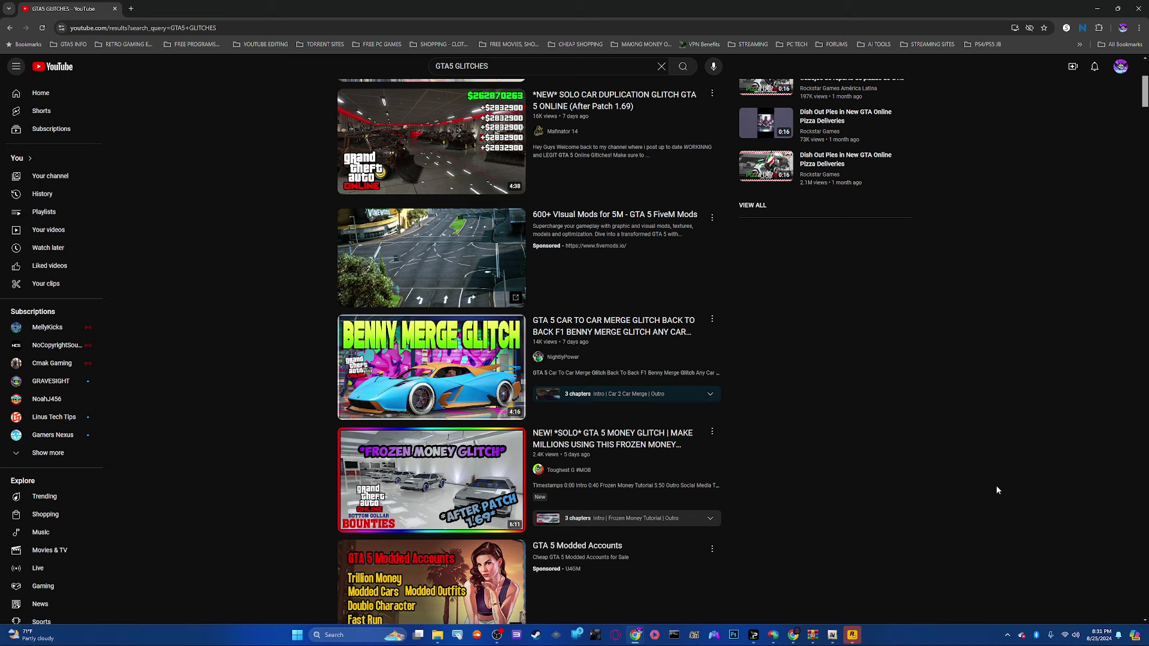
{"action": "scroll", "coordinate": [1004, 494], "scroll_direction": "down", "scroll_amount": 1}
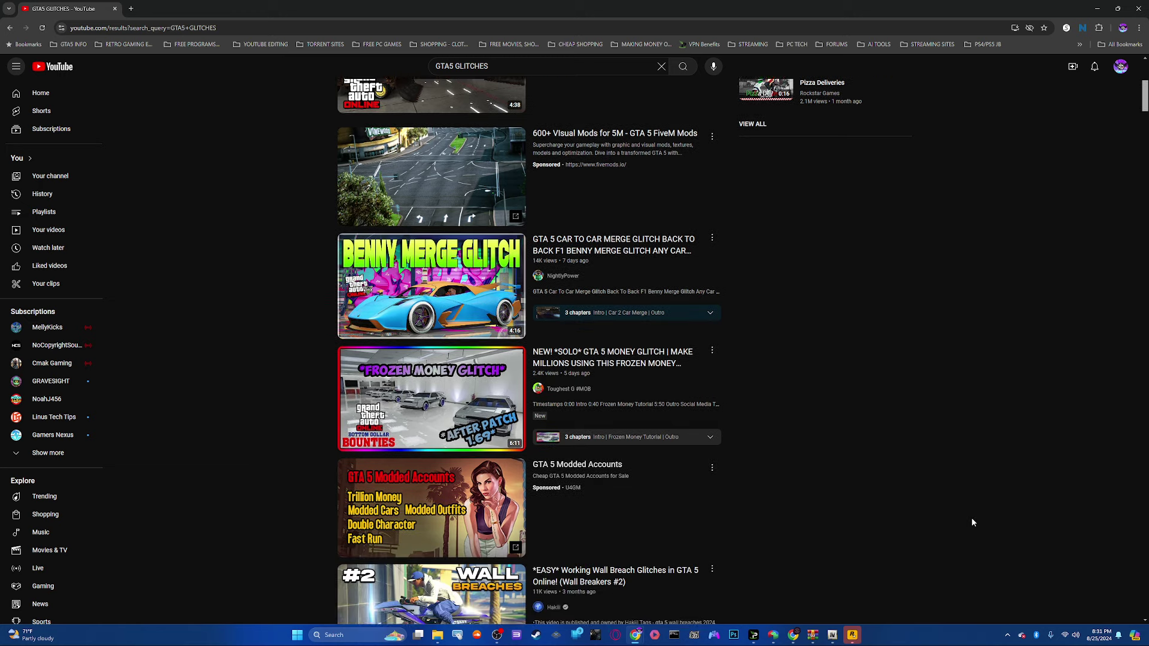
{"action": "scroll", "coordinate": [972, 517], "scroll_direction": "down", "scroll_amount": 1}
{"action": "scroll", "coordinate": [952, 530], "scroll_direction": "down", "scroll_amount": 1}
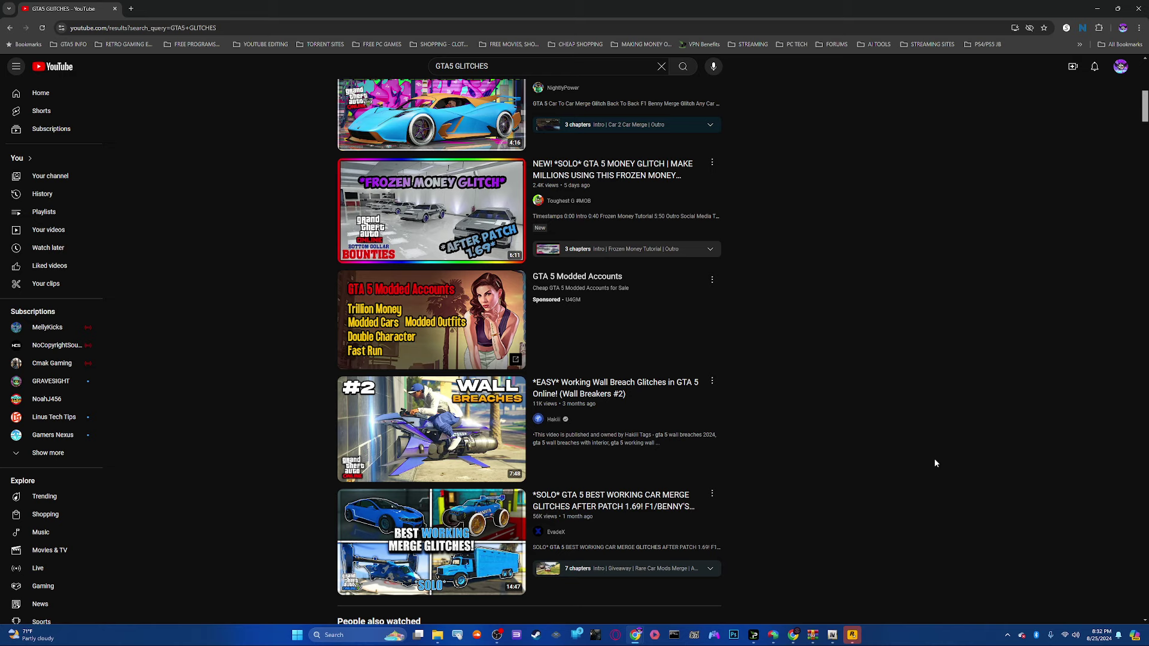
{"action": "scroll", "coordinate": [934, 459], "scroll_direction": "down", "scroll_amount": 2}
{"action": "scroll", "coordinate": [918, 482], "scroll_direction": "down", "scroll_amount": 2}
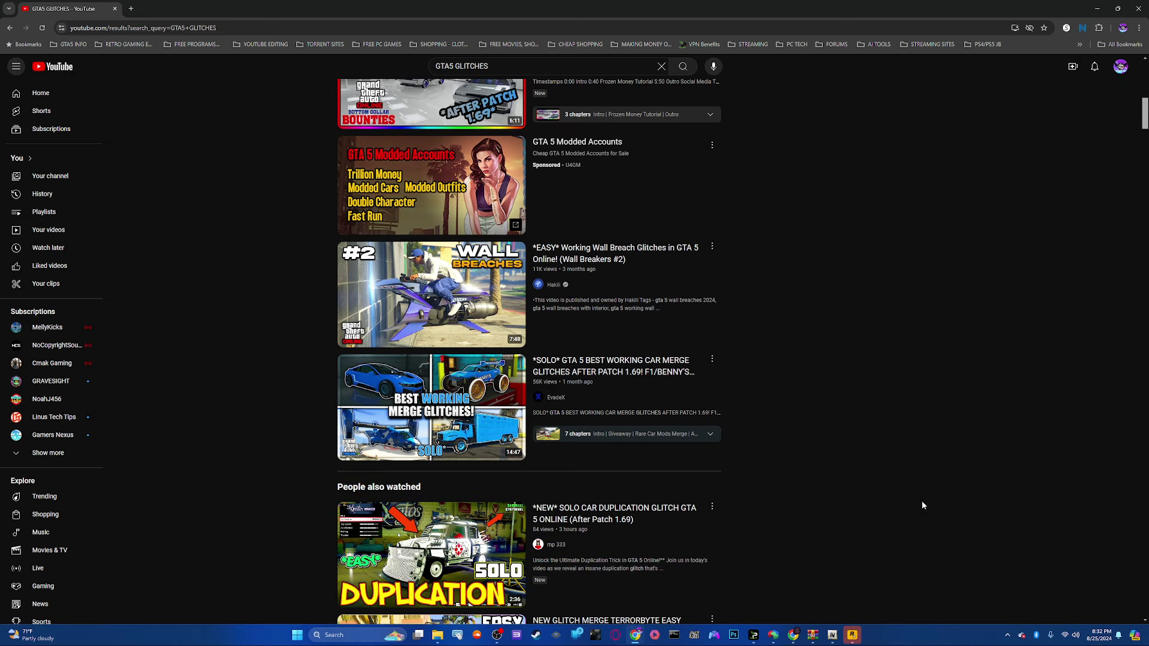
{"action": "scroll", "coordinate": [922, 511], "scroll_direction": "down", "scroll_amount": 2}
{"action": "scroll", "coordinate": [921, 518], "scroll_direction": "down", "scroll_amount": 1}
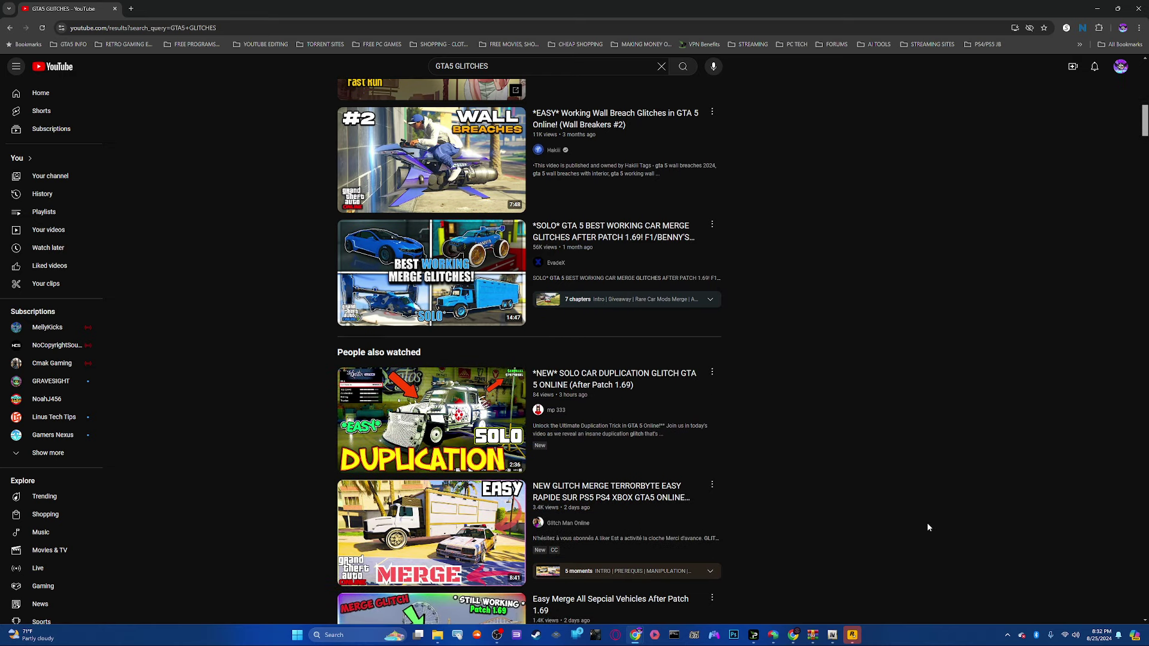
{"action": "scroll", "coordinate": [933, 522], "scroll_direction": "down", "scroll_amount": 1}
{"action": "scroll", "coordinate": [934, 519], "scroll_direction": "down", "scroll_amount": 1}
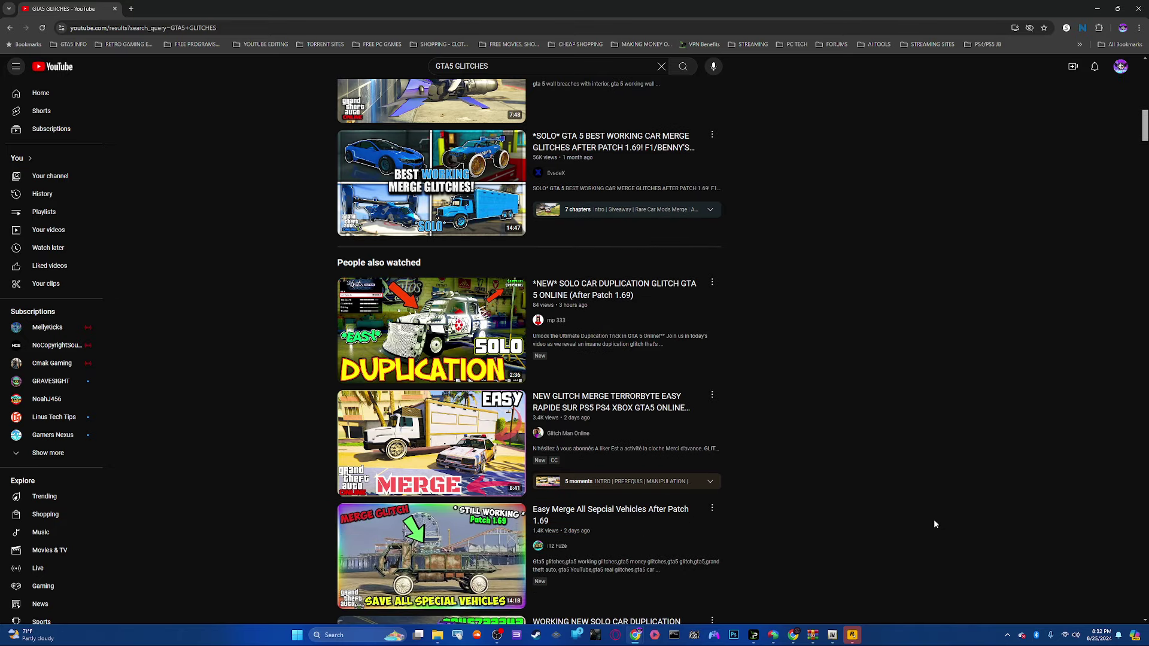
{"action": "scroll", "coordinate": [934, 518], "scroll_direction": "down", "scroll_amount": 1}
{"action": "scroll", "coordinate": [935, 519], "scroll_direction": "down", "scroll_amount": 1}
{"action": "scroll", "coordinate": [933, 520], "scroll_direction": "down", "scroll_amount": 1}
{"action": "scroll", "coordinate": [937, 530], "scroll_direction": "down", "scroll_amount": 1}
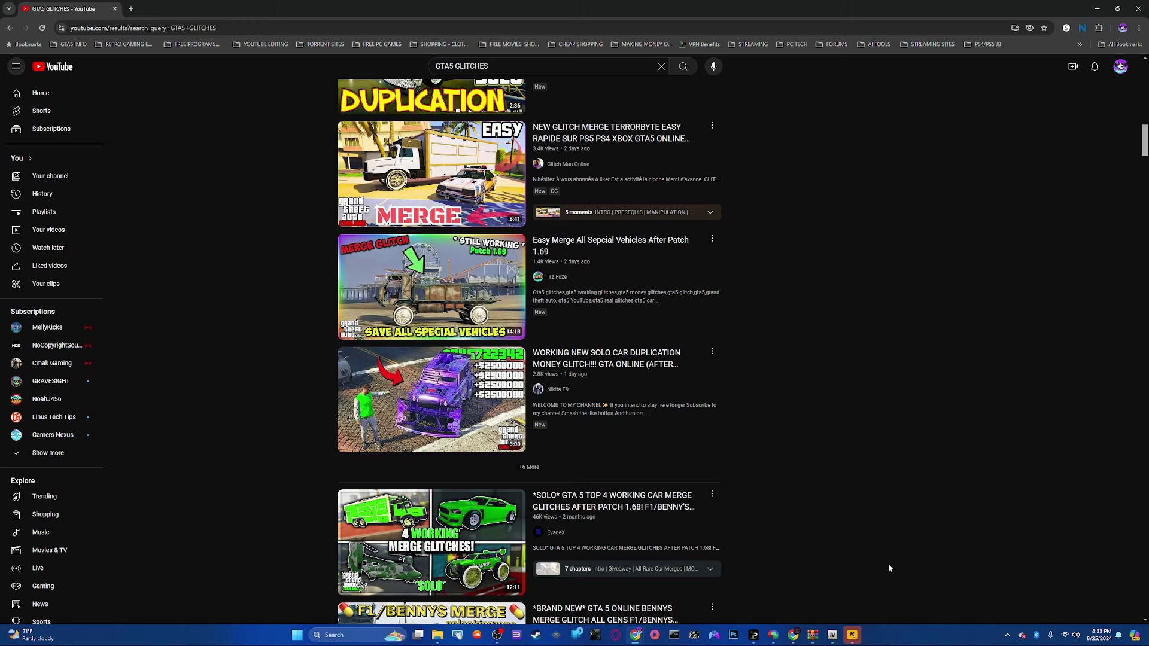
{"action": "scroll", "coordinate": [862, 547], "scroll_direction": "down", "scroll_amount": 3}
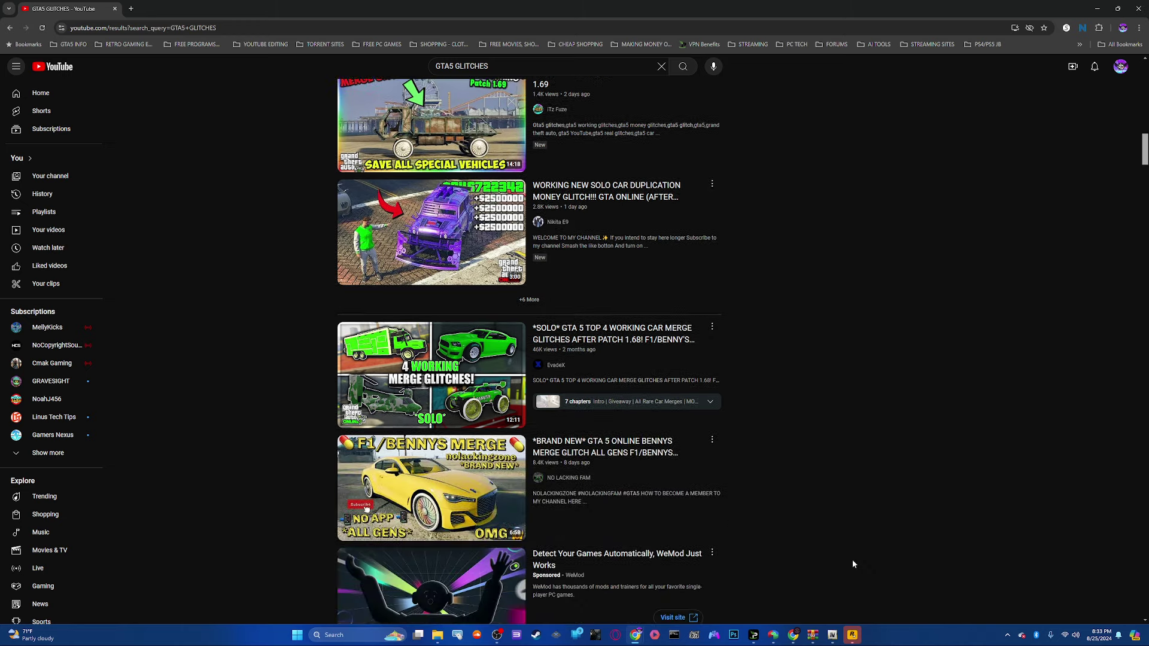
{"action": "scroll", "coordinate": [848, 567], "scroll_direction": "down", "scroll_amount": 2}
{"action": "scroll", "coordinate": [853, 568], "scroll_direction": "down", "scroll_amount": 2}
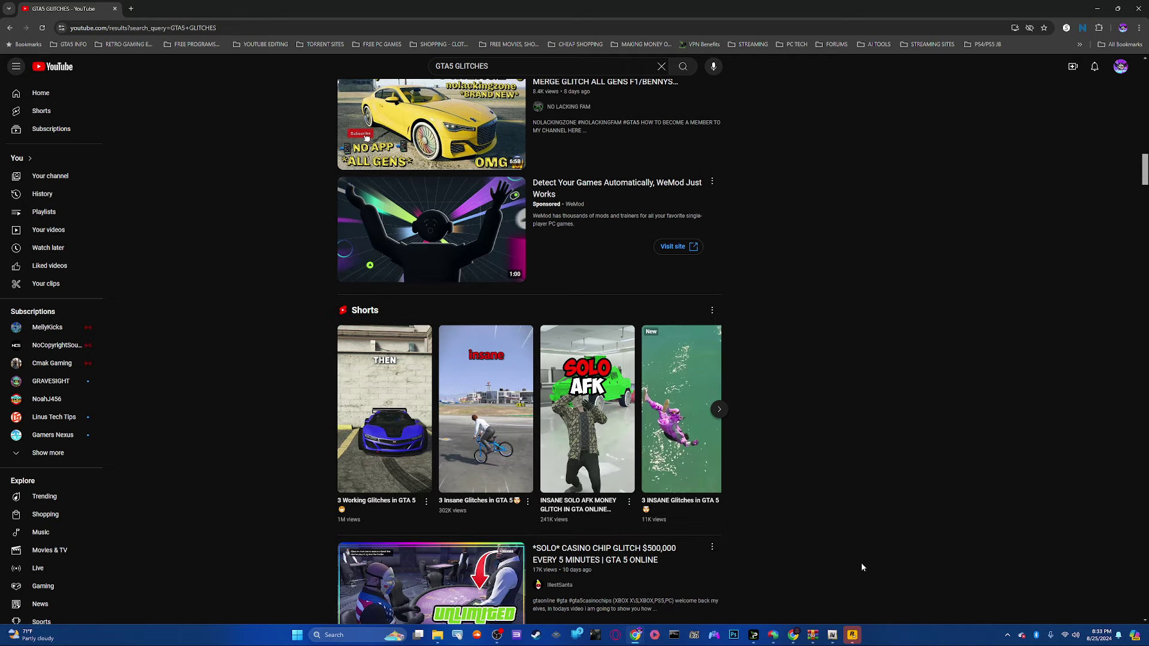
{"action": "scroll", "coordinate": [861, 566], "scroll_direction": "down", "scroll_amount": 2}
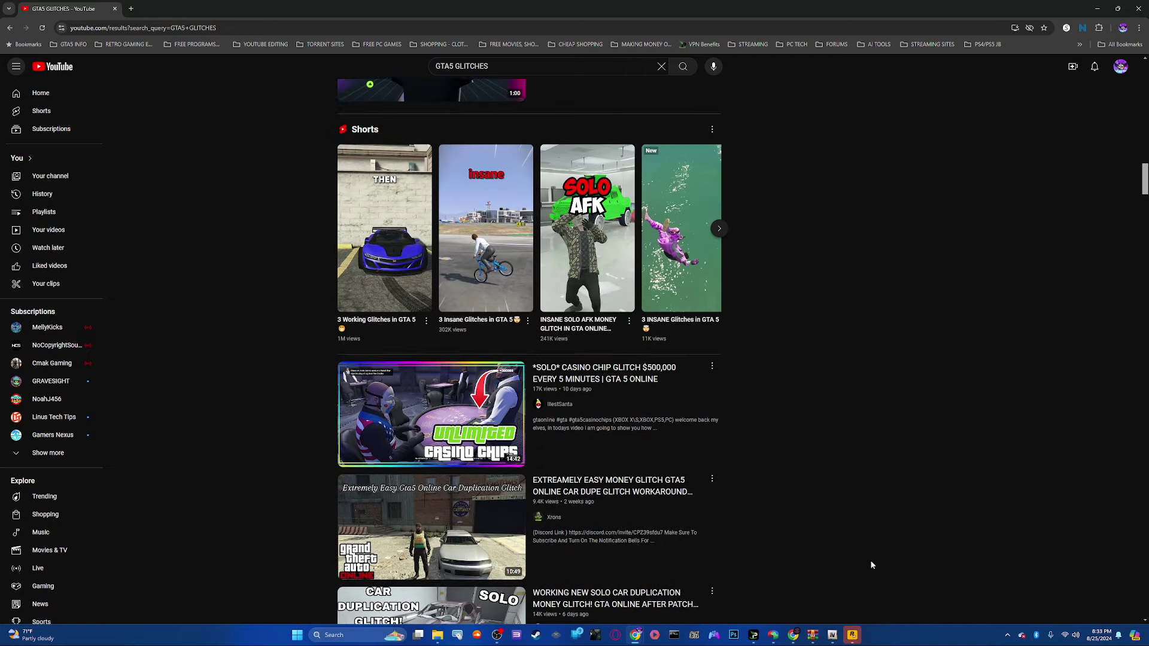
{"action": "scroll", "coordinate": [870, 561], "scroll_direction": "down", "scroll_amount": 1}
{"action": "scroll", "coordinate": [870, 561], "scroll_direction": "down", "scroll_amount": 2}
{"action": "scroll", "coordinate": [862, 527], "scroll_direction": "down", "scroll_amount": 2}
{"action": "scroll", "coordinate": [866, 531], "scroll_direction": "down", "scroll_amount": 1}
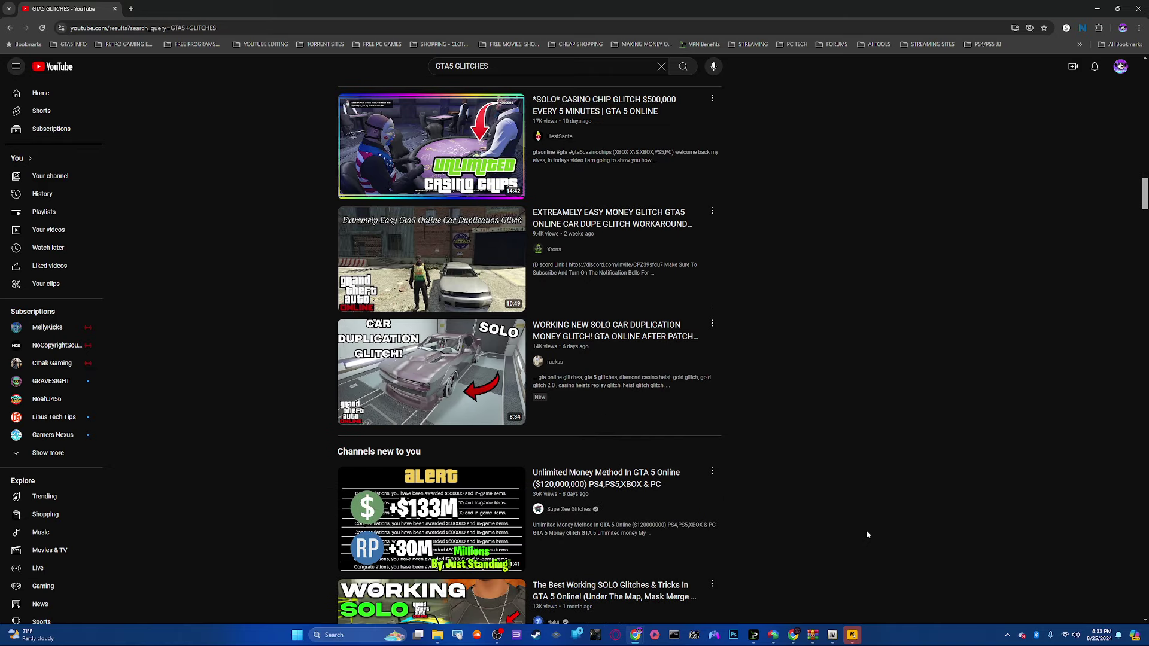
{"action": "scroll", "coordinate": [881, 519], "scroll_direction": "down", "scroll_amount": 1}
{"action": "scroll", "coordinate": [872, 532], "scroll_direction": "down", "scroll_amount": 1}
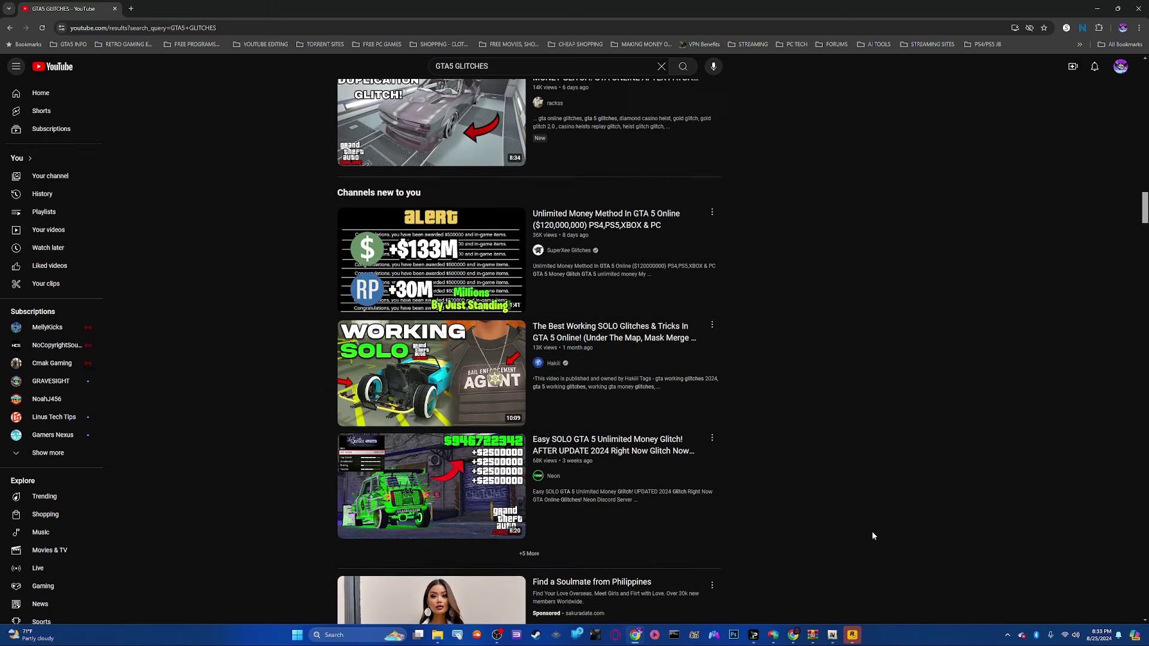
{"action": "scroll", "coordinate": [872, 532], "scroll_direction": "down", "scroll_amount": 1}
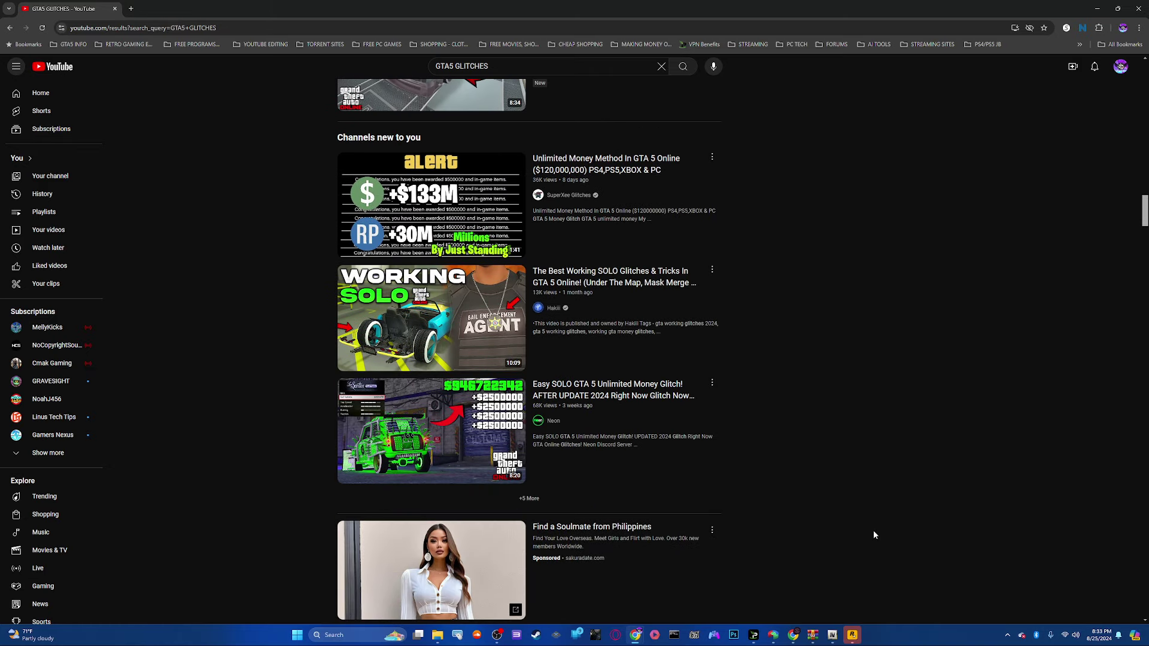
{"action": "scroll", "coordinate": [875, 527], "scroll_direction": "down", "scroll_amount": 1}
{"action": "scroll", "coordinate": [875, 524], "scroll_direction": "down", "scroll_amount": 1}
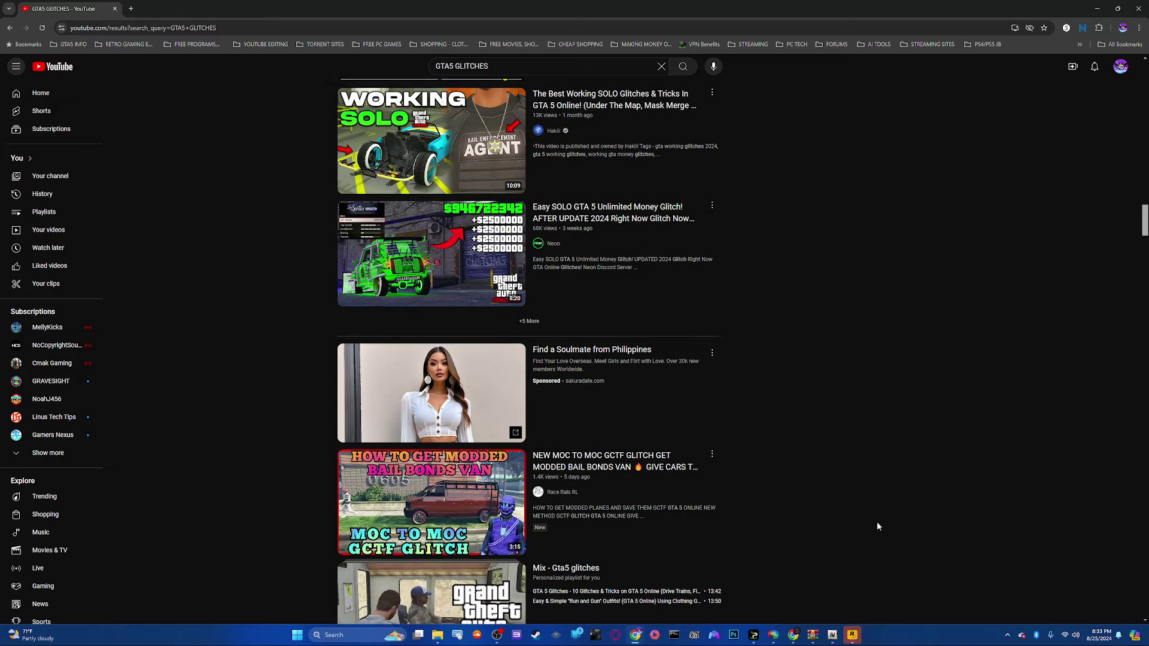
{"action": "scroll", "coordinate": [878, 520], "scroll_direction": "down", "scroll_amount": 1}
{"action": "scroll", "coordinate": [878, 520], "scroll_direction": "down", "scroll_amount": 1}
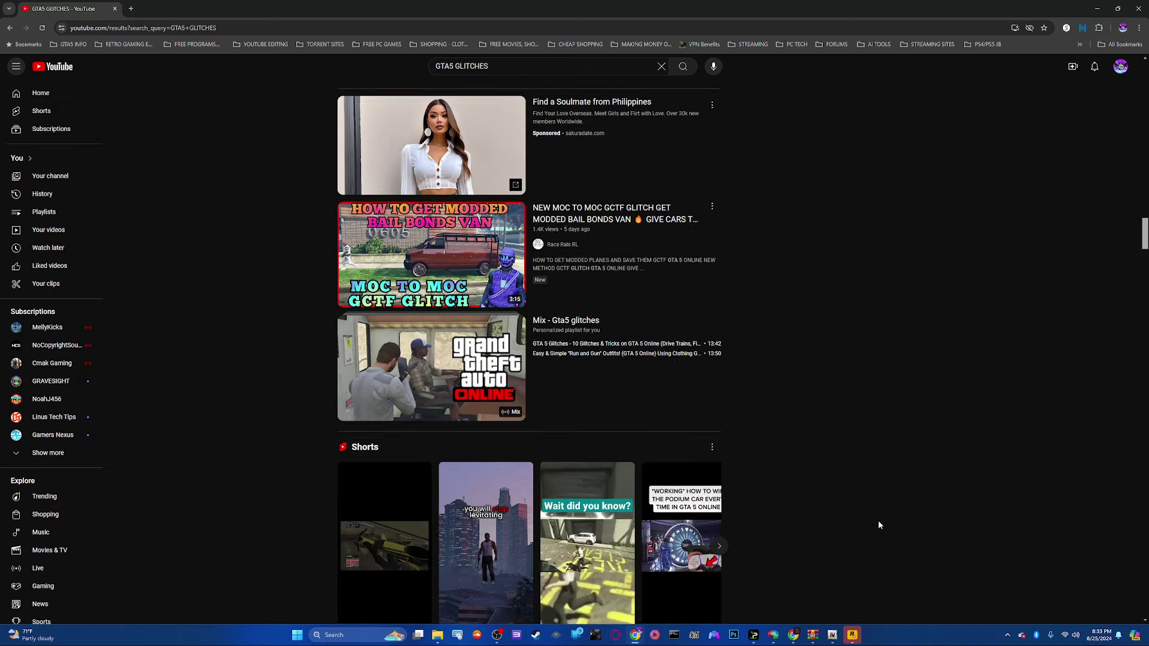
{"action": "scroll", "coordinate": [878, 520], "scroll_direction": "down", "scroll_amount": 1}
{"action": "scroll", "coordinate": [878, 519], "scroll_direction": "down", "scroll_amount": 1}
{"action": "scroll", "coordinate": [812, 489], "scroll_direction": "down", "scroll_amount": 1}
{"action": "scroll", "coordinate": [868, 471], "scroll_direction": "down", "scroll_amount": 1}
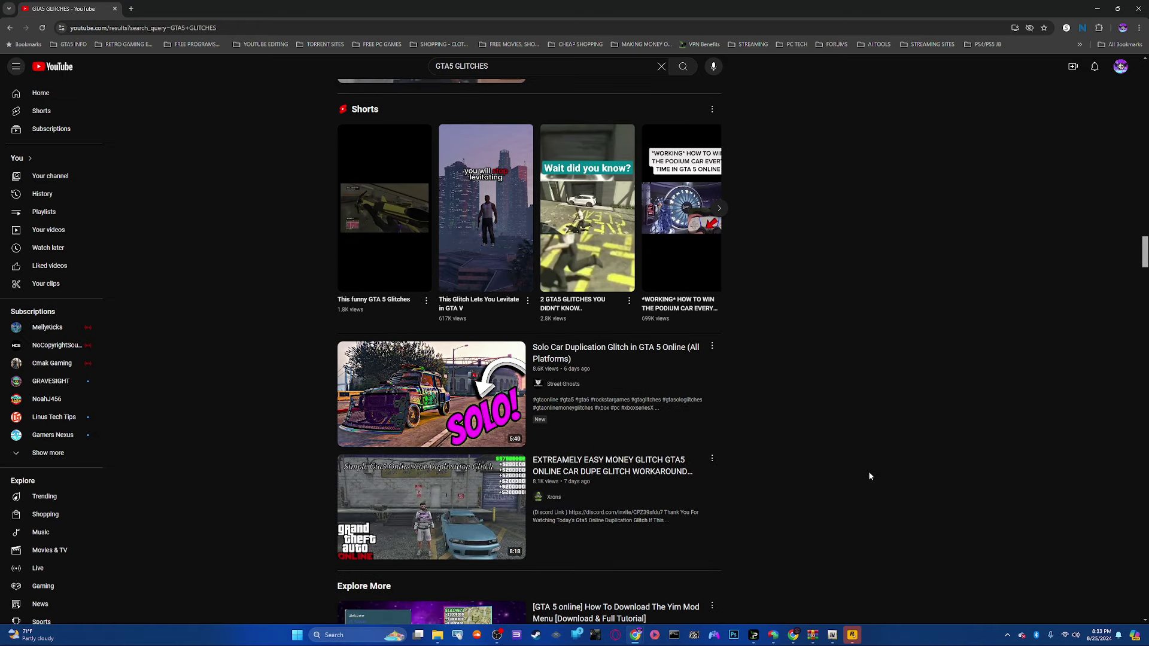
{"action": "scroll", "coordinate": [848, 457], "scroll_direction": "down", "scroll_amount": 2}
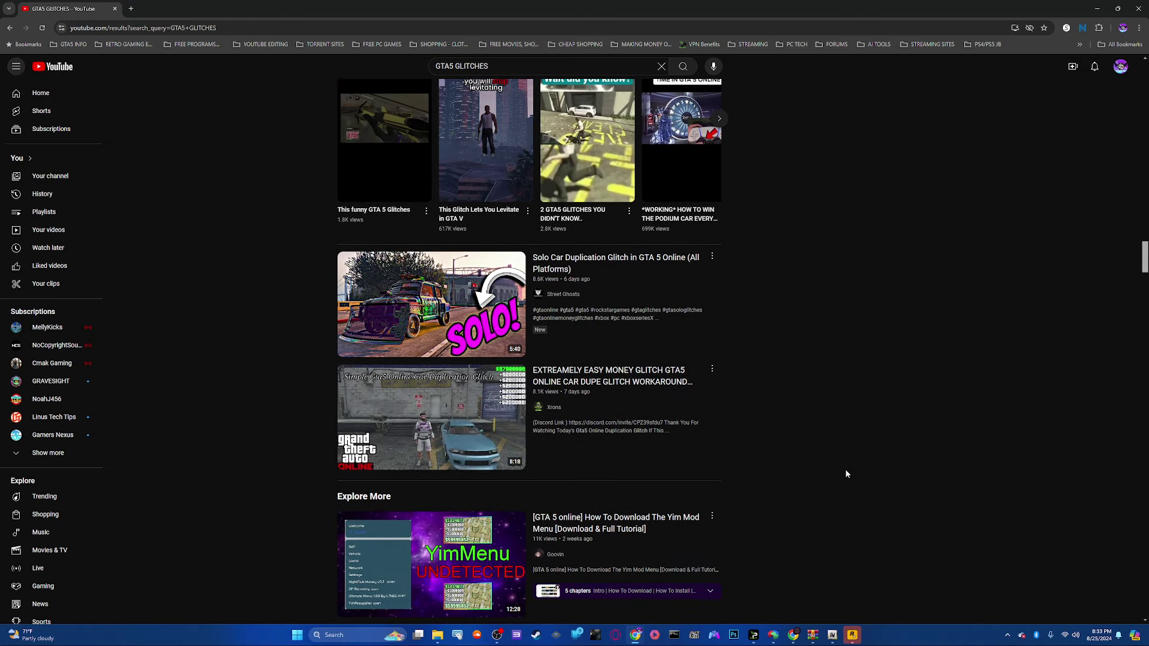
{"action": "scroll", "coordinate": [851, 468], "scroll_direction": "down", "scroll_amount": 1}
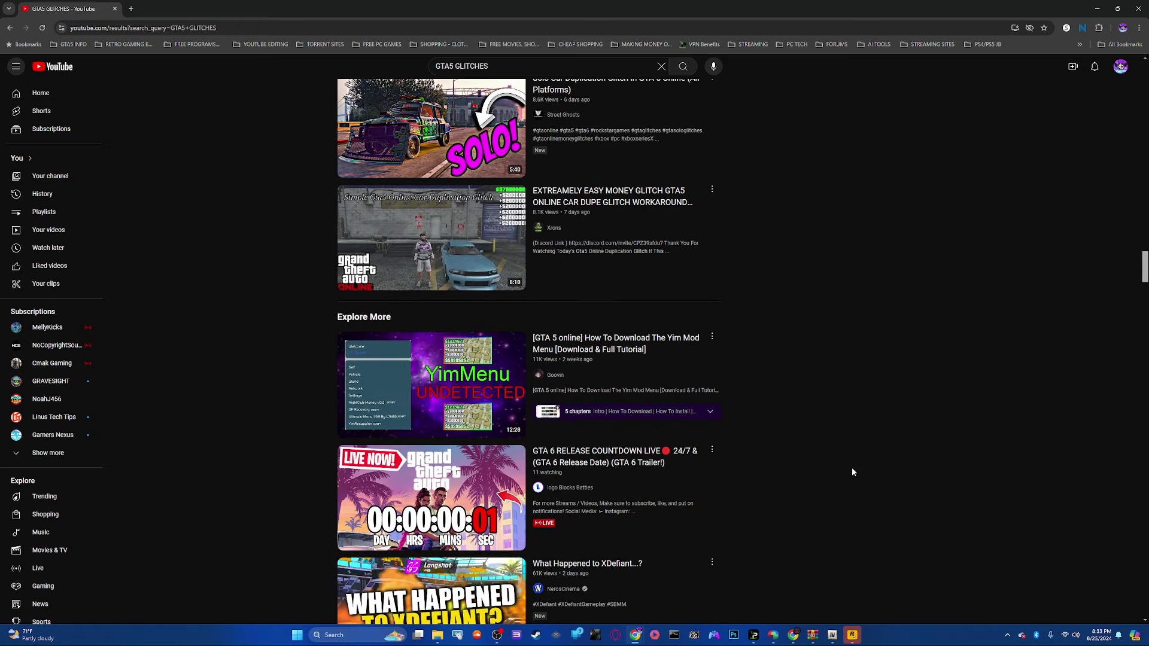
{"action": "scroll", "coordinate": [852, 468], "scroll_direction": "down", "scroll_amount": 1}
{"action": "scroll", "coordinate": [849, 474], "scroll_direction": "down", "scroll_amount": 1}
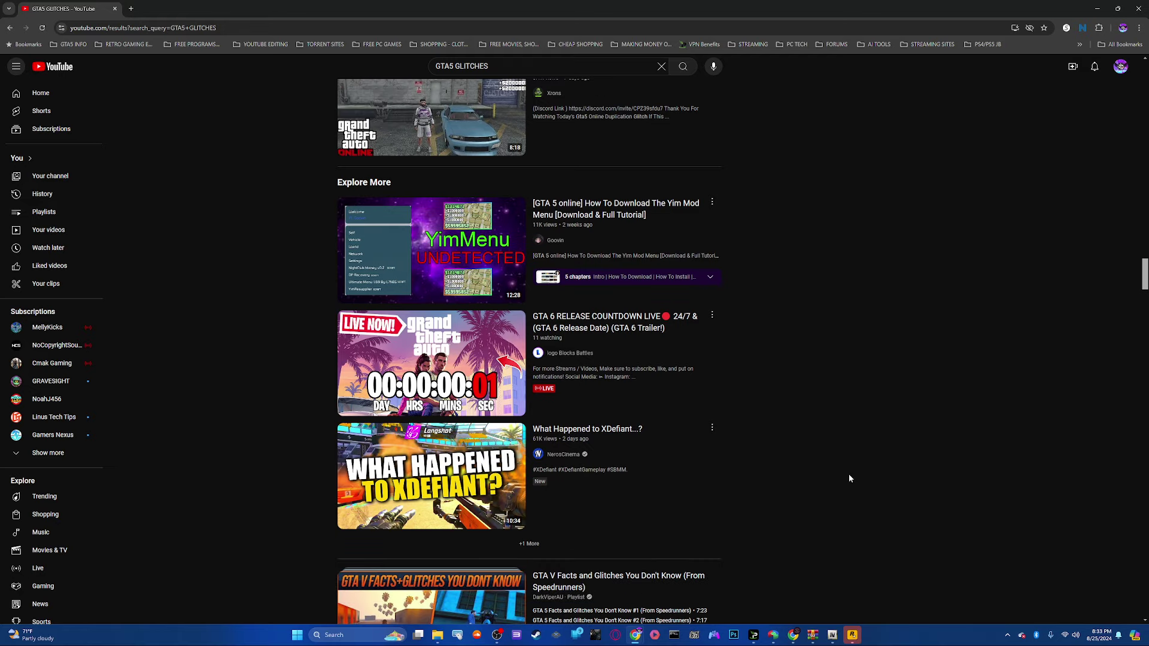
{"action": "scroll", "coordinate": [854, 457], "scroll_direction": "down", "scroll_amount": 2}
{"action": "scroll", "coordinate": [850, 466], "scroll_direction": "down", "scroll_amount": 1}
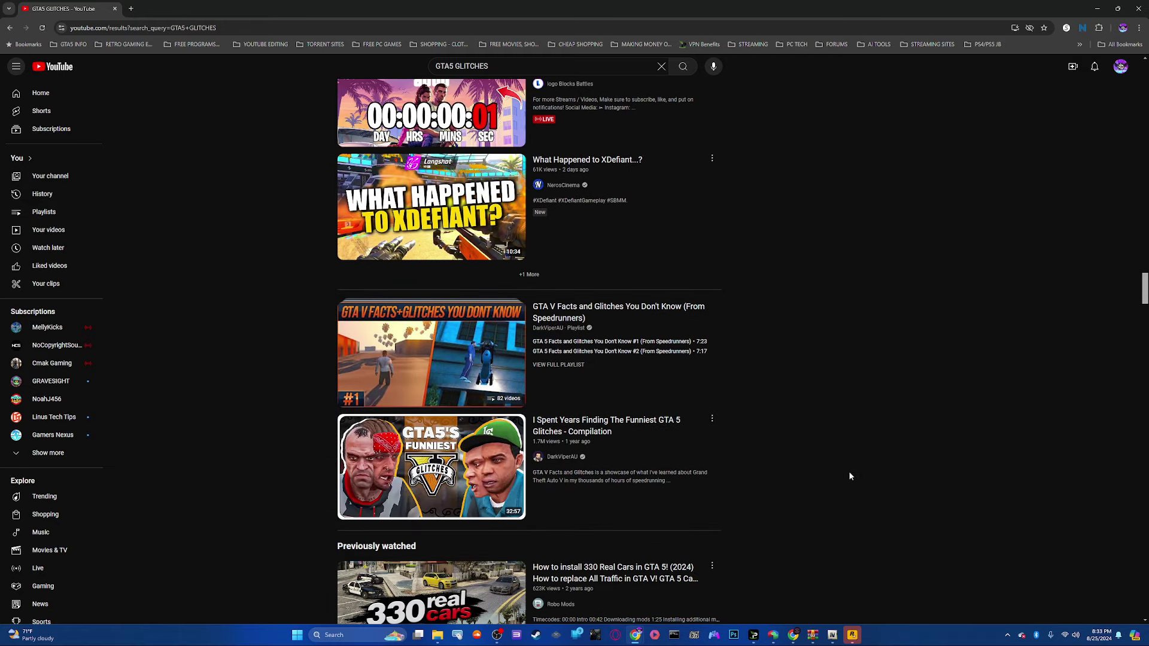
{"action": "scroll", "coordinate": [848, 471], "scroll_direction": "down", "scroll_amount": 1}
{"action": "scroll", "coordinate": [850, 473], "scroll_direction": "down", "scroll_amount": 1}
{"action": "scroll", "coordinate": [850, 471], "scroll_direction": "down", "scroll_amount": 1}
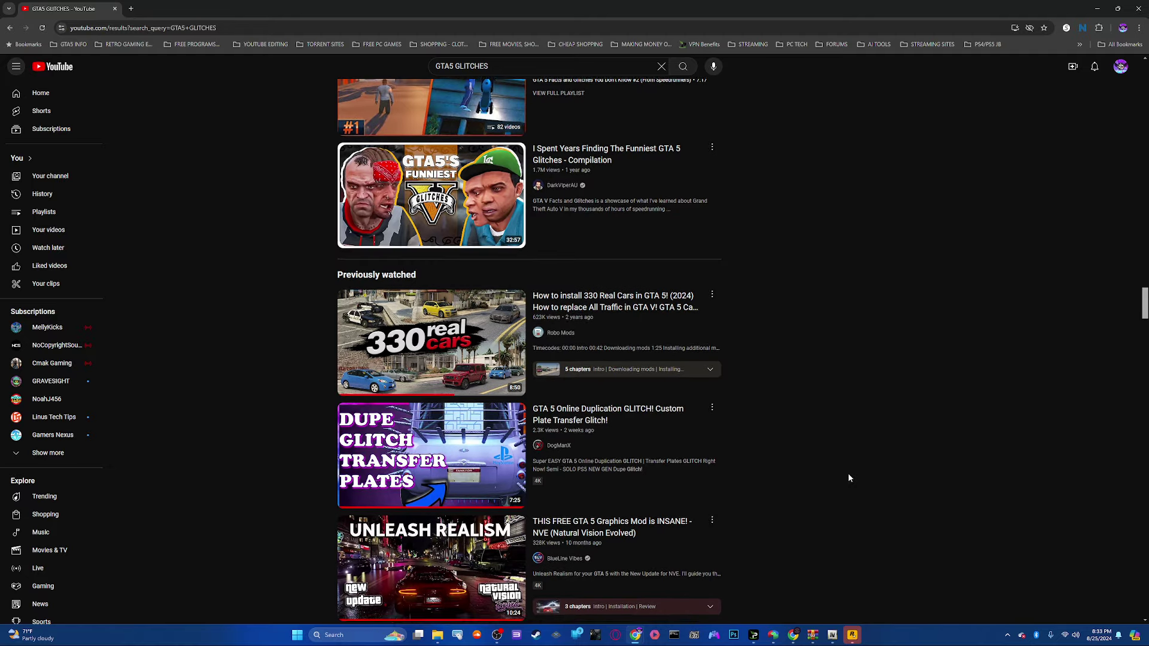
{"action": "scroll", "coordinate": [849, 473], "scroll_direction": "down", "scroll_amount": 3}
{"action": "scroll", "coordinate": [850, 471], "scroll_direction": "down", "scroll_amount": 1}
{"action": "scroll", "coordinate": [849, 472], "scroll_direction": "down", "scroll_amount": 1}
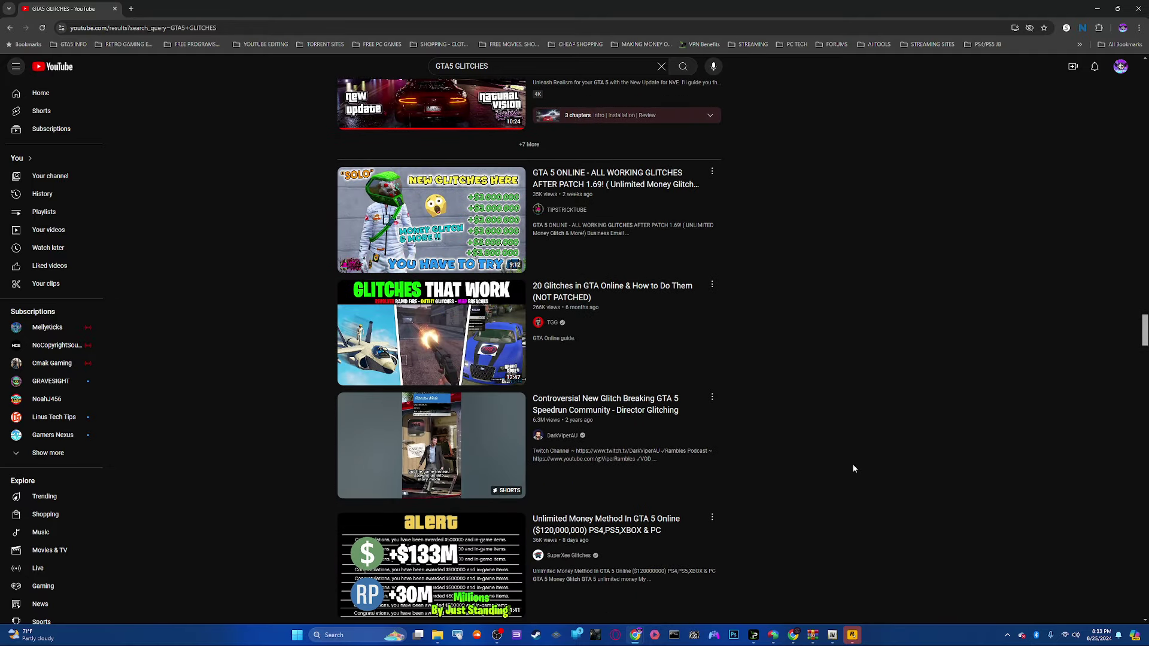
{"action": "scroll", "coordinate": [846, 473], "scroll_direction": "down", "scroll_amount": 1}
{"action": "scroll", "coordinate": [845, 478], "scroll_direction": "down", "scroll_amount": 1}
{"action": "scroll", "coordinate": [843, 484], "scroll_direction": "down", "scroll_amount": 1}
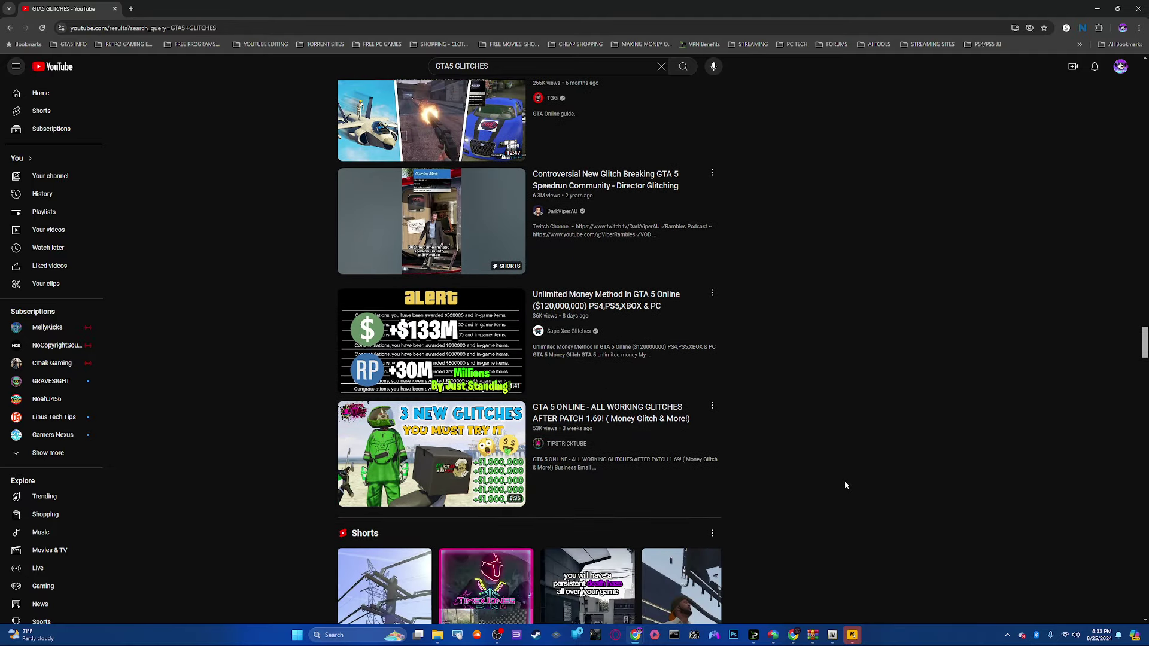
{"action": "scroll", "coordinate": [844, 481], "scroll_direction": "down", "scroll_amount": 1}
{"action": "scroll", "coordinate": [847, 475], "scroll_direction": "down", "scroll_amount": 2}
{"action": "scroll", "coordinate": [836, 487], "scroll_direction": "down", "scroll_amount": 2}
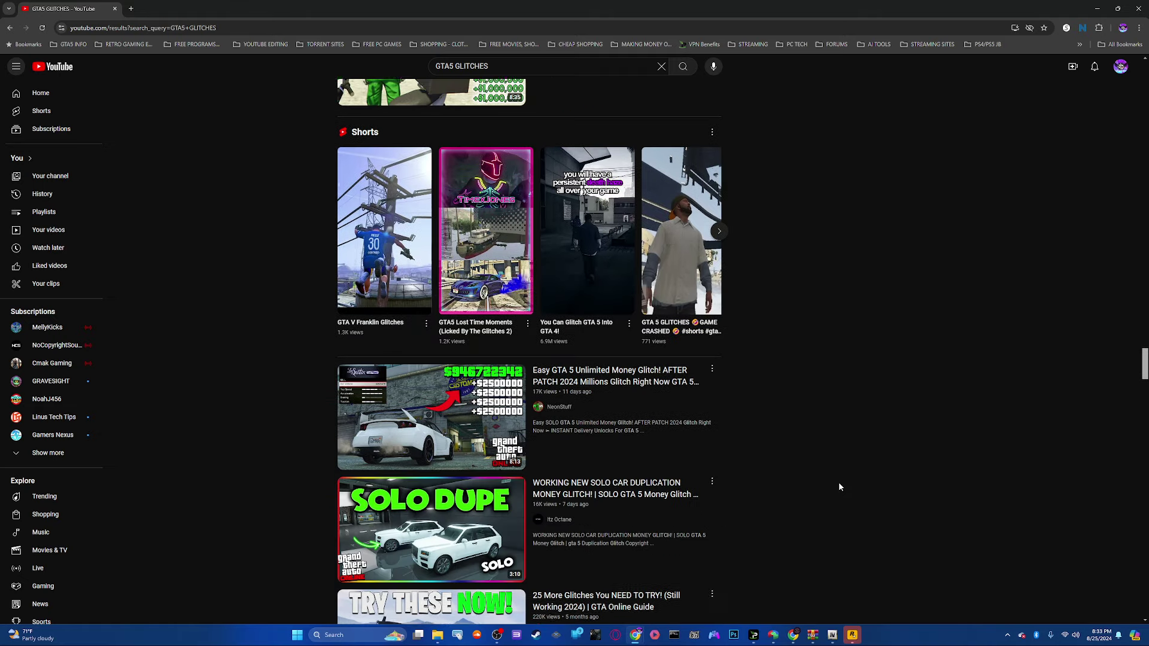
{"action": "scroll", "coordinate": [838, 481], "scroll_direction": "down", "scroll_amount": 1}
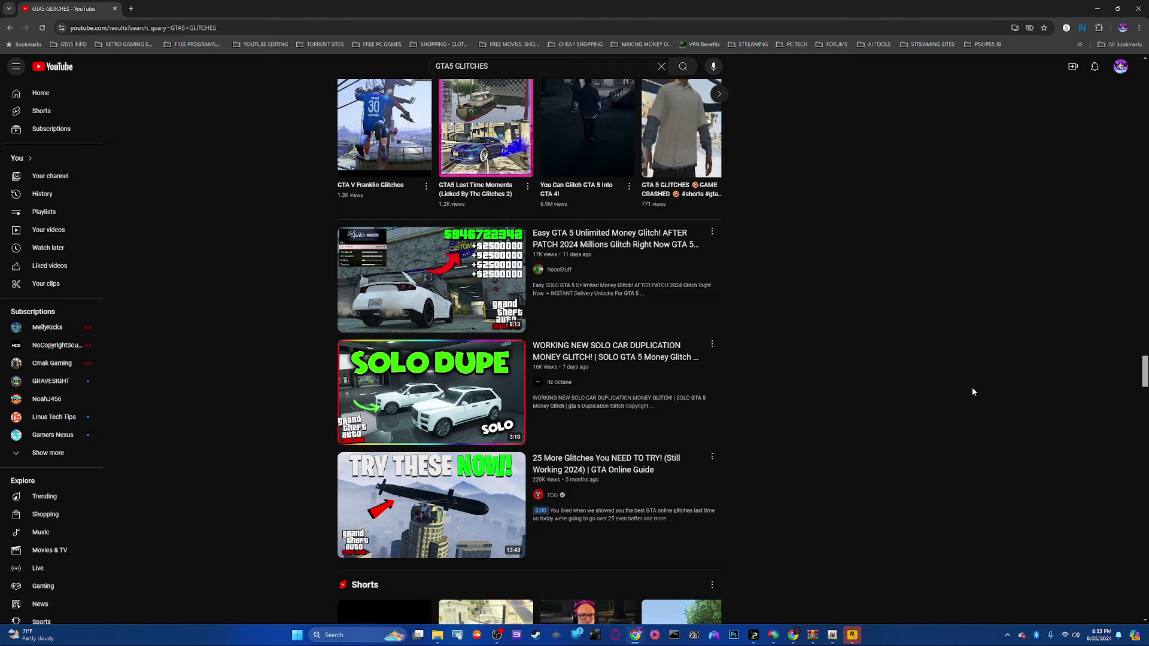
{"action": "scroll", "coordinate": [965, 392], "scroll_direction": "up", "scroll_amount": 2}
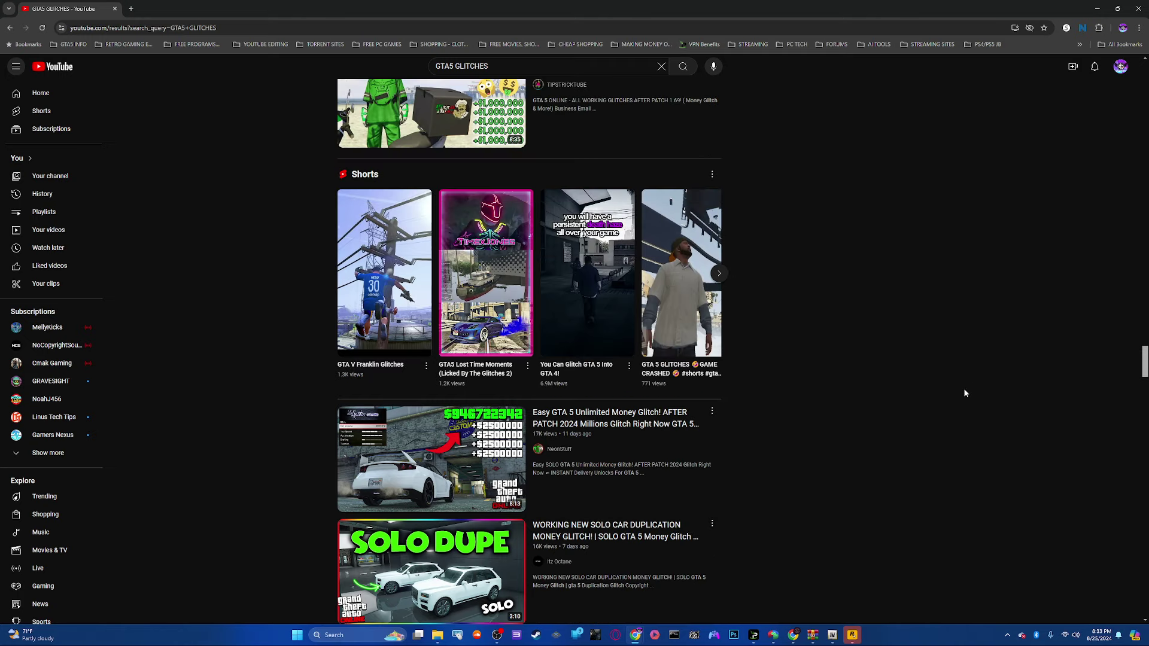
{"action": "scroll", "coordinate": [965, 390], "scroll_direction": "up", "scroll_amount": 2}
{"action": "scroll", "coordinate": [969, 399], "scroll_direction": "up", "scroll_amount": 1}
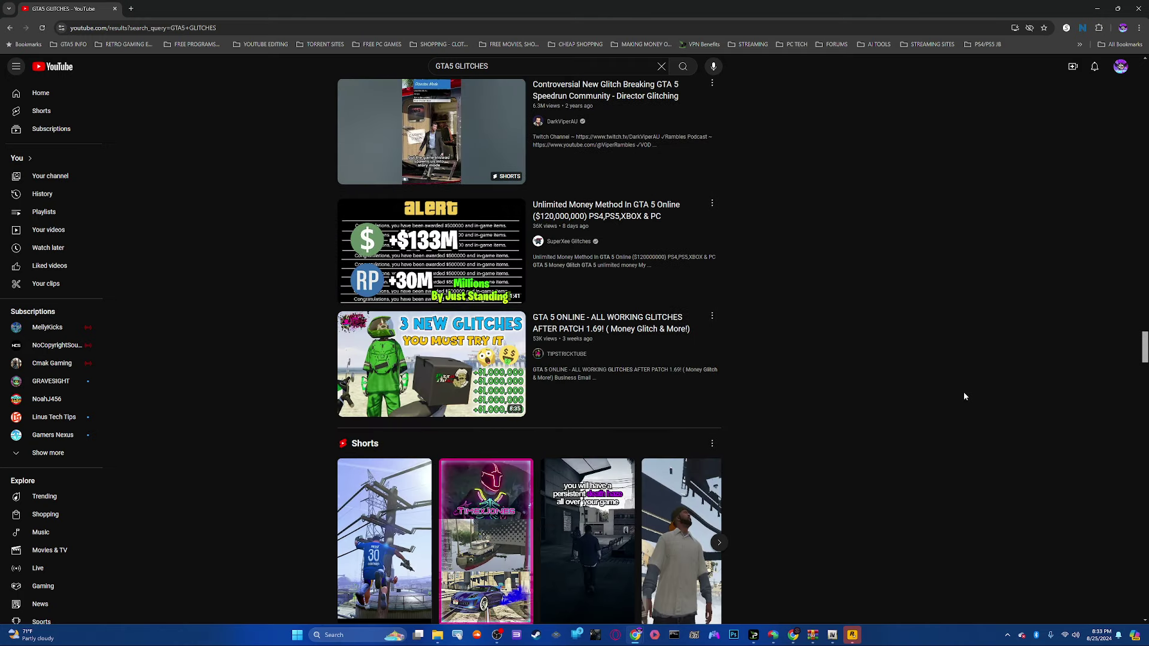
{"action": "scroll", "coordinate": [963, 392], "scroll_direction": "up", "scroll_amount": 2}
{"action": "scroll", "coordinate": [963, 396], "scroll_direction": "up", "scroll_amount": 2}
{"action": "scroll", "coordinate": [963, 400], "scroll_direction": "up", "scroll_amount": 1}
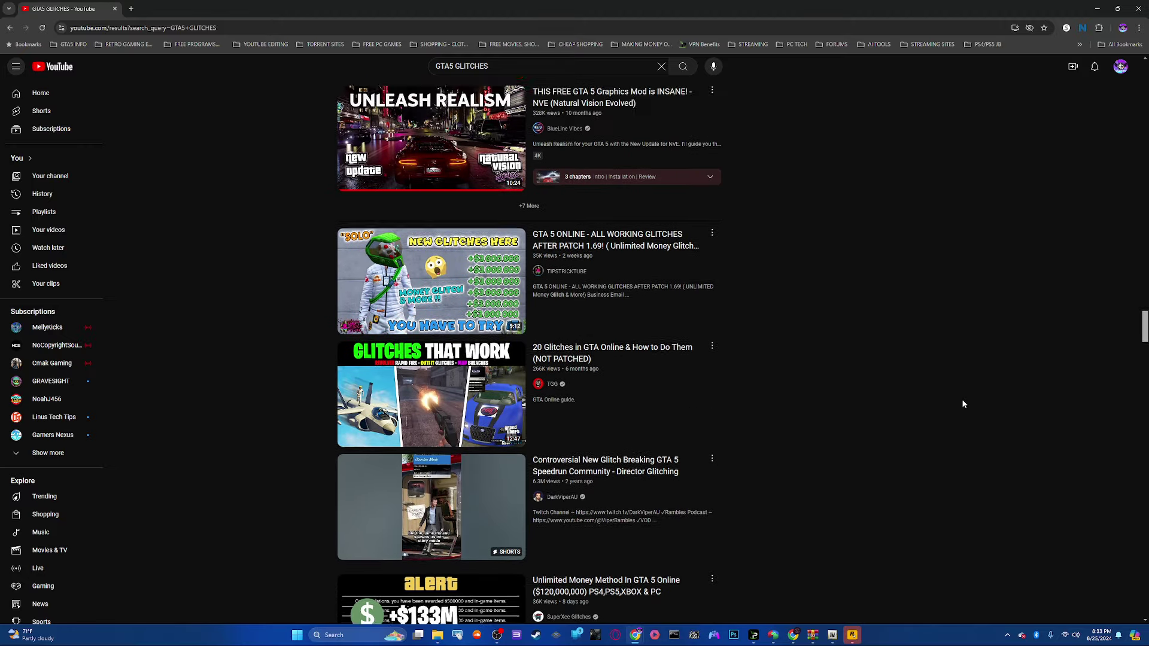
{"action": "scroll", "coordinate": [963, 404], "scroll_direction": "up", "scroll_amount": 2}
{"action": "scroll", "coordinate": [963, 405], "scroll_direction": "up", "scroll_amount": 2}
{"action": "scroll", "coordinate": [965, 409], "scroll_direction": "up", "scroll_amount": 2}
{"action": "scroll", "coordinate": [965, 415], "scroll_direction": "up", "scroll_amount": 1}
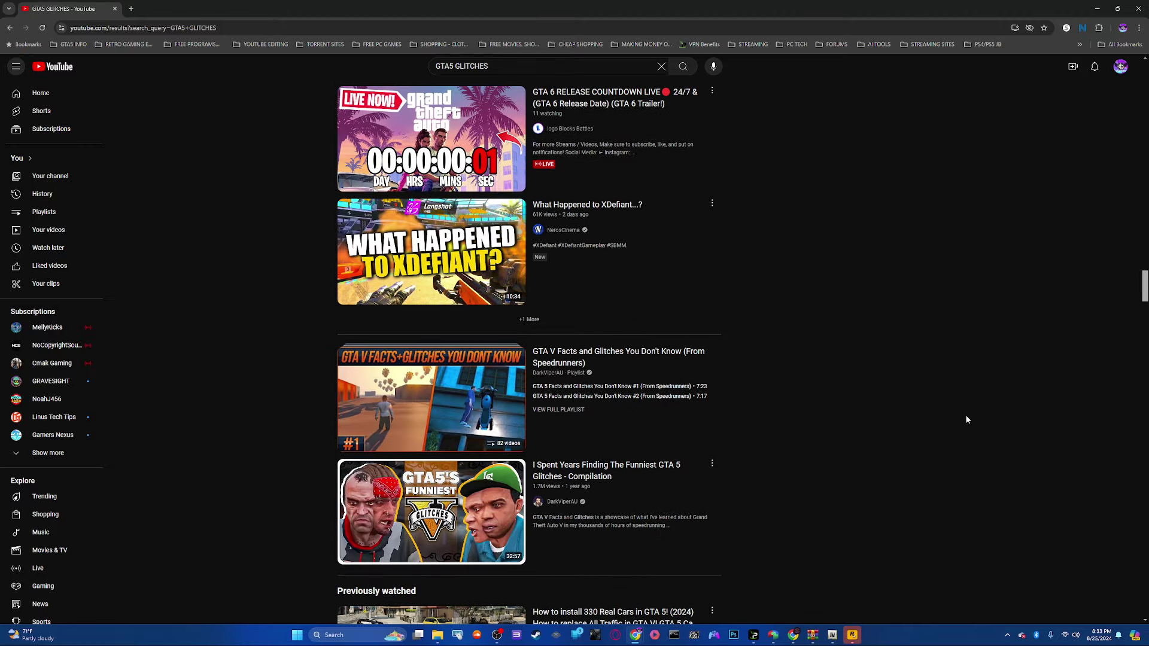
{"action": "scroll", "coordinate": [965, 416], "scroll_direction": "up", "scroll_amount": 2}
{"action": "scroll", "coordinate": [965, 415], "scroll_direction": "up", "scroll_amount": 2}
{"action": "scroll", "coordinate": [965, 414], "scroll_direction": "up", "scroll_amount": 2}
{"action": "scroll", "coordinate": [966, 421], "scroll_direction": "up", "scroll_amount": 2}
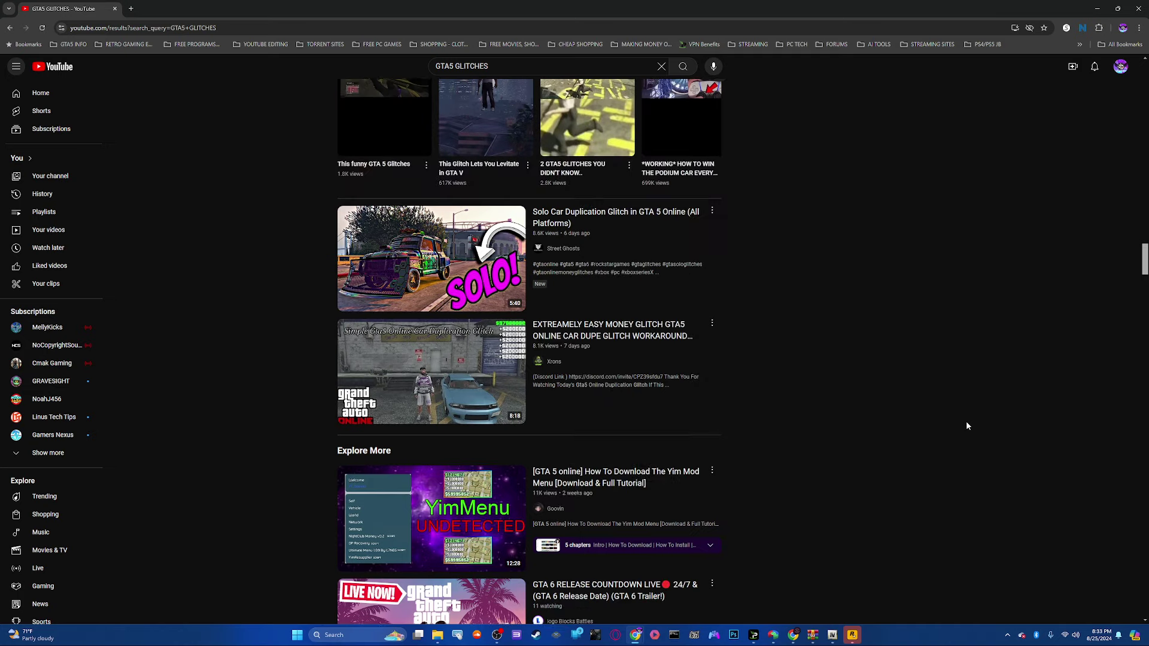
{"action": "scroll", "coordinate": [966, 421], "scroll_direction": "up", "scroll_amount": 2}
{"action": "scroll", "coordinate": [965, 425], "scroll_direction": "up", "scroll_amount": 1}
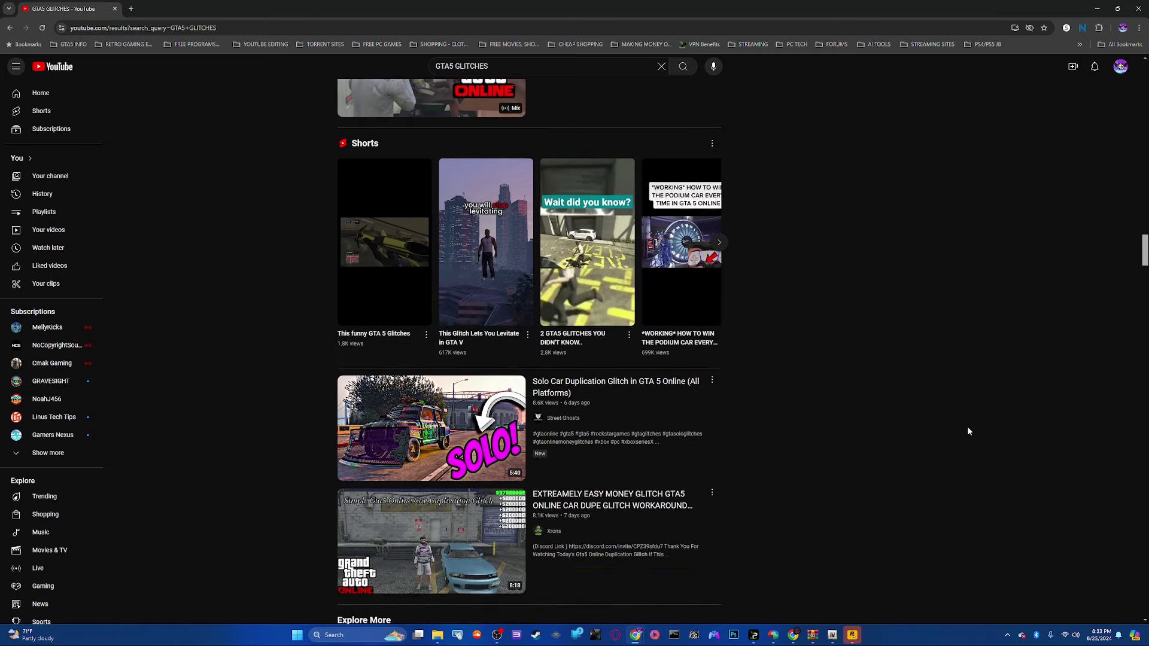
{"action": "scroll", "coordinate": [967, 427], "scroll_direction": "up", "scroll_amount": 2}
{"action": "scroll", "coordinate": [966, 432], "scroll_direction": "up", "scroll_amount": 2}
{"action": "scroll", "coordinate": [966, 432], "scroll_direction": "up", "scroll_amount": 1}
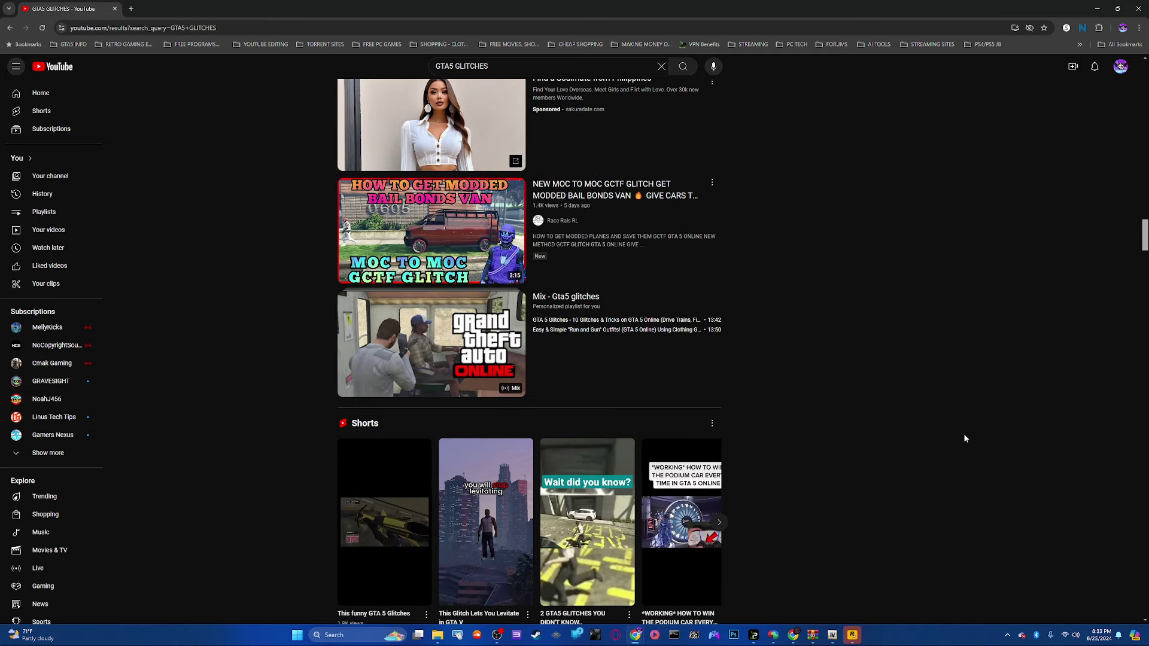
{"action": "scroll", "coordinate": [968, 433], "scroll_direction": "up", "scroll_amount": 2}
{"action": "scroll", "coordinate": [969, 433], "scroll_direction": "up", "scroll_amount": 1}
{"action": "scroll", "coordinate": [968, 433], "scroll_direction": "up", "scroll_amount": 2}
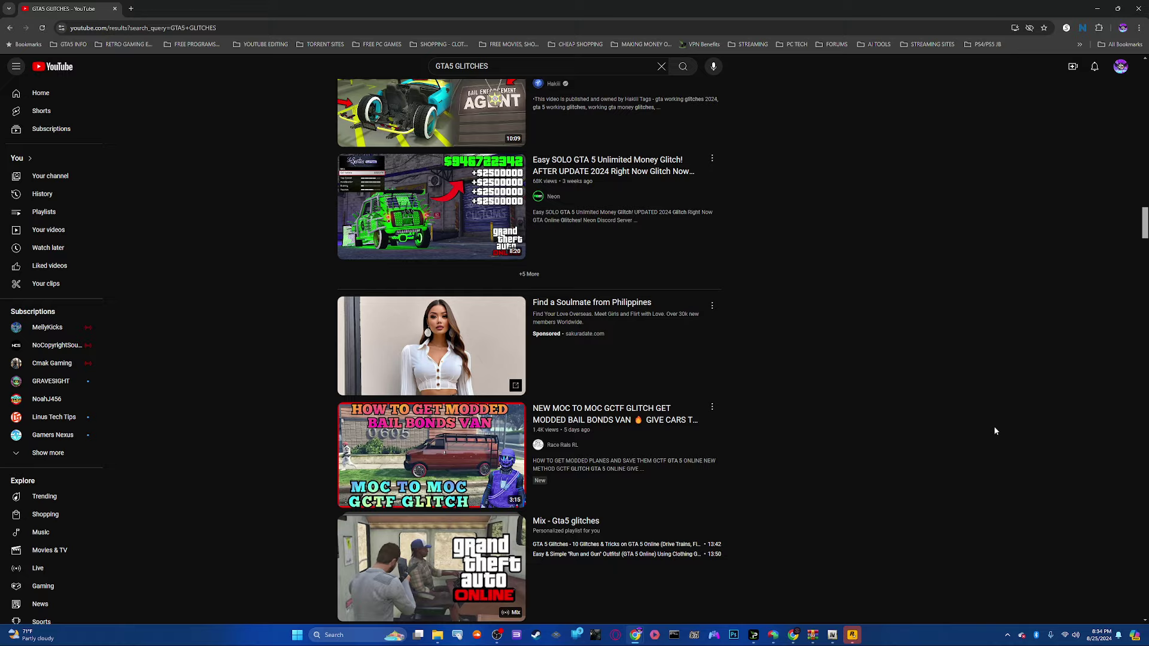
{"action": "scroll", "coordinate": [973, 438], "scroll_direction": "up", "scroll_amount": 5}
{"action": "scroll", "coordinate": [969, 437], "scroll_direction": "up", "scroll_amount": 5}
{"action": "scroll", "coordinate": [969, 437], "scroll_direction": "up", "scroll_amount": 5}
{"action": "scroll", "coordinate": [970, 436], "scroll_direction": "up", "scroll_amount": 5}
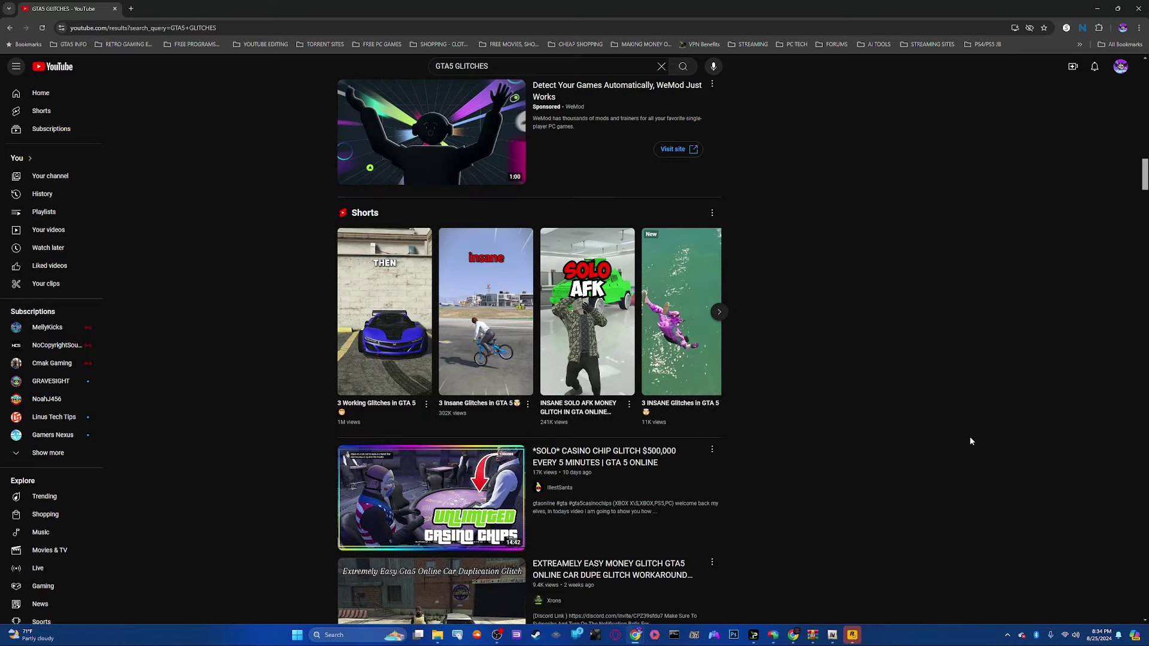
{"action": "scroll", "coordinate": [969, 437], "scroll_direction": "up", "scroll_amount": 4}
{"action": "scroll", "coordinate": [970, 436], "scroll_direction": "up", "scroll_amount": 4}
{"action": "scroll", "coordinate": [970, 437], "scroll_direction": "up", "scroll_amount": 4}
{"action": "scroll", "coordinate": [969, 435], "scroll_direction": "up", "scroll_amount": 3}
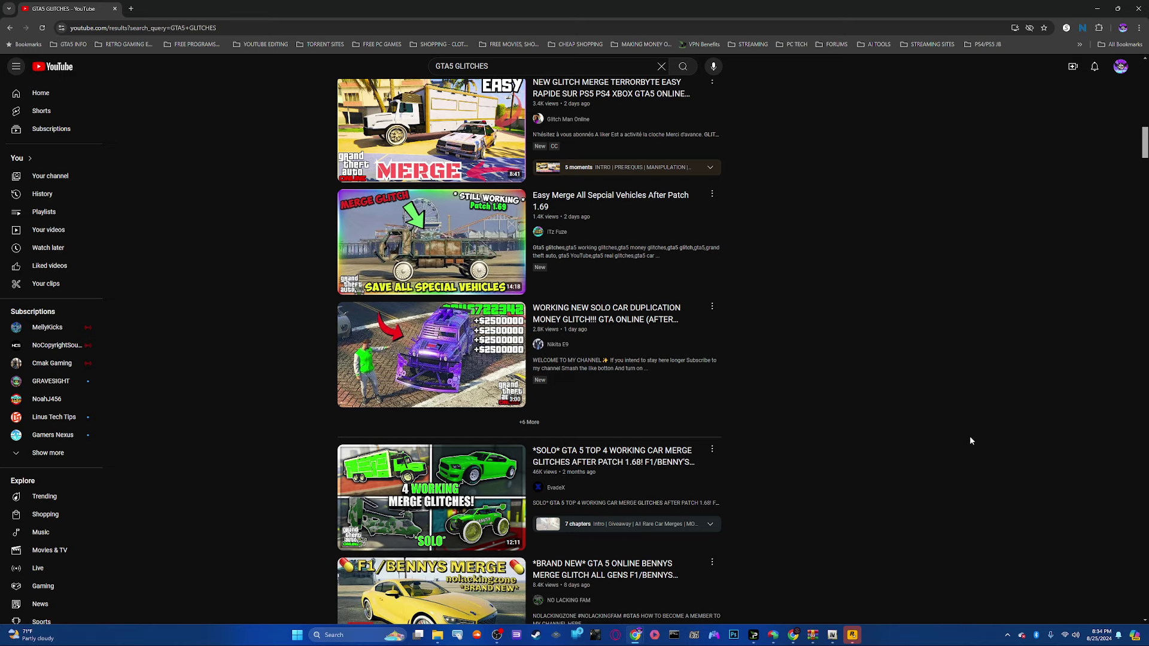
{"action": "scroll", "coordinate": [969, 436], "scroll_direction": "up", "scroll_amount": 1}
{"action": "scroll", "coordinate": [970, 435], "scroll_direction": "up", "scroll_amount": 2}
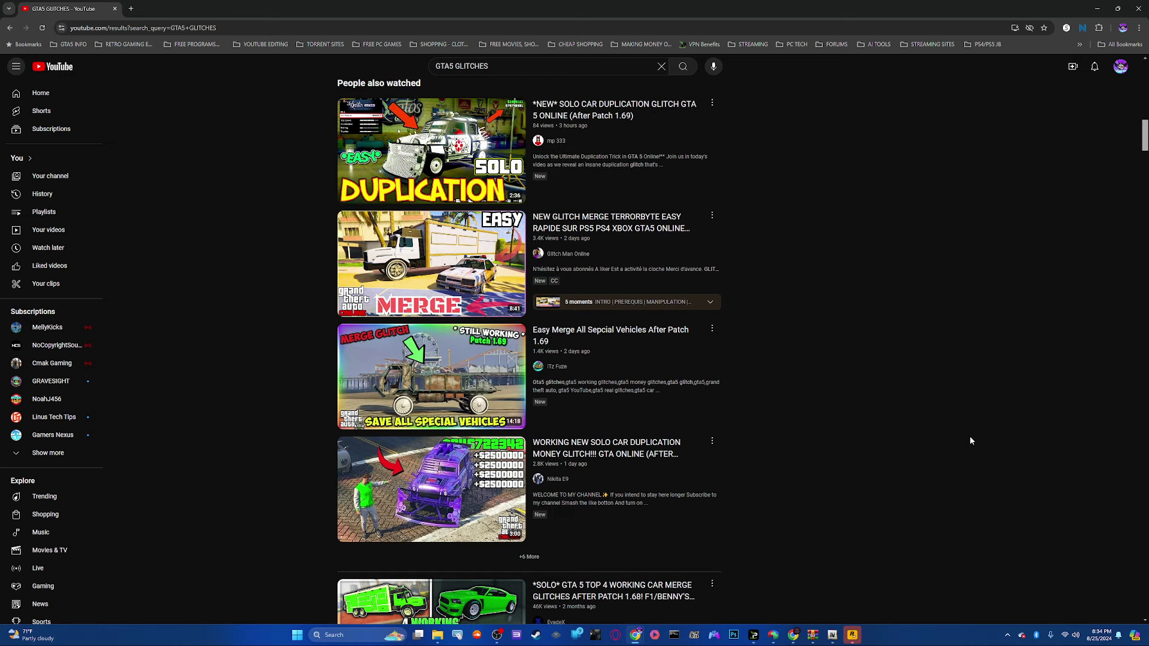
{"action": "scroll", "coordinate": [969, 435], "scroll_direction": "up", "scroll_amount": 2}
{"action": "scroll", "coordinate": [970, 435], "scroll_direction": "up", "scroll_amount": 2}
{"action": "scroll", "coordinate": [969, 436], "scroll_direction": "up", "scroll_amount": 1}
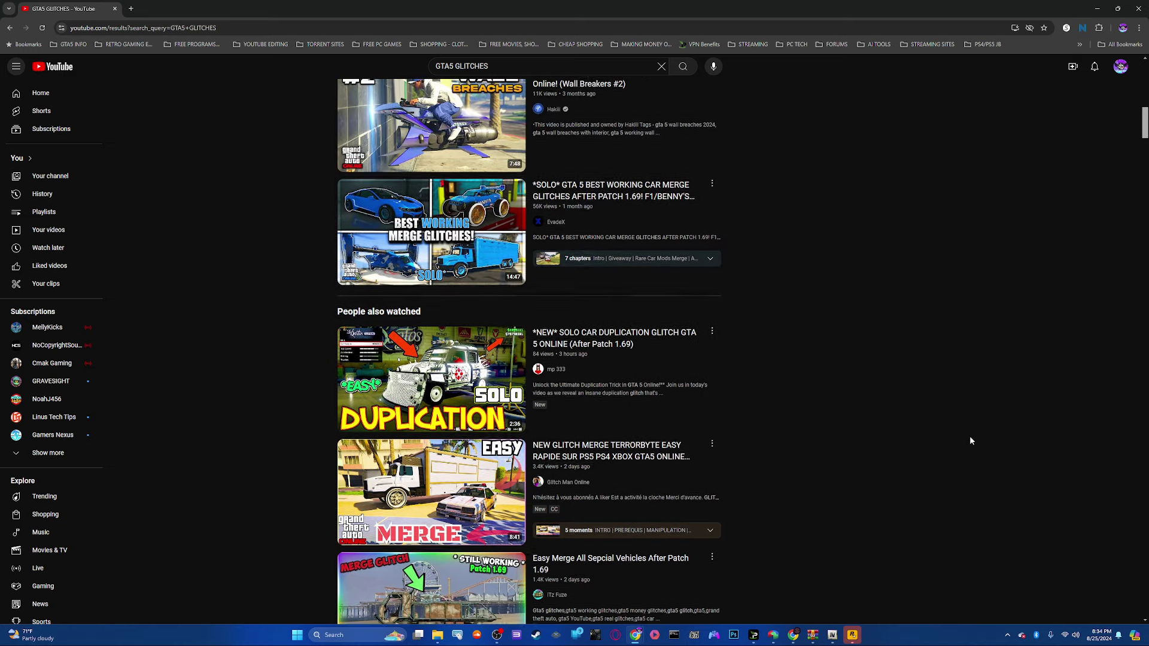
{"action": "scroll", "coordinate": [970, 435], "scroll_direction": "up", "scroll_amount": 1}
{"action": "scroll", "coordinate": [969, 435], "scroll_direction": "up", "scroll_amount": 1}
{"action": "scroll", "coordinate": [970, 435], "scroll_direction": "up", "scroll_amount": 1}
{"action": "scroll", "coordinate": [969, 435], "scroll_direction": "up", "scroll_amount": 1}
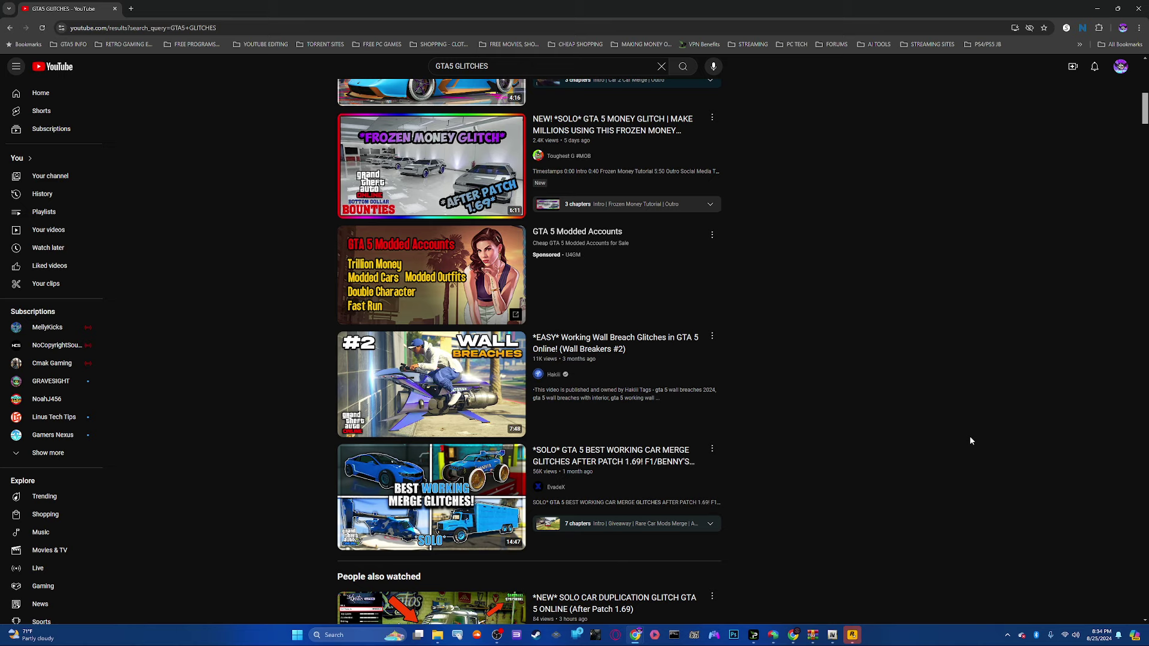
{"action": "scroll", "coordinate": [970, 435], "scroll_direction": "up", "scroll_amount": 10}
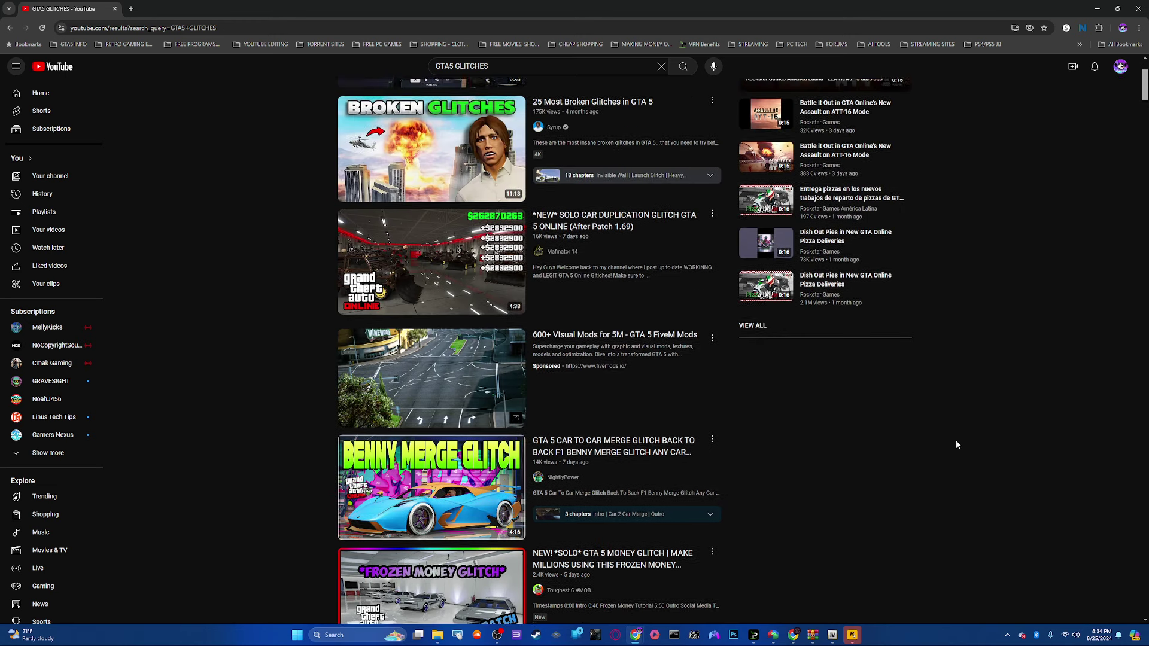
{"action": "left_click", "coordinate": [131, 9]}
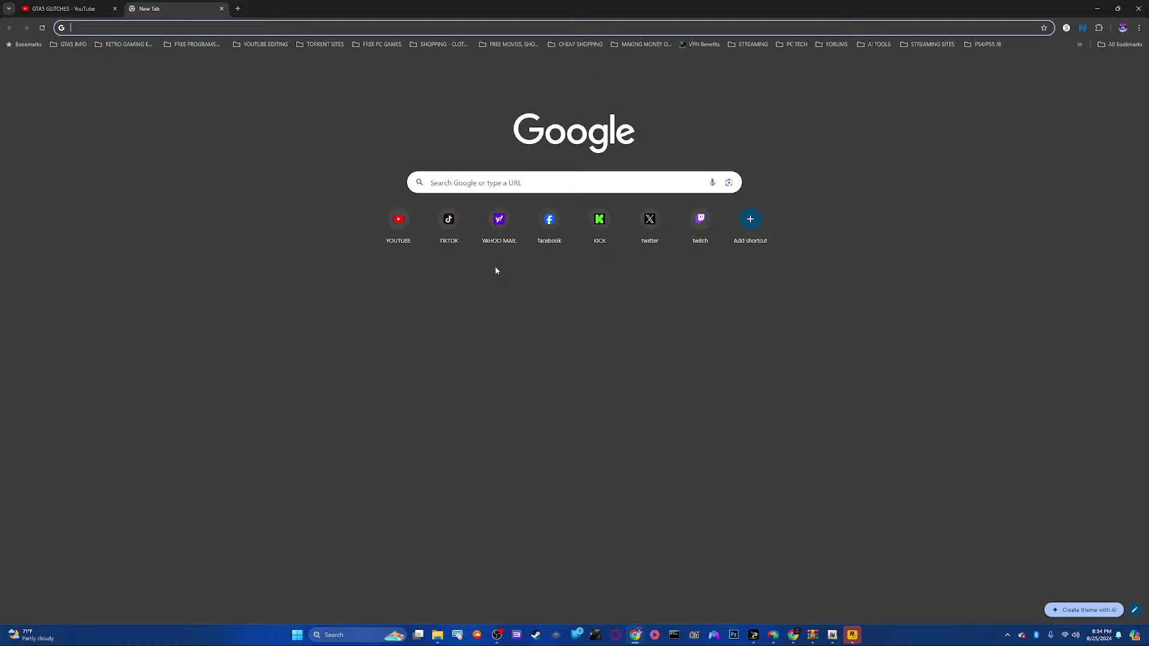
{"action": "left_click", "coordinate": [398, 220]}
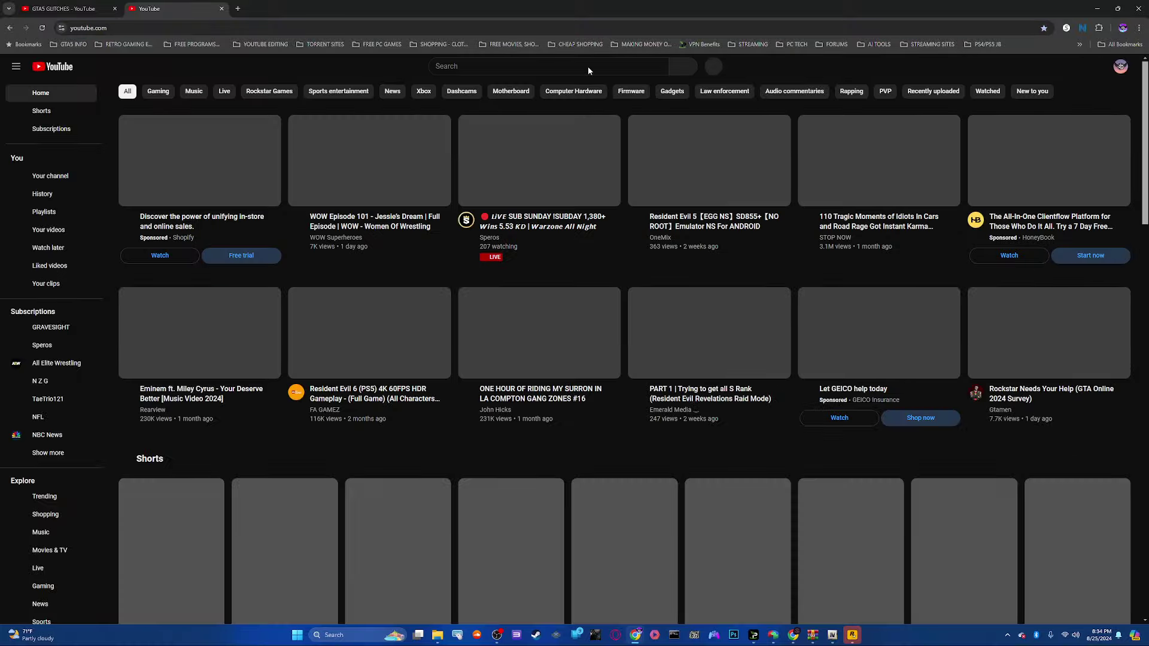
{"action": "left_click", "coordinate": [588, 66]}
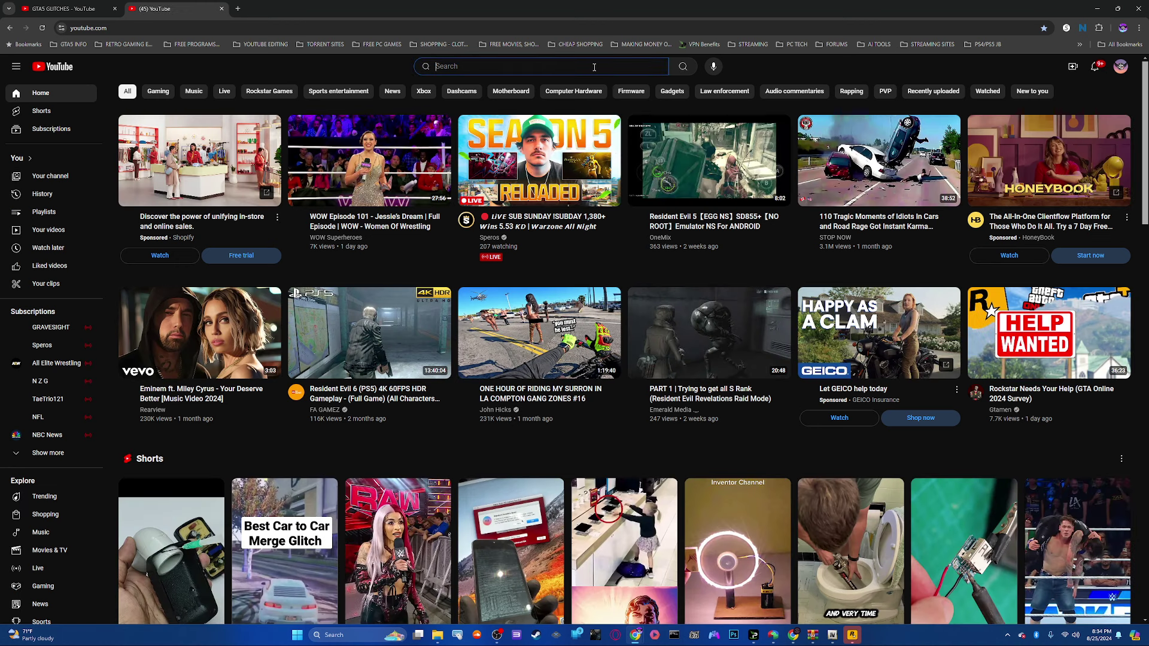
{"action": "type", "text": "SOFLY"}
{"action": "left_click", "coordinate": [1121, 65]}
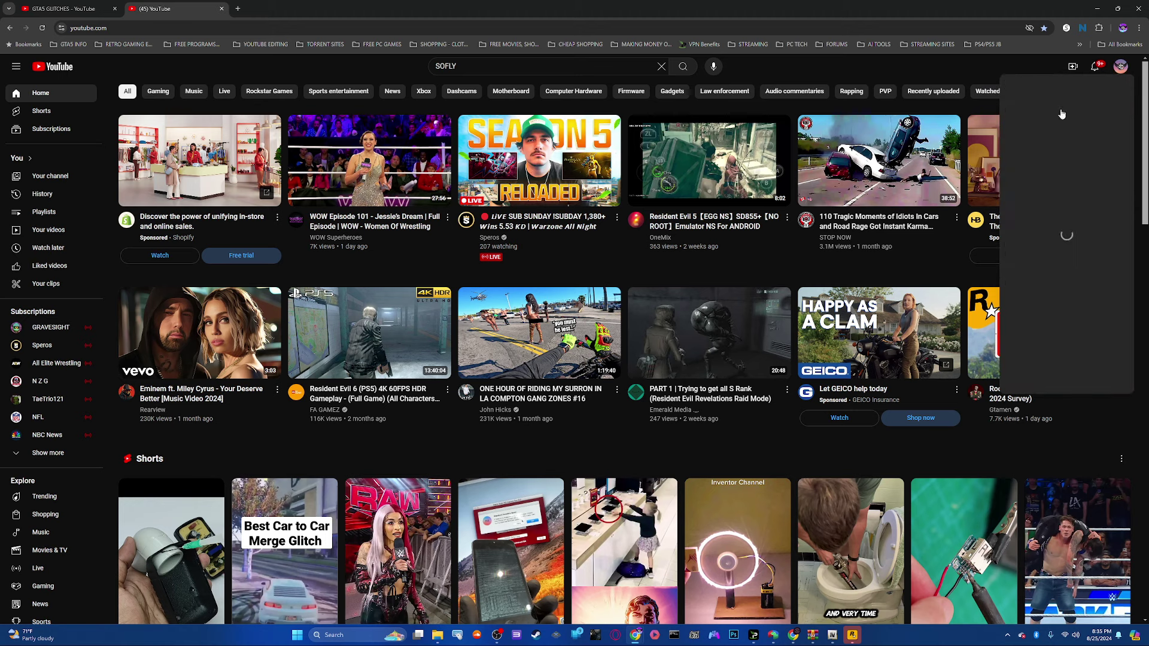
Step: Go to Your channel (SOFLYSOJOE1), then open SOFLYSOJOE under My Other GTA5 Channels
{"action": "left_click", "coordinate": [1058, 111]}
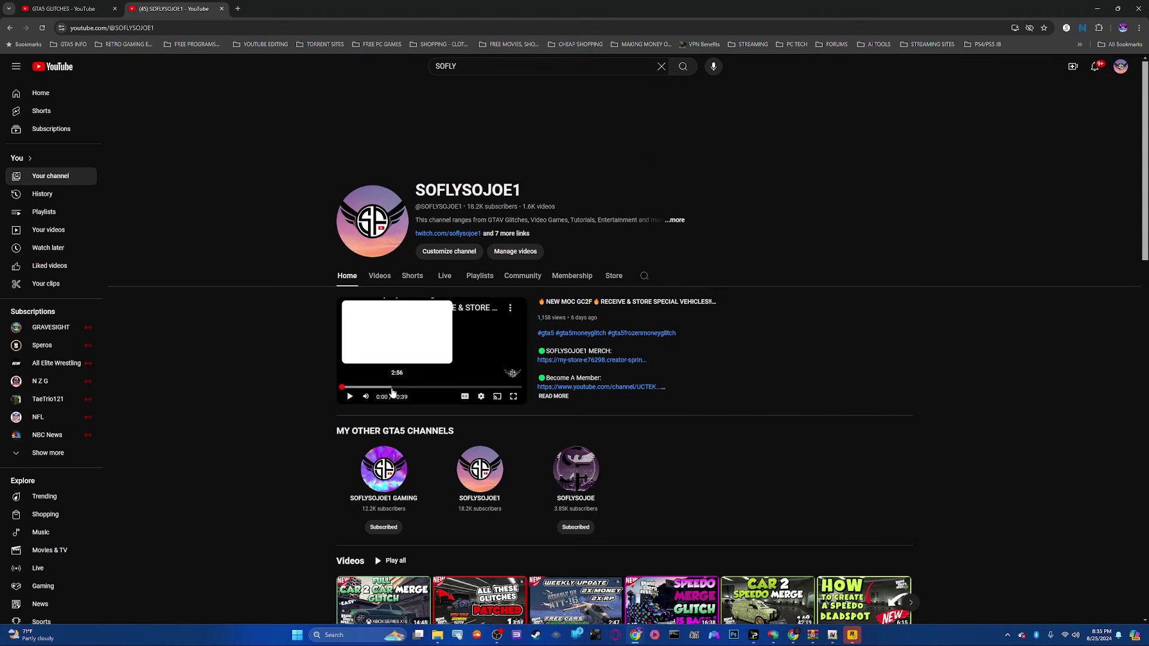
{"action": "scroll", "coordinate": [513, 401], "scroll_direction": "down", "scroll_amount": 1}
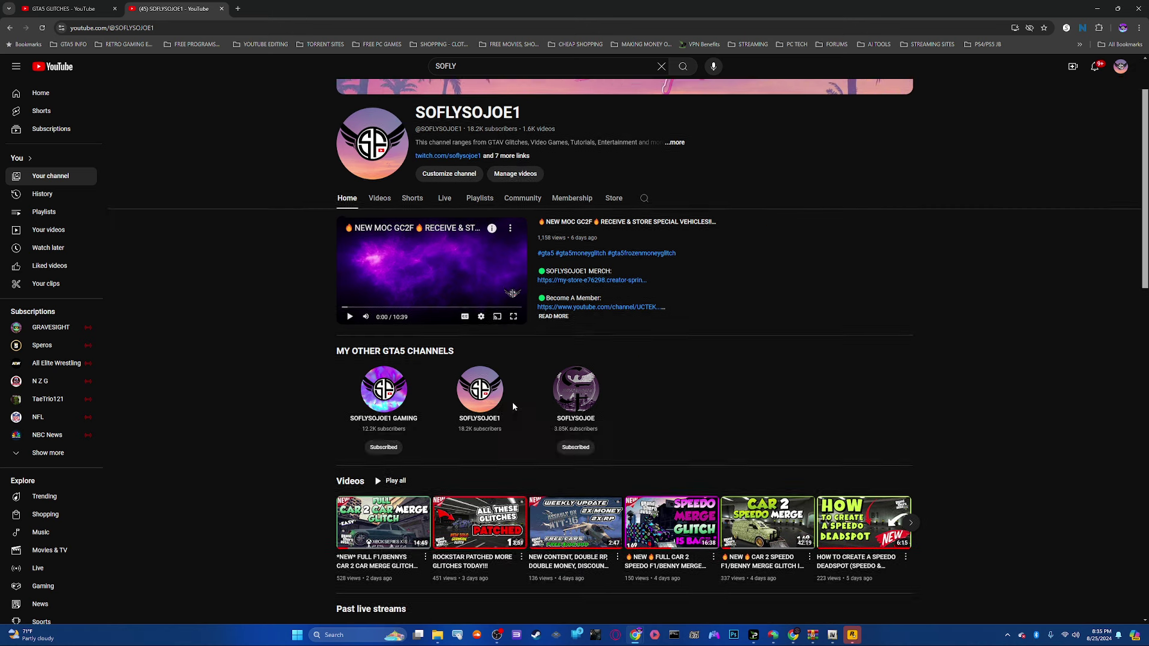
{"action": "left_click", "coordinate": [575, 390]}
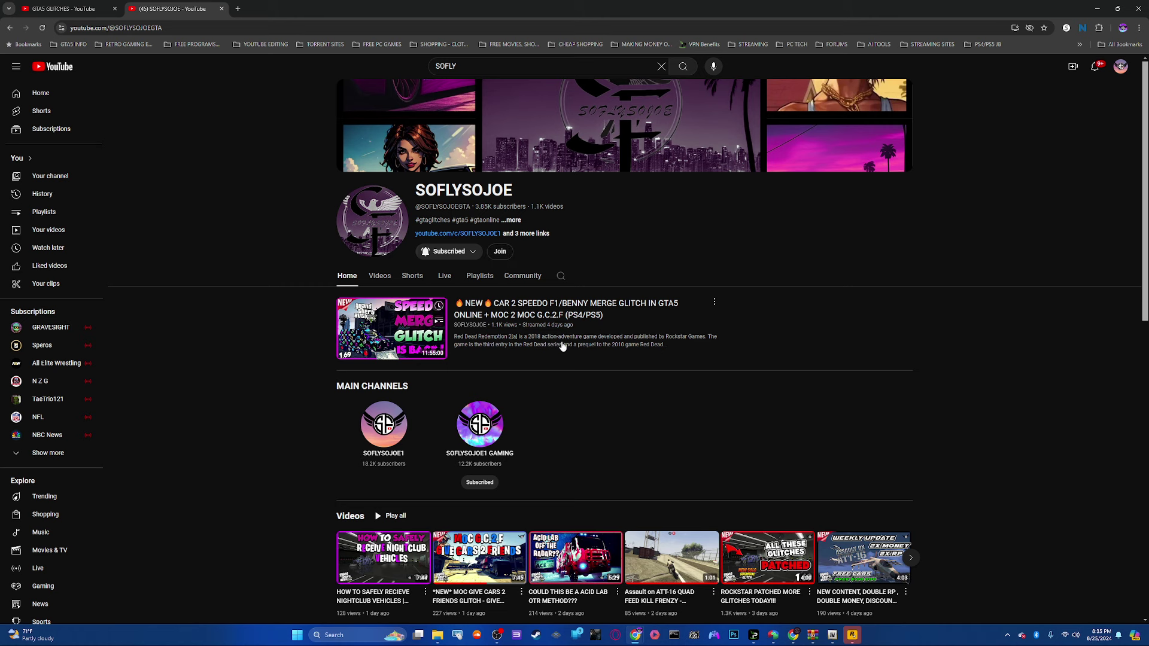
Step: Open the SOFLYSOJOE1 GAMING channel, showing its 12.2K-subscriber header and three featured channels
{"action": "left_click", "coordinate": [479, 426]}
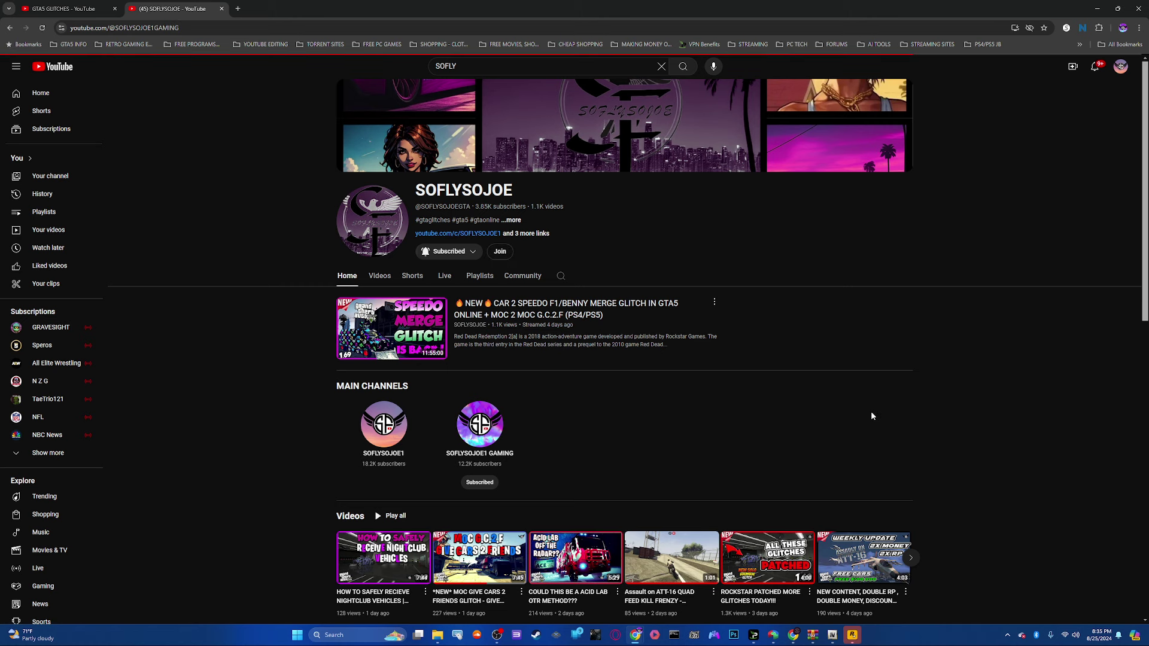
{"action": "scroll", "coordinate": [843, 431], "scroll_direction": "down", "scroll_amount": 1}
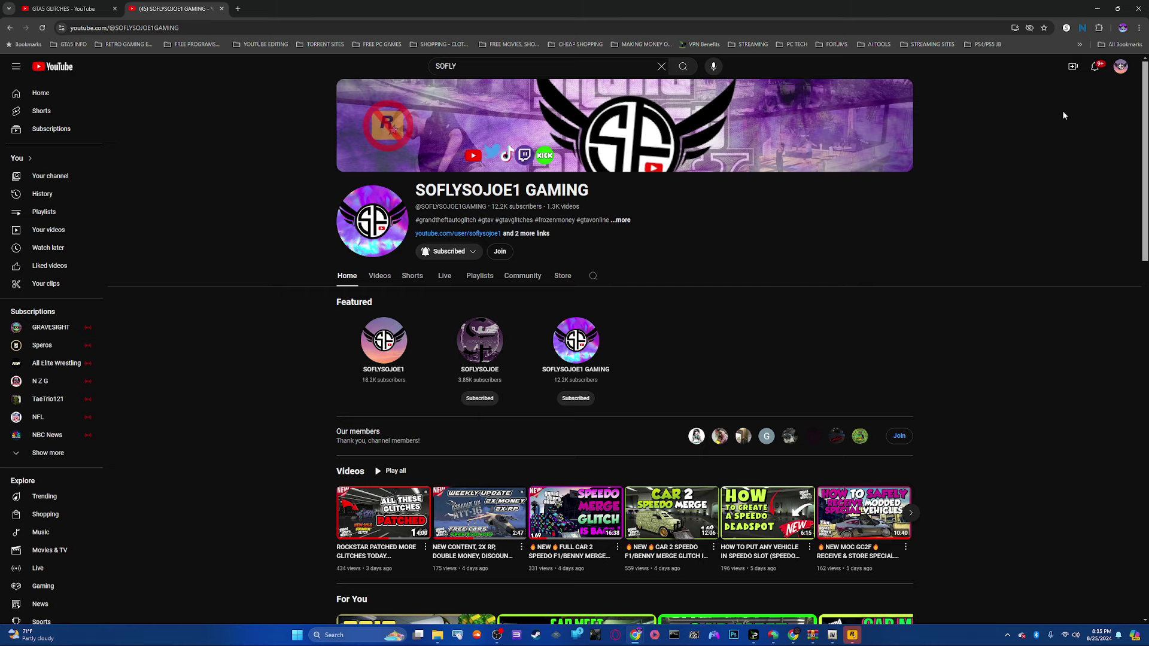
{"action": "scroll", "coordinate": [780, 354], "scroll_direction": "down", "scroll_amount": 1}
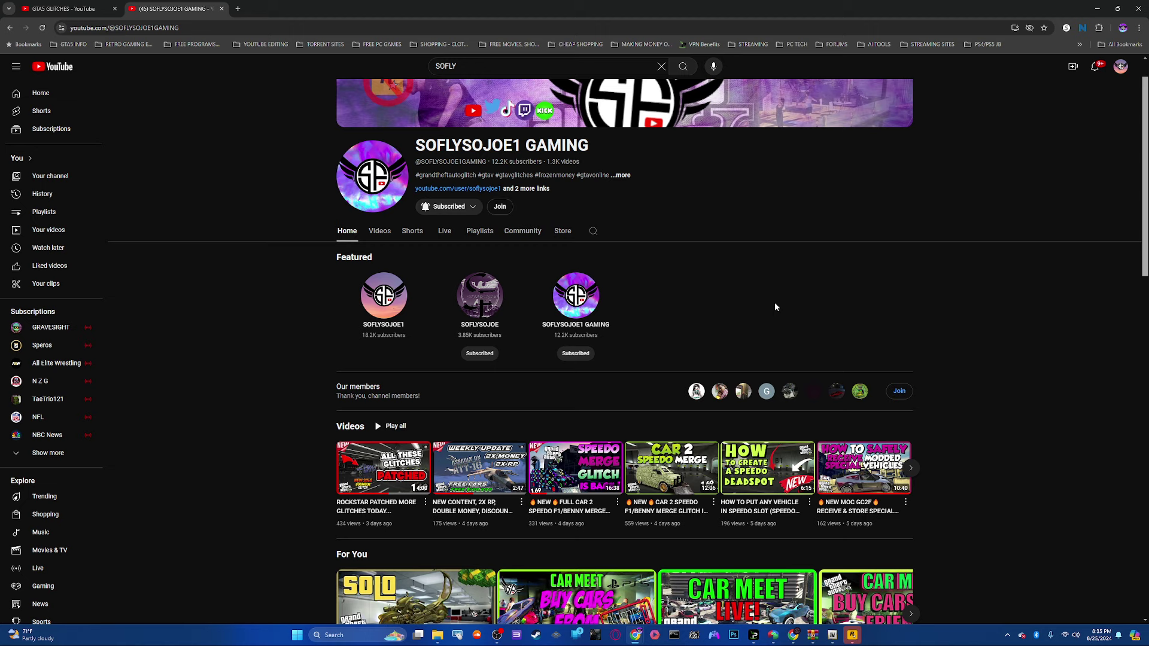